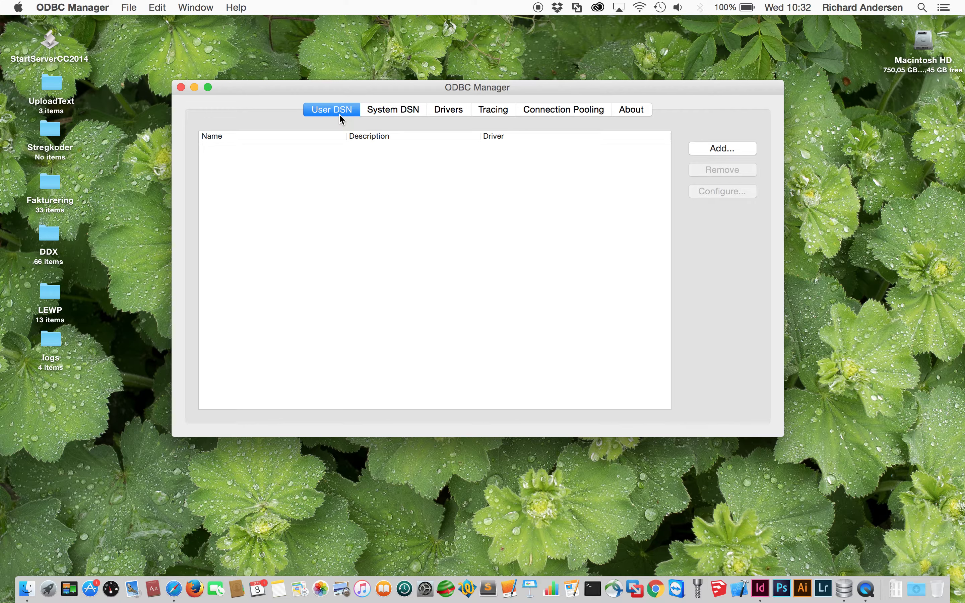
- Switch ODBC Manager to the System DSN list, which shows no data sources yet
{"action": "left_click", "coordinate": [396, 113]}
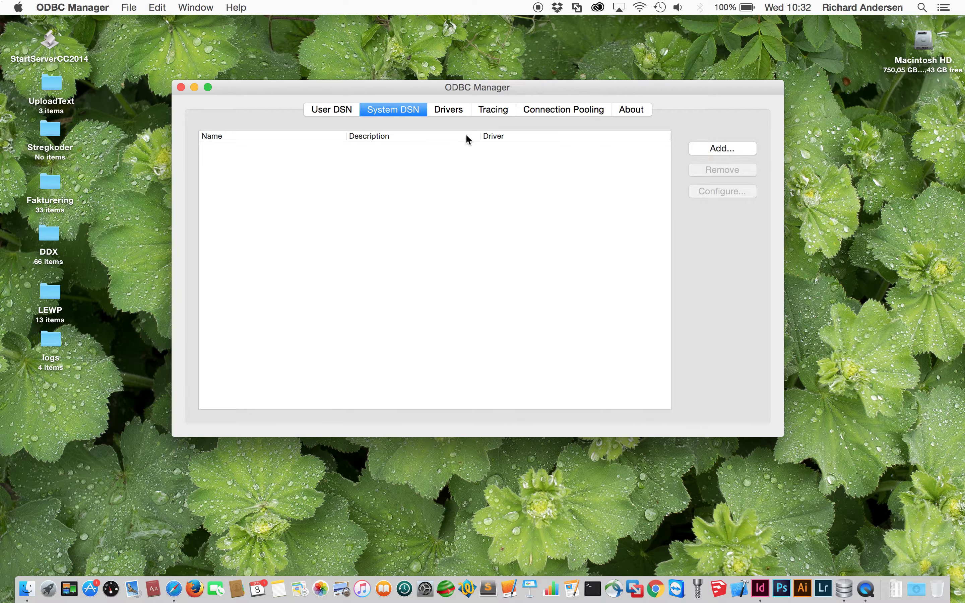
{"action": "left_click", "coordinate": [455, 109]}
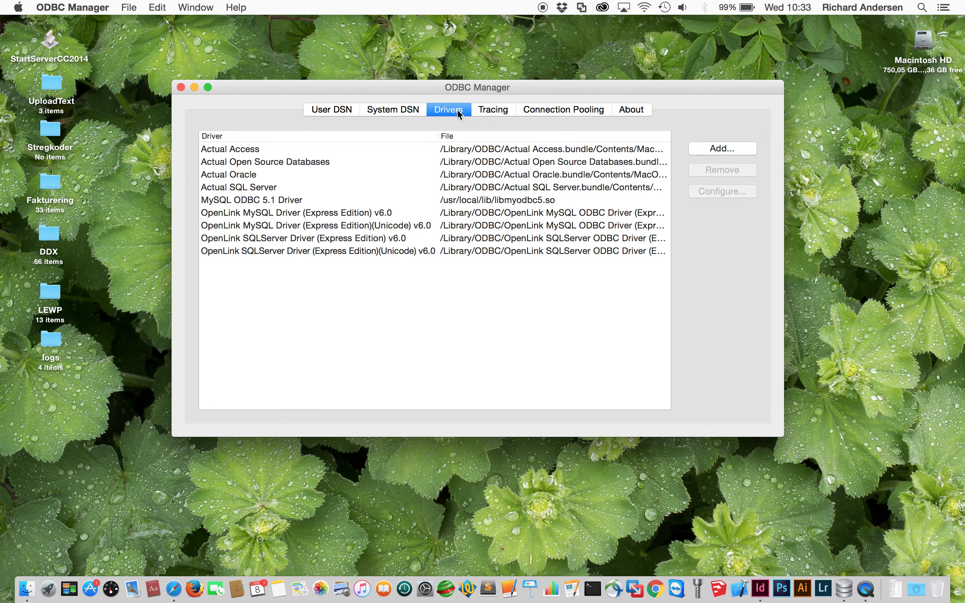
{"action": "left_click", "coordinate": [487, 109]}
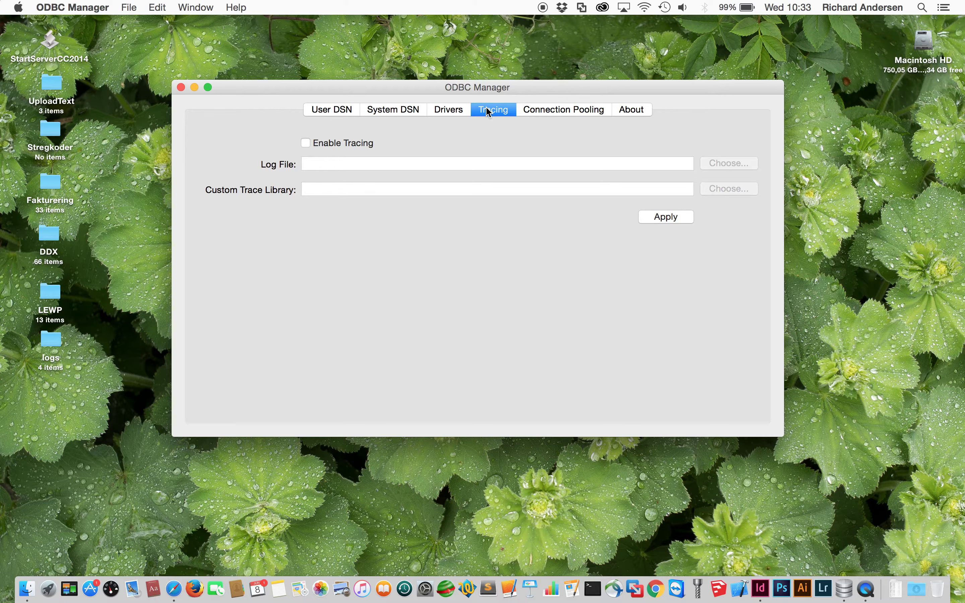
{"action": "left_click", "coordinate": [305, 145]}
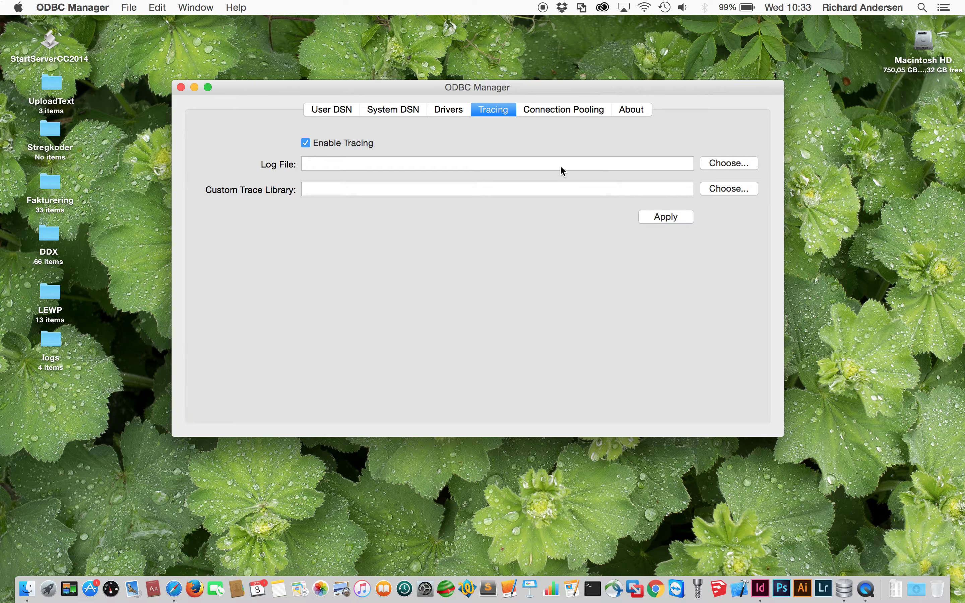
{"action": "left_click", "coordinate": [306, 143]}
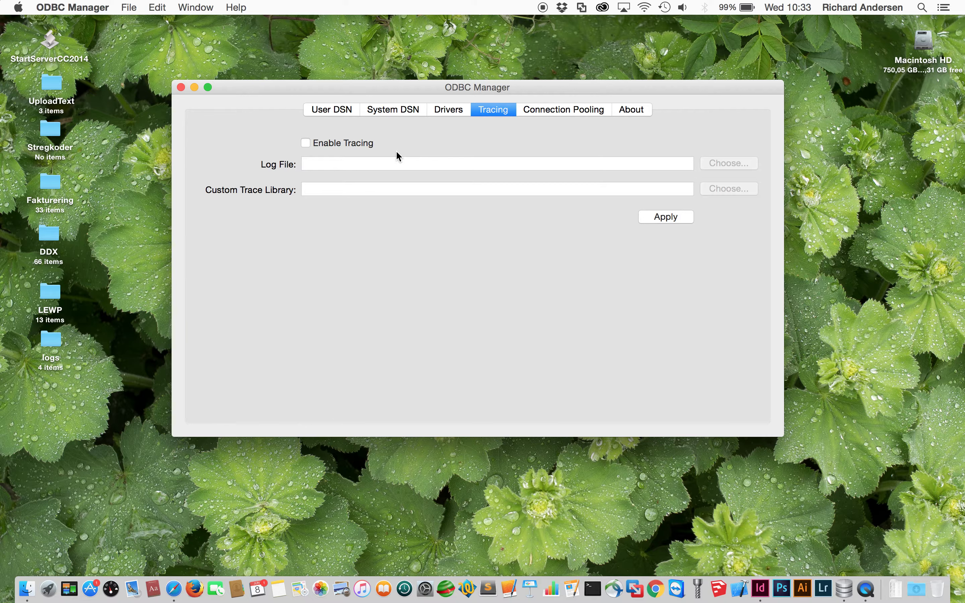
{"action": "left_click", "coordinate": [574, 112]}
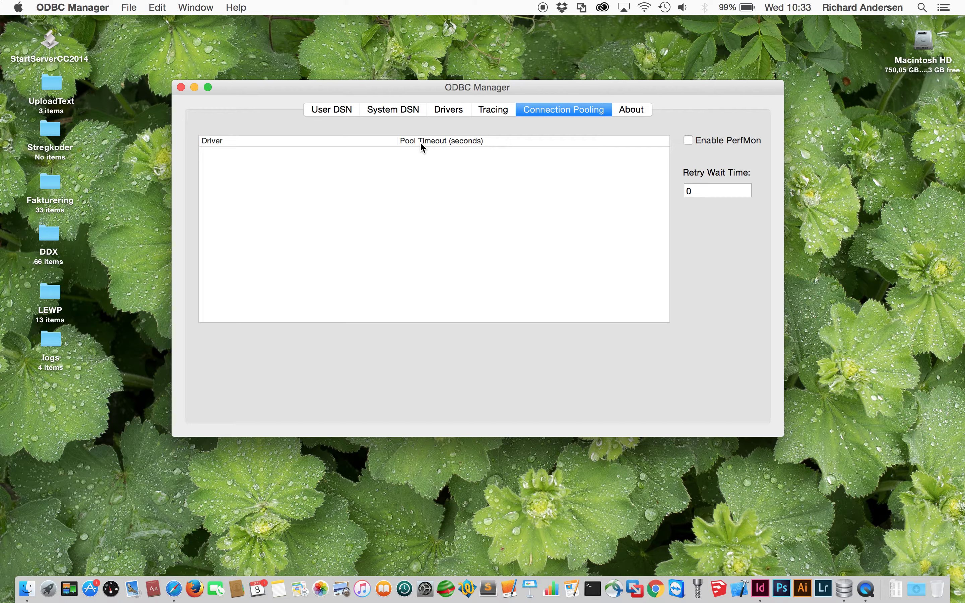
{"action": "left_click", "coordinate": [396, 106]}
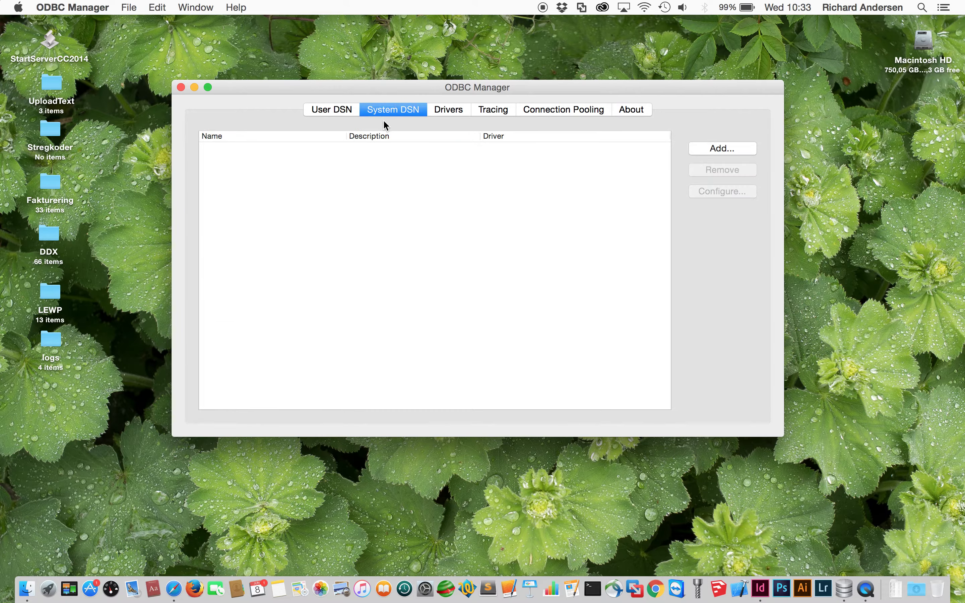
- Add a new system data source based on the Actual SQL Server driver
{"action": "left_click", "coordinate": [741, 150]}
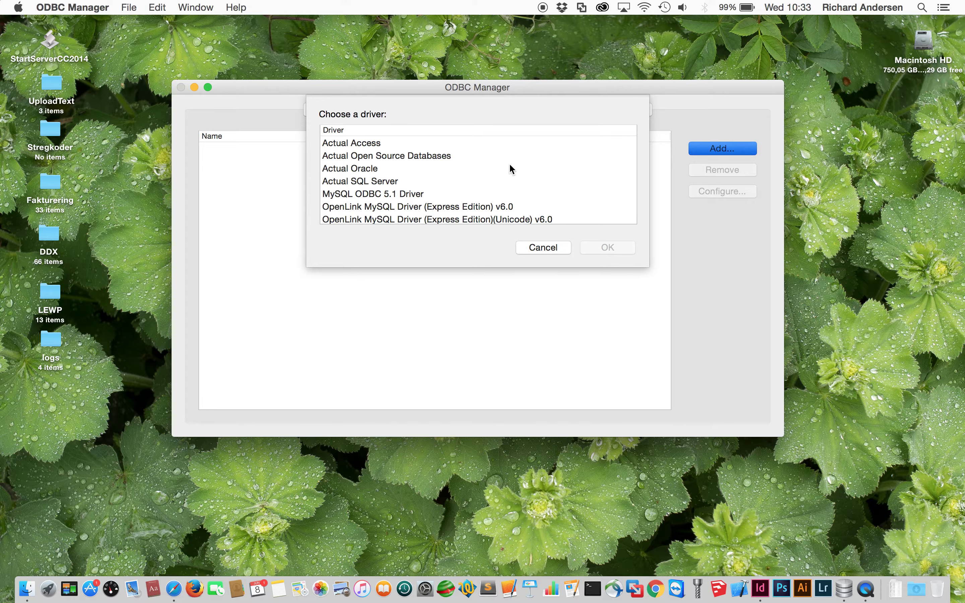
{"action": "left_click", "coordinate": [399, 181]}
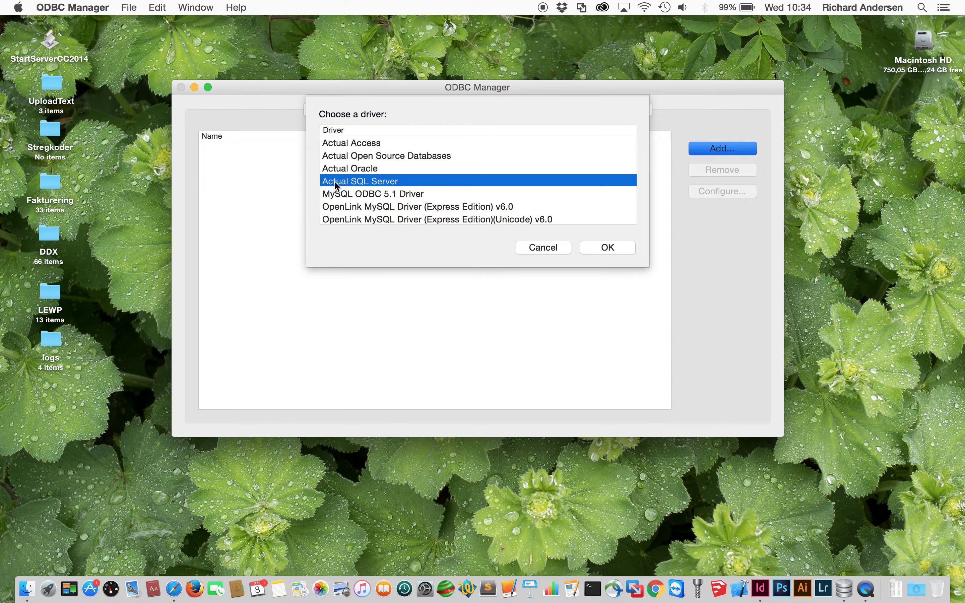
{"action": "left_click", "coordinate": [618, 251]}
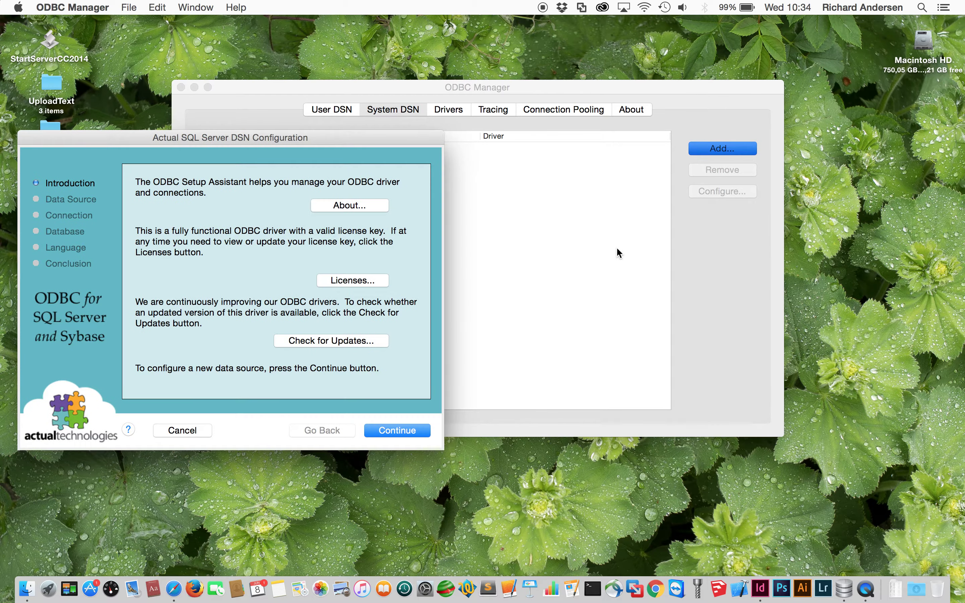
- Name the data source CacidiMSSQL, keeping server 192.168.24.74
{"action": "left_click_drag", "start_coordinate": [270, 138], "coordinate": [291, 138]}
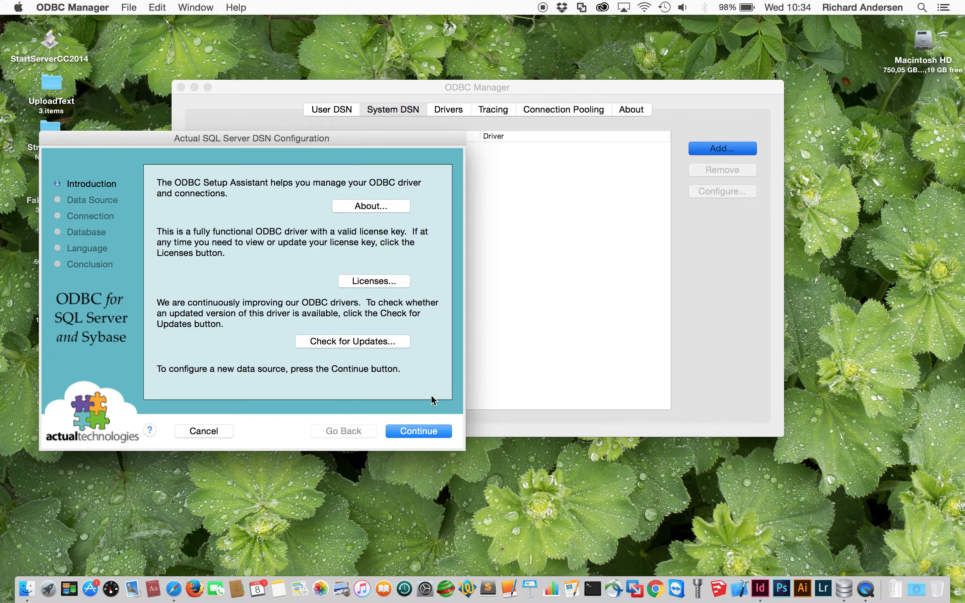
{"action": "left_click", "coordinate": [417, 431]}
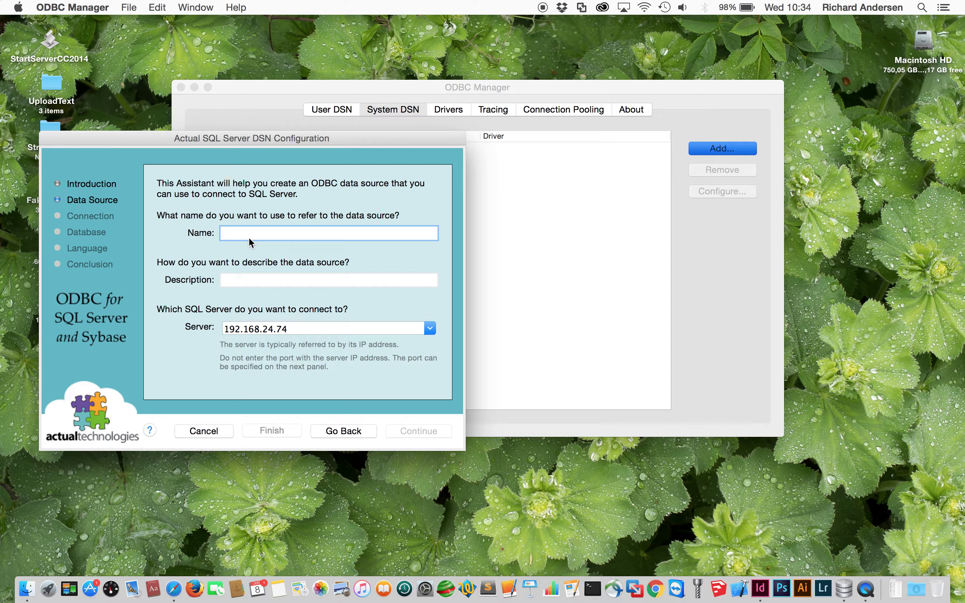
{"action": "type", "text": "Cacidi"}
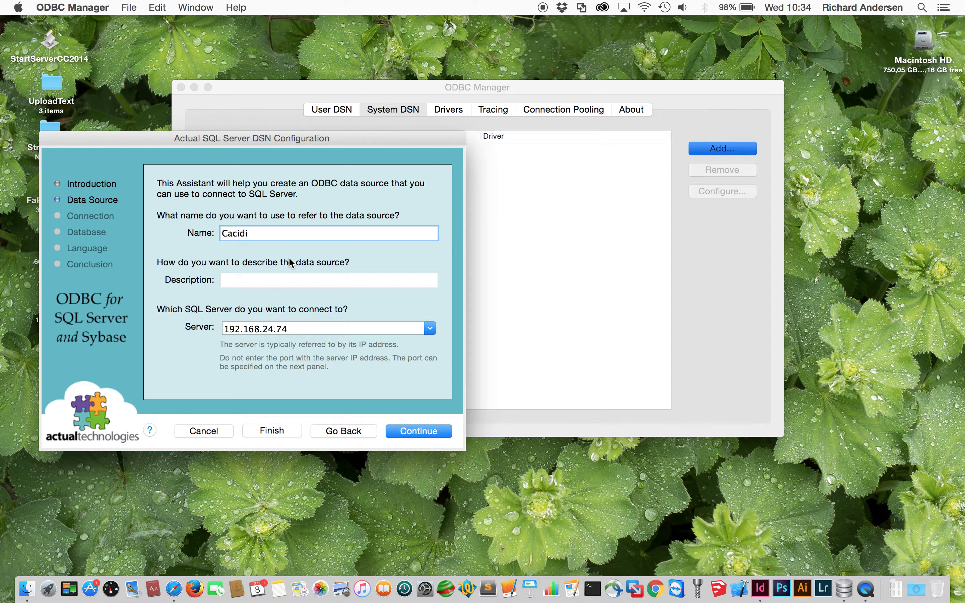
{"action": "type", "text": "MSSQL"}
- Enable connecting to SQL Server for default settings, enter the login password, and continue
{"action": "left_click", "coordinate": [430, 431]}
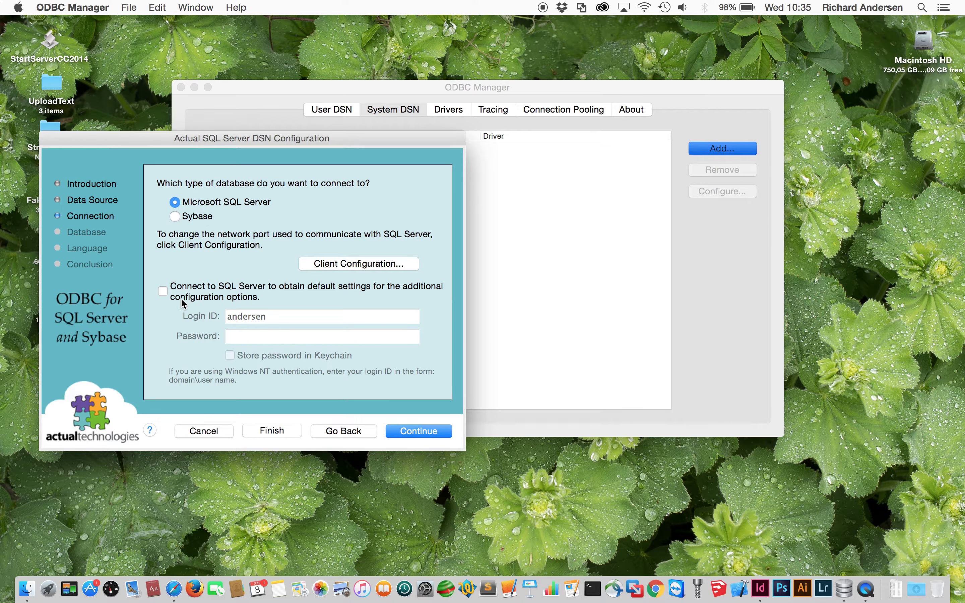
{"action": "left_click", "coordinate": [163, 293]}
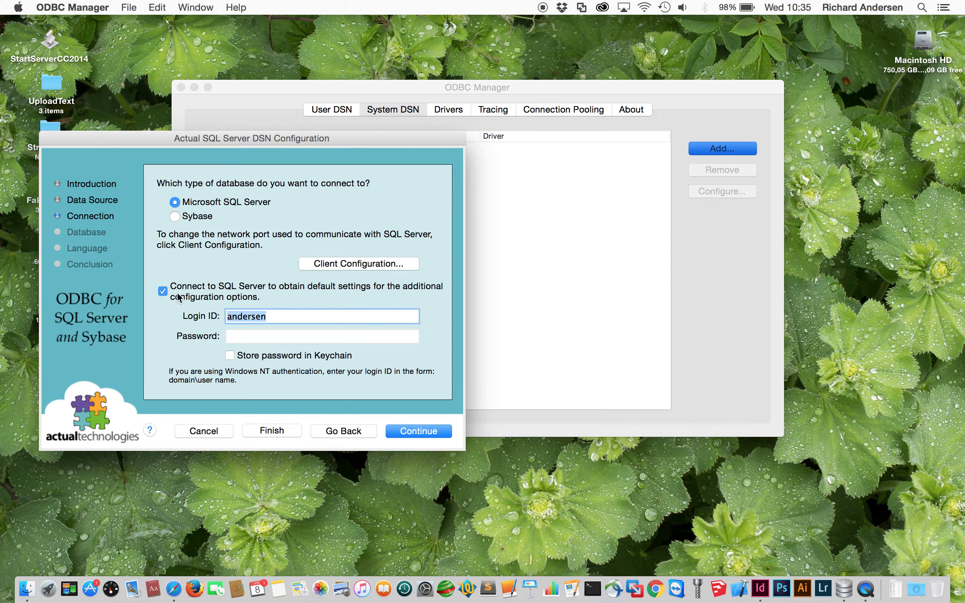
{"action": "left_click", "coordinate": [255, 335]}
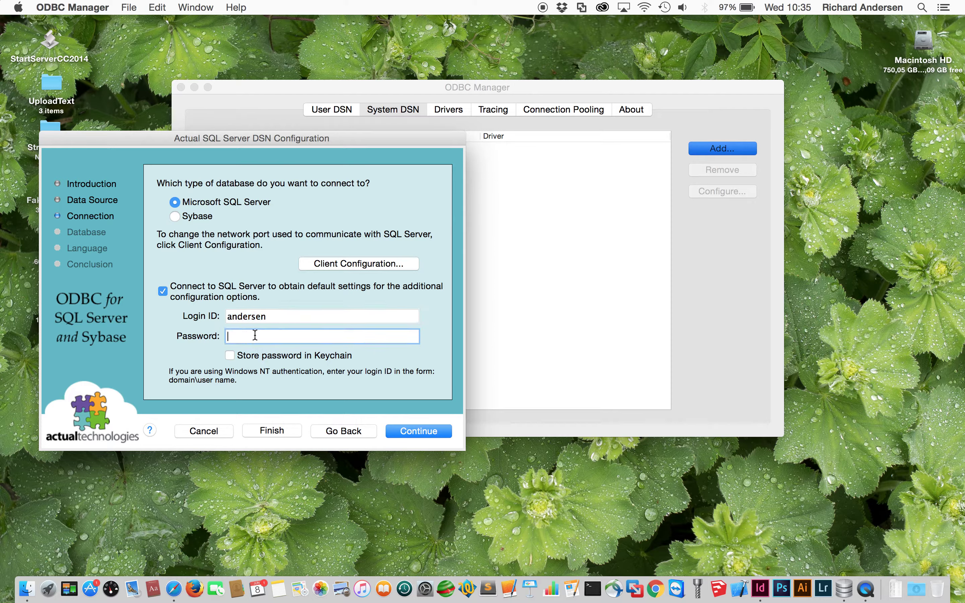
{"action": "type", "text": "***"}
{"action": "left_click", "coordinate": [429, 434]}
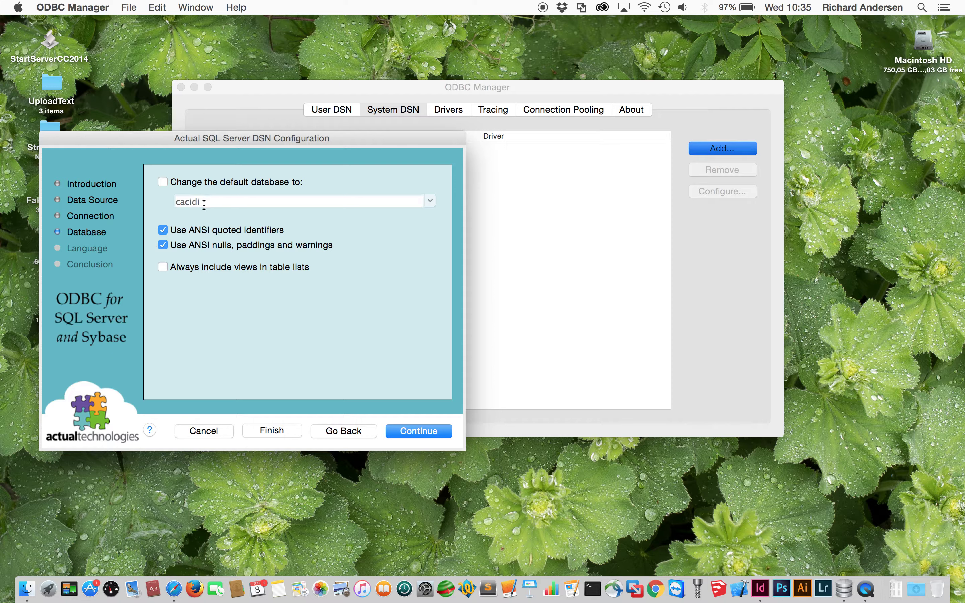
- Make cacidi the default database and always include views in table lists
{"action": "left_click", "coordinate": [163, 182]}
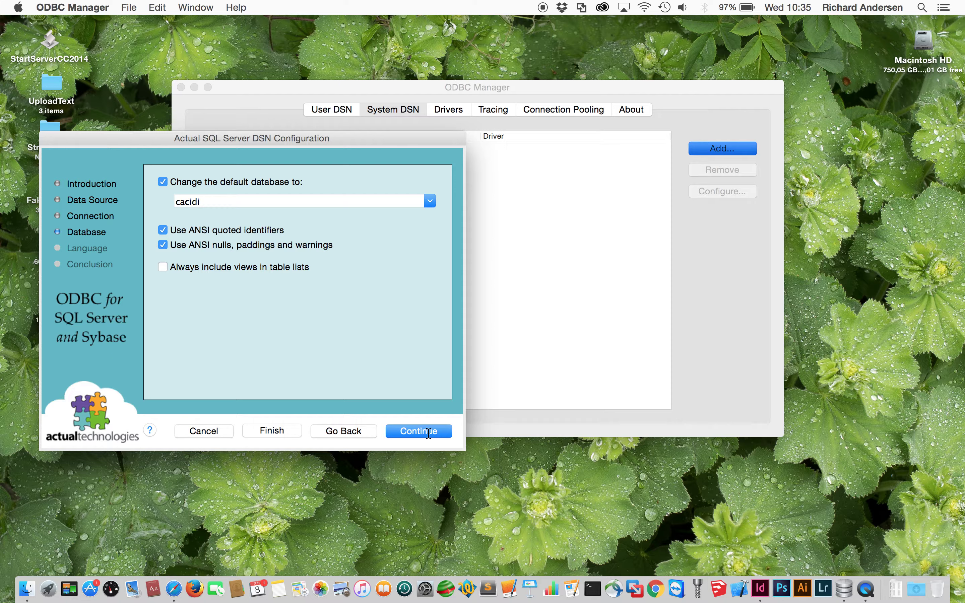
{"action": "left_click", "coordinate": [163, 267]}
{"action": "left_click", "coordinate": [430, 433]}
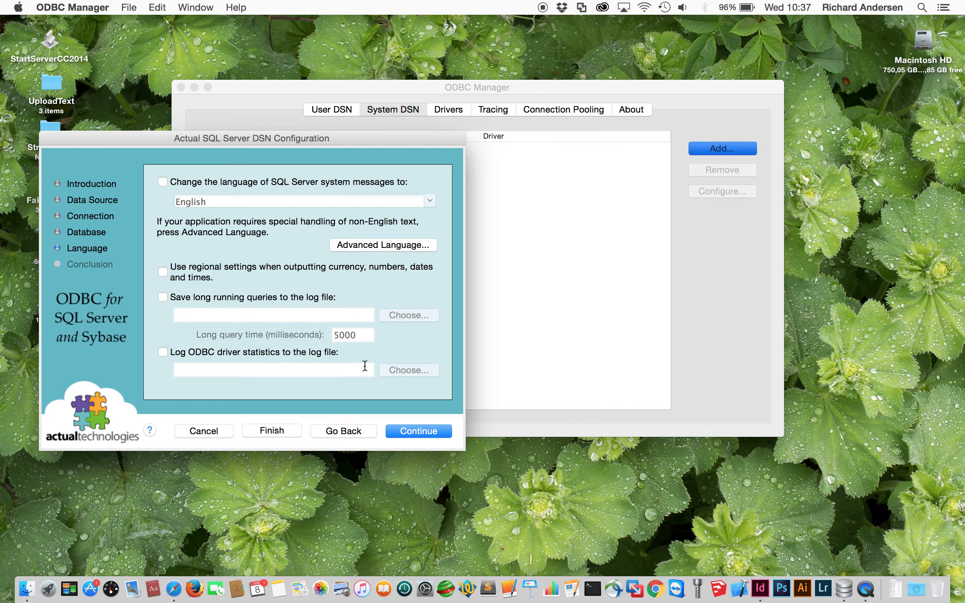
- Run a connection test from the Conclusion page with the login password and confirm success
{"action": "left_click", "coordinate": [427, 432]}
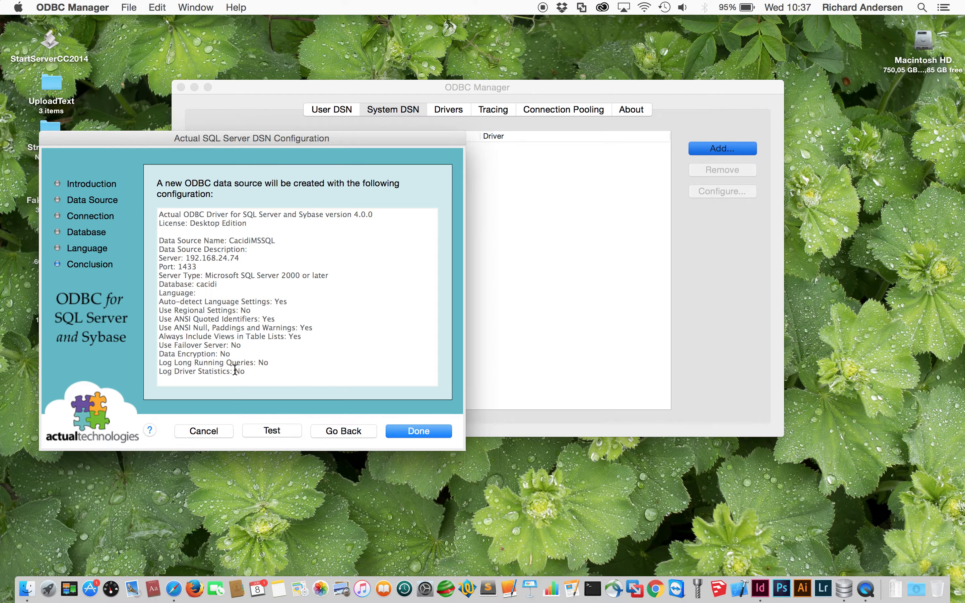
{"action": "left_click", "coordinate": [287, 431]}
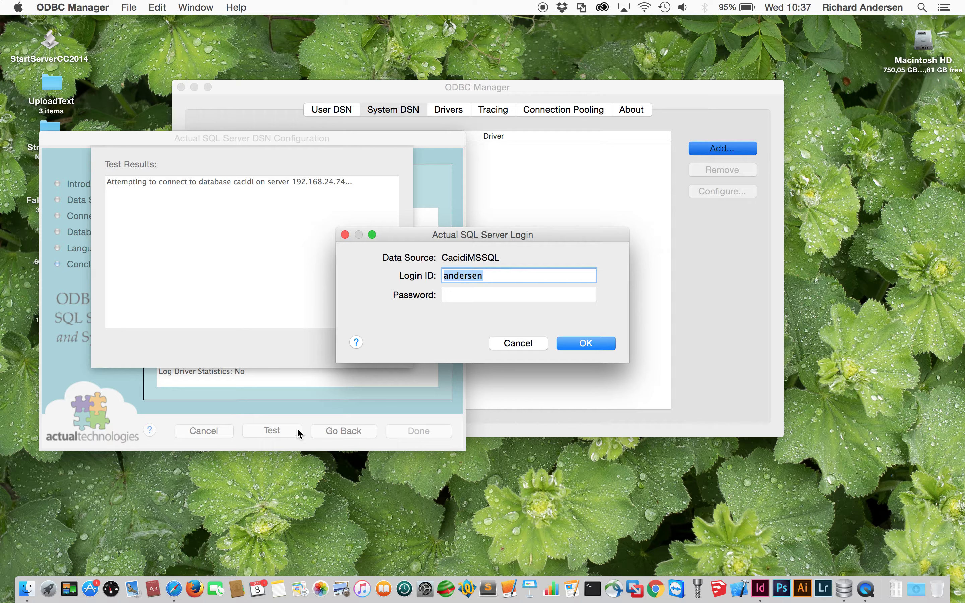
{"action": "left_click", "coordinate": [457, 293]}
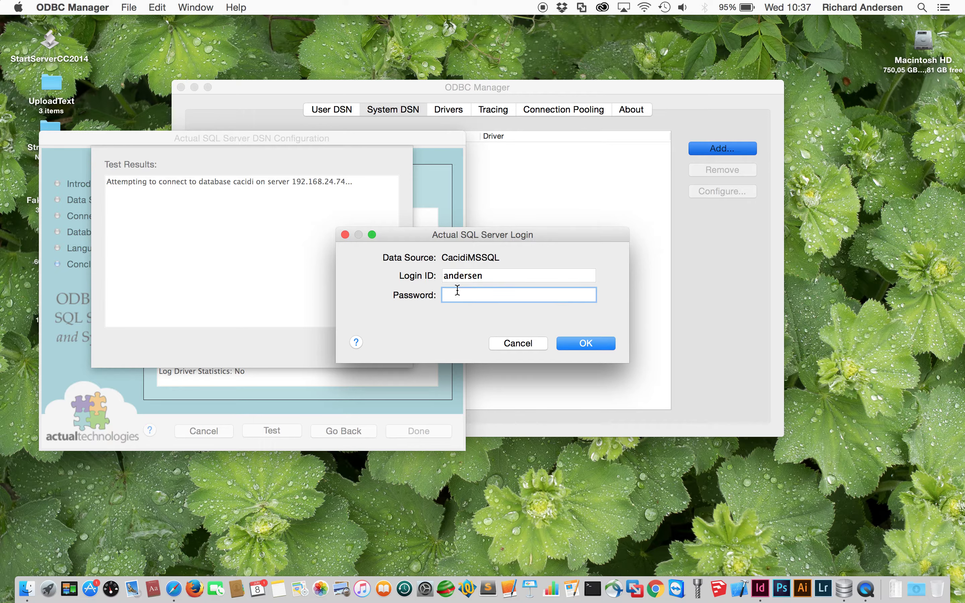
{"action": "type", "text": "******"}
{"action": "left_click", "coordinate": [591, 344]}
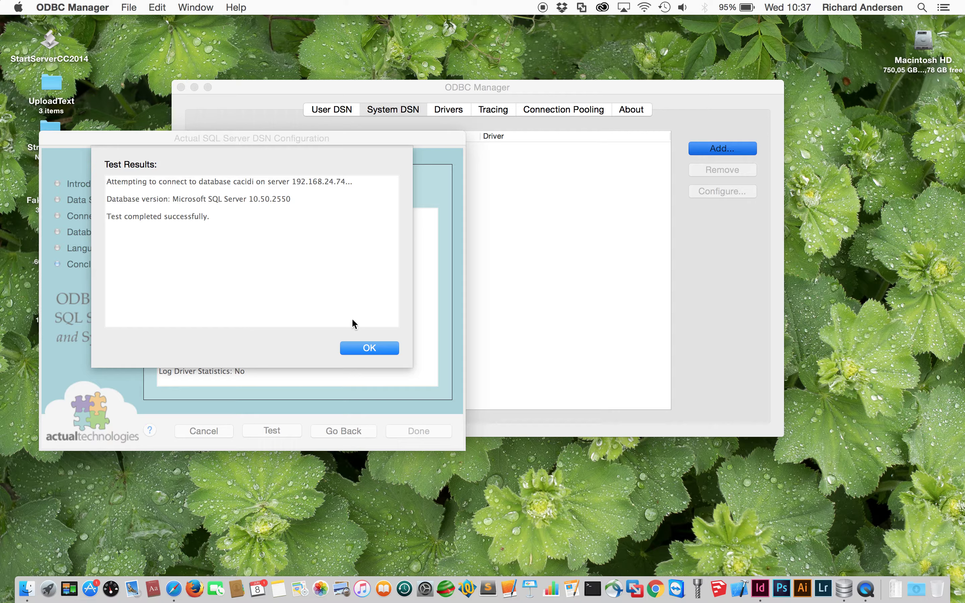
{"action": "left_click", "coordinate": [369, 348]}
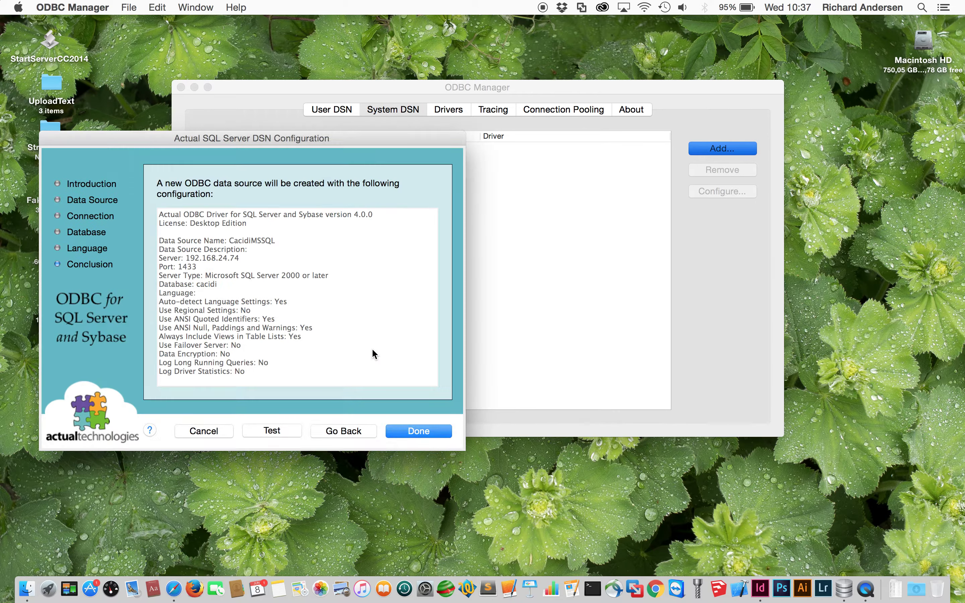
- Finish the wizard so CacidiMSSQL is saved as an Actual SQL Server system DSN
{"action": "left_click", "coordinate": [428, 434]}
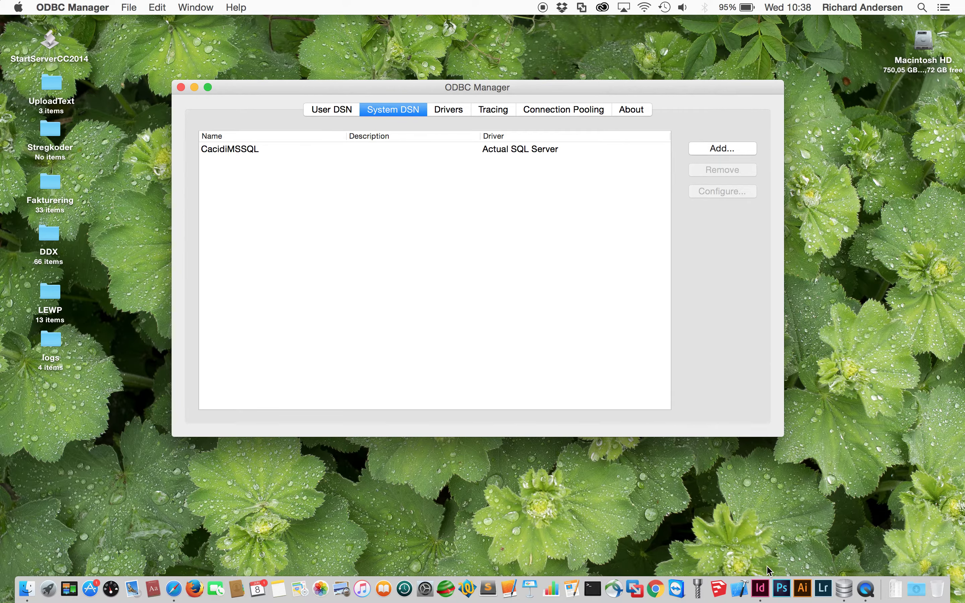
- In InDesign's Cacidi Extreme project settings, create a new base connection named ODBC
{"action": "left_click", "coordinate": [765, 594]}
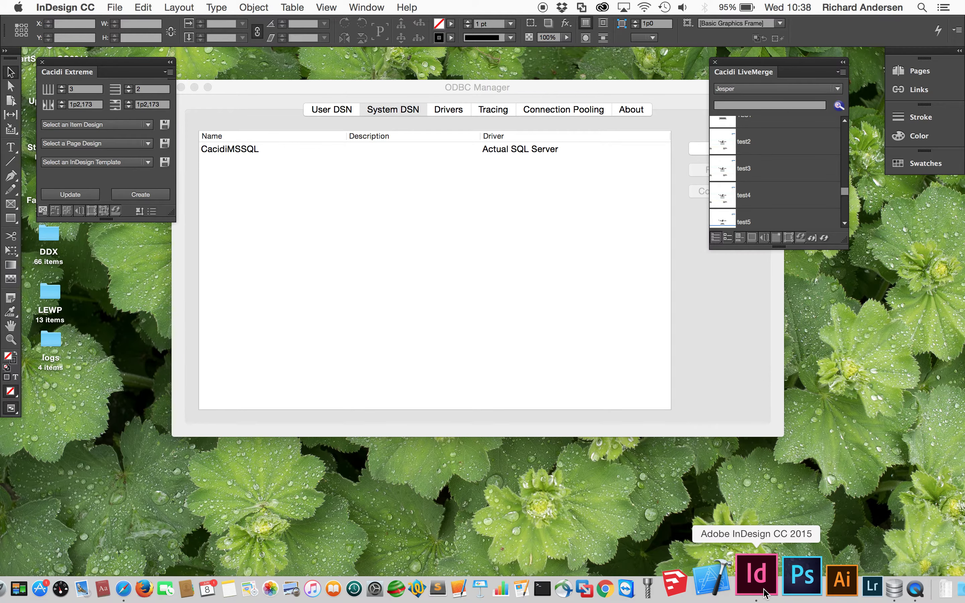
{"action": "left_click", "coordinate": [151, 211]}
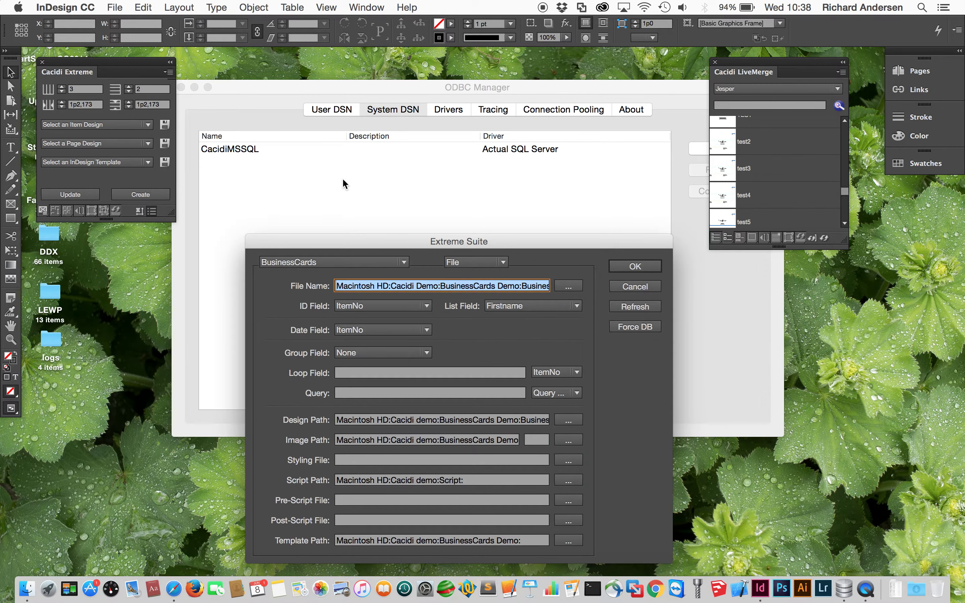
{"action": "left_click_drag", "start_coordinate": [518, 244], "coordinate": [524, 113]}
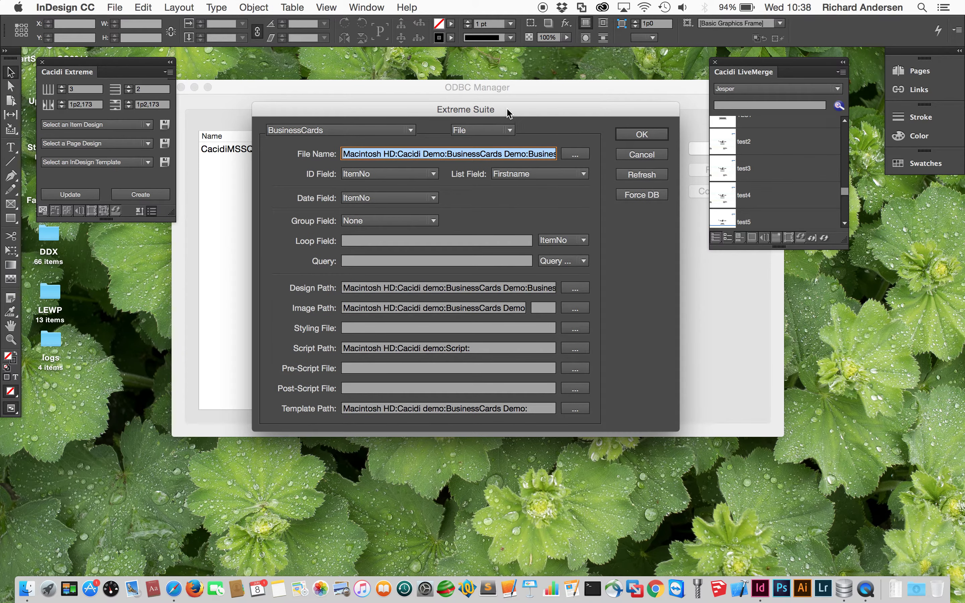
{"action": "left_click", "coordinate": [399, 130]}
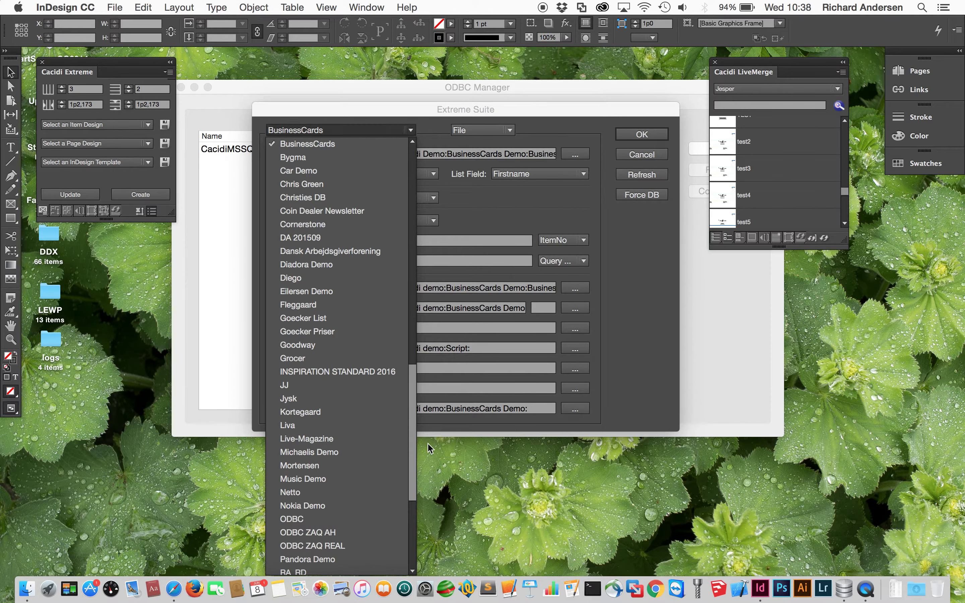
{"action": "scroll", "coordinate": [413, 416], "scroll_direction": "up", "scroll_amount": 15}
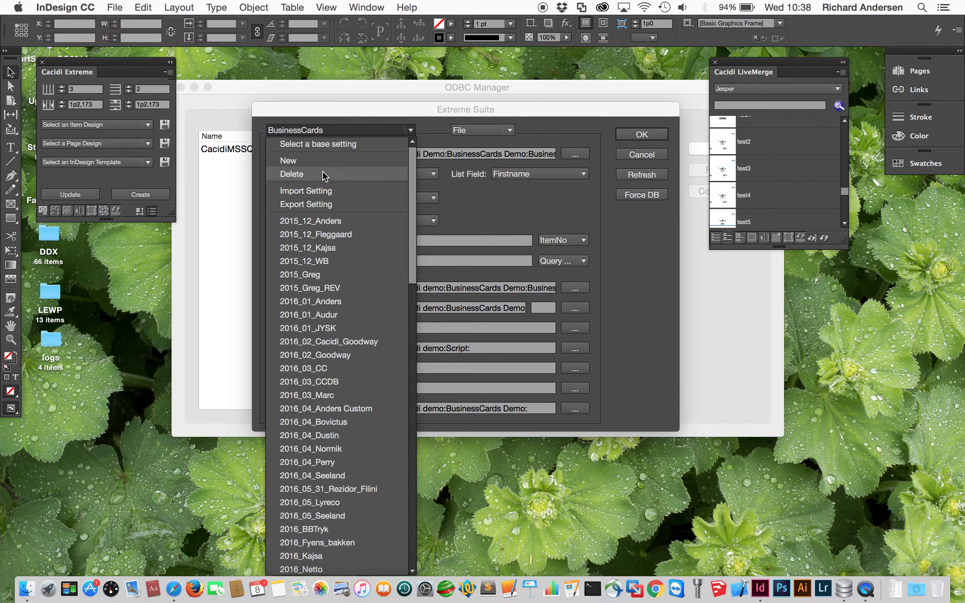
{"action": "left_click", "coordinate": [321, 161]}
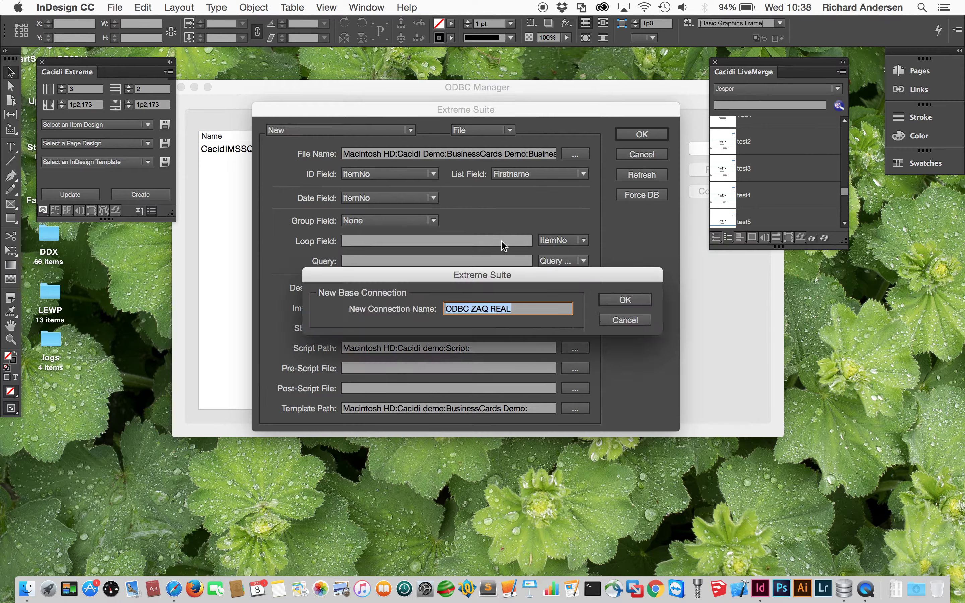
{"action": "type", "text": "ODBC"}
{"action": "left_click", "coordinate": [634, 303]}
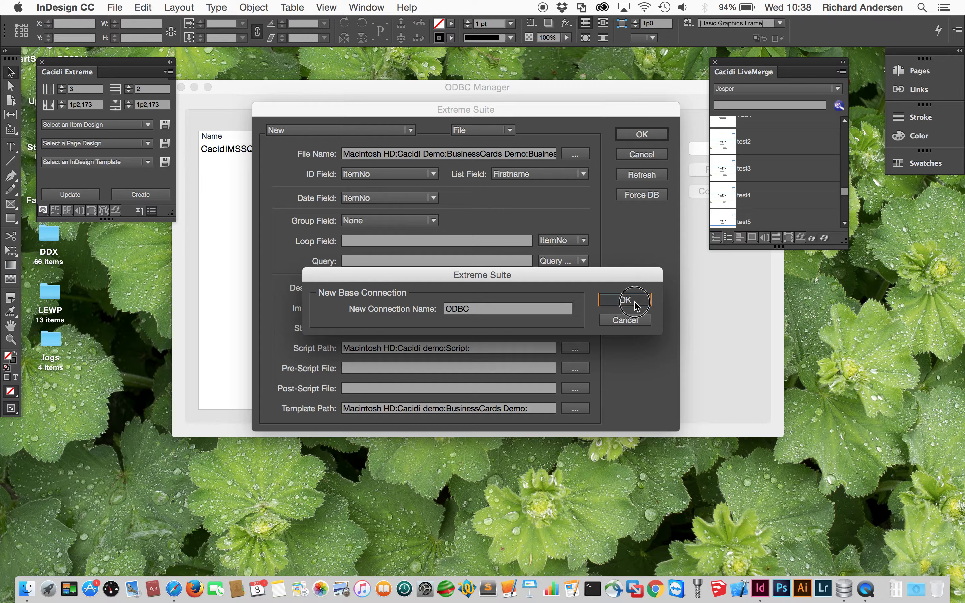
- Set the connection type to ODBC with CacidiMSSQL, enter the user name and password, and reload tables
{"action": "left_click", "coordinate": [509, 132]}
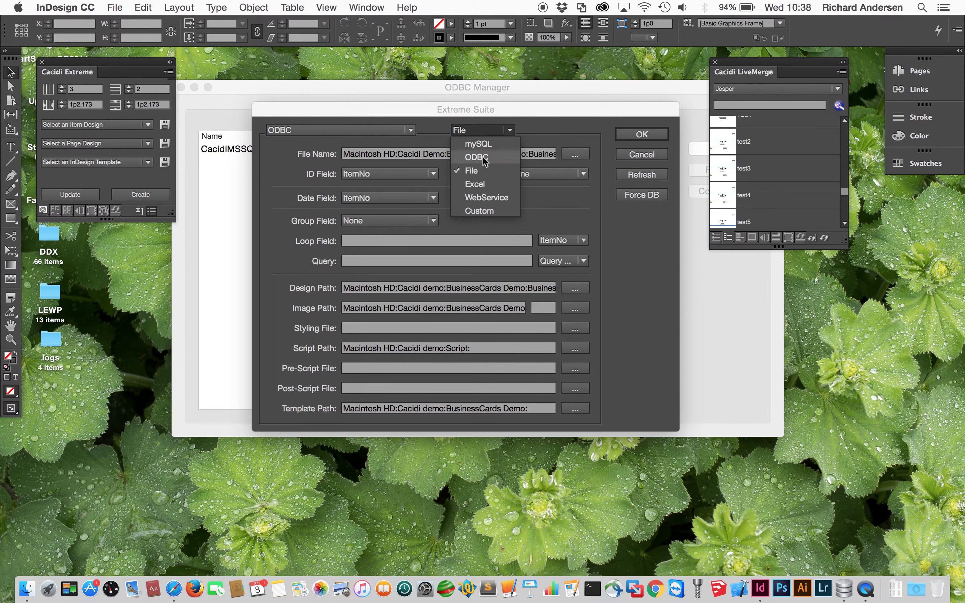
{"action": "left_click", "coordinate": [484, 158]}
{"action": "left_click", "coordinate": [549, 313]}
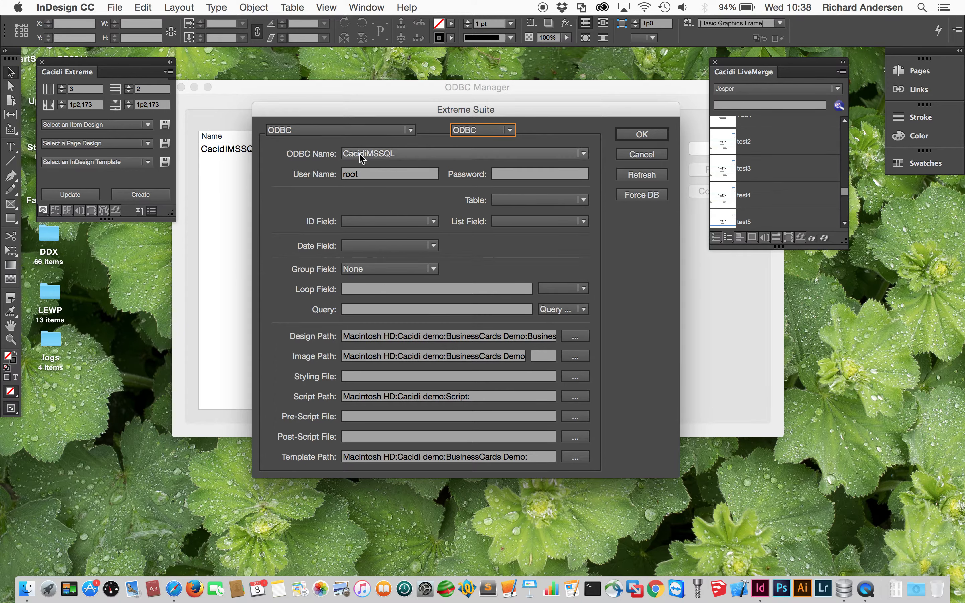
{"action": "left_click", "coordinate": [373, 156]}
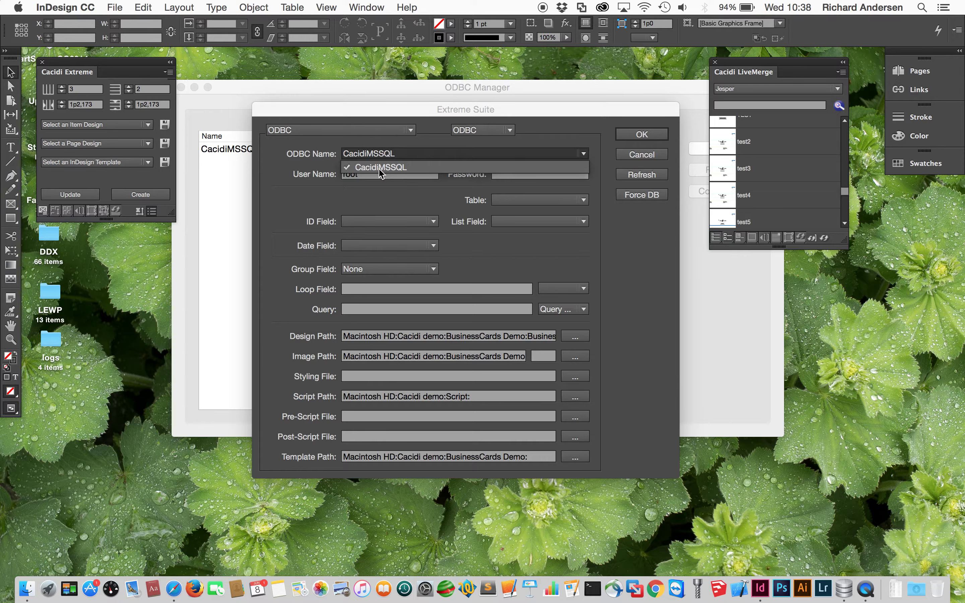
{"action": "left_click", "coordinate": [379, 167]}
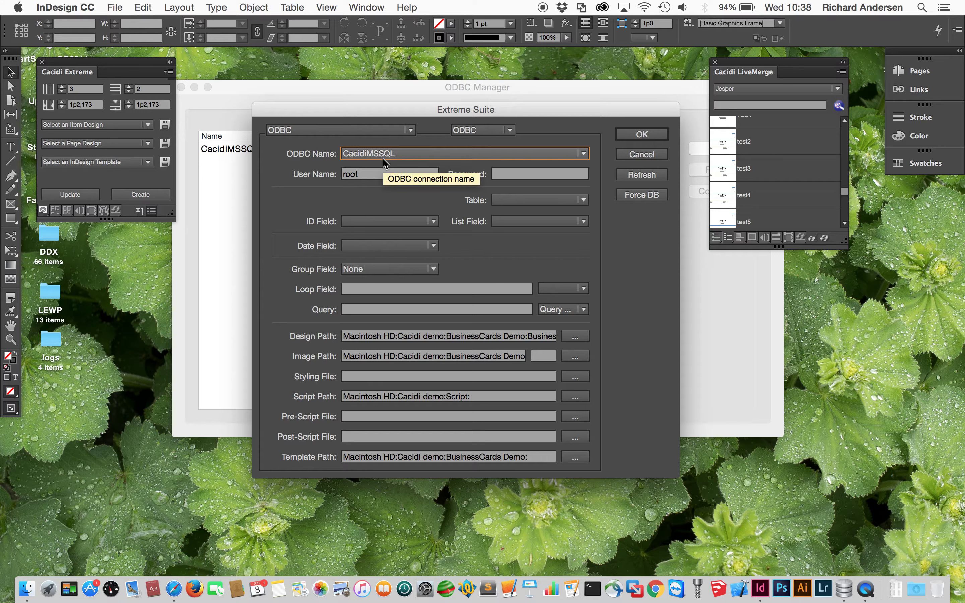
{"action": "left_click", "coordinate": [366, 181]}
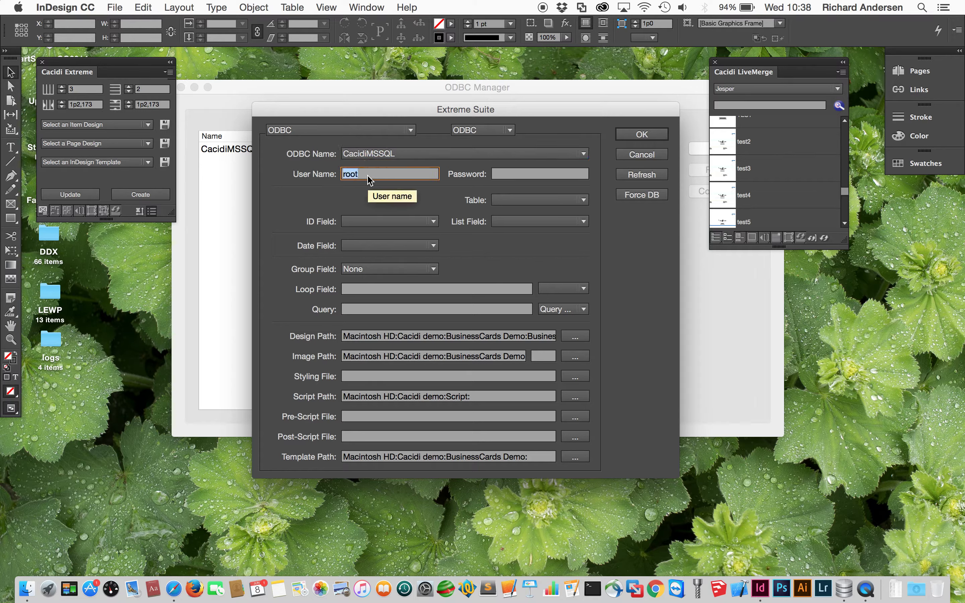
{"action": "type", "text": "anders"}
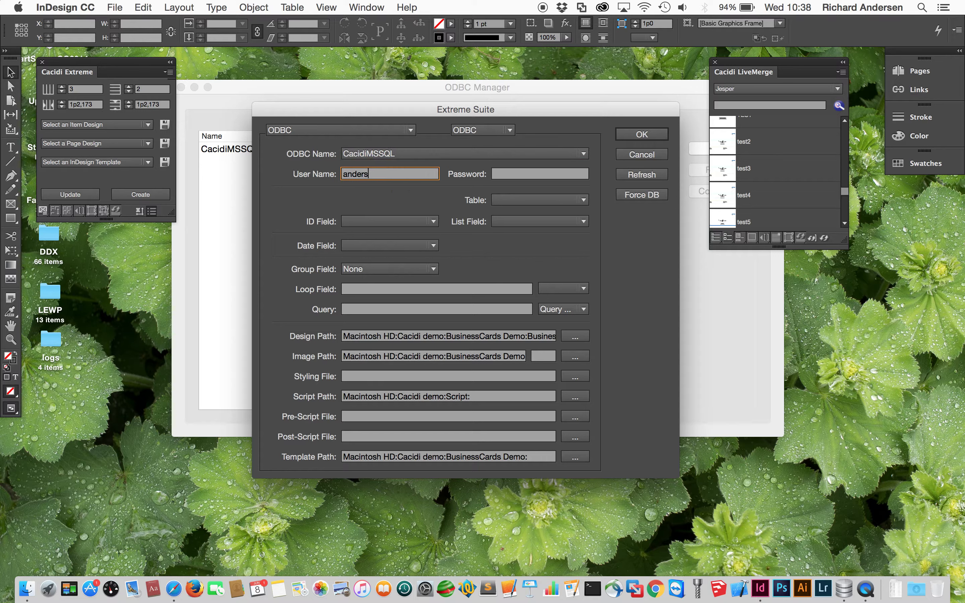
{"action": "type", "text": "en"}
{"action": "key", "text": "Tab"}
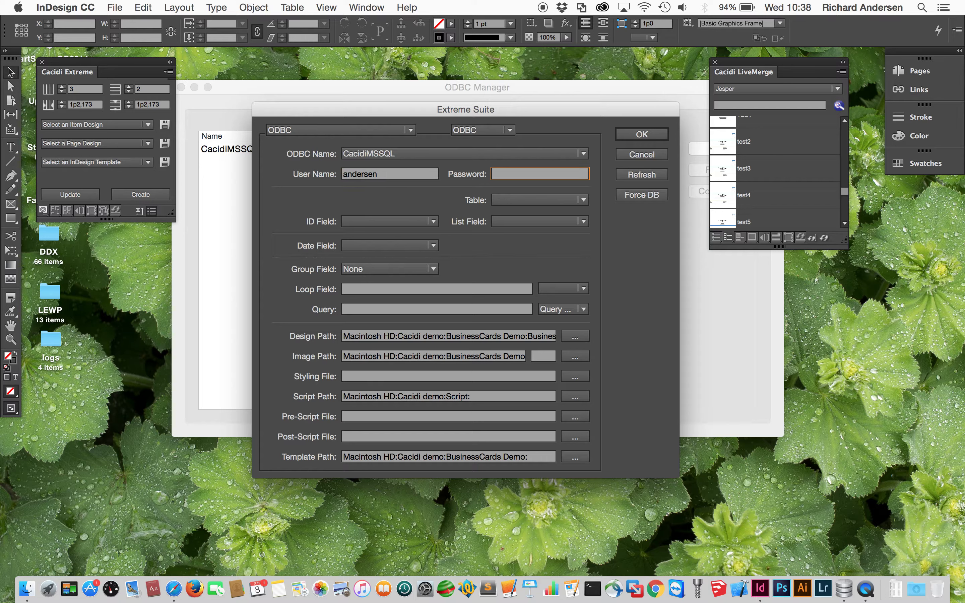
{"action": "type", "text": "••••••"}
{"action": "left_click", "coordinate": [644, 174]}
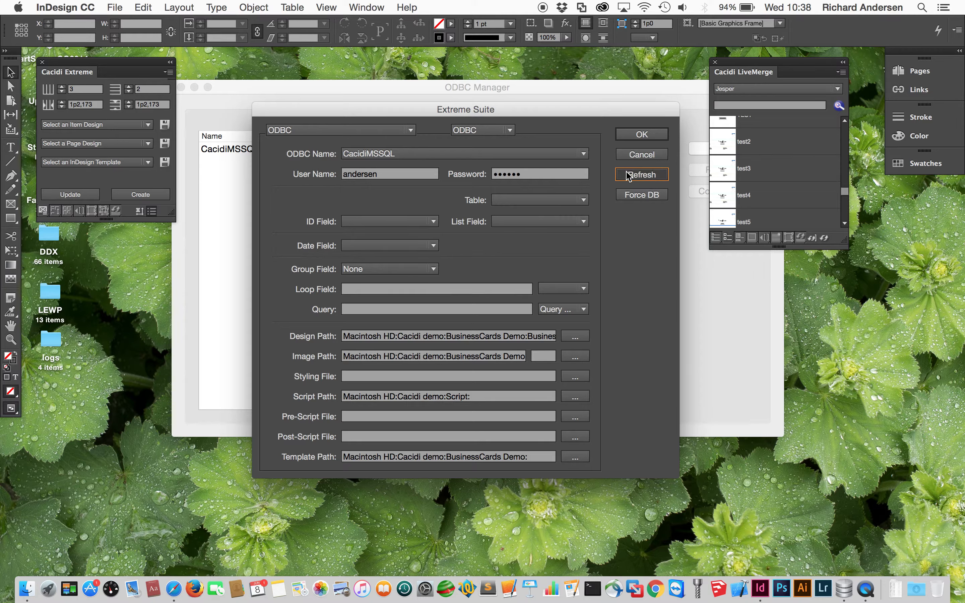
{"action": "left_click", "coordinate": [582, 201]}
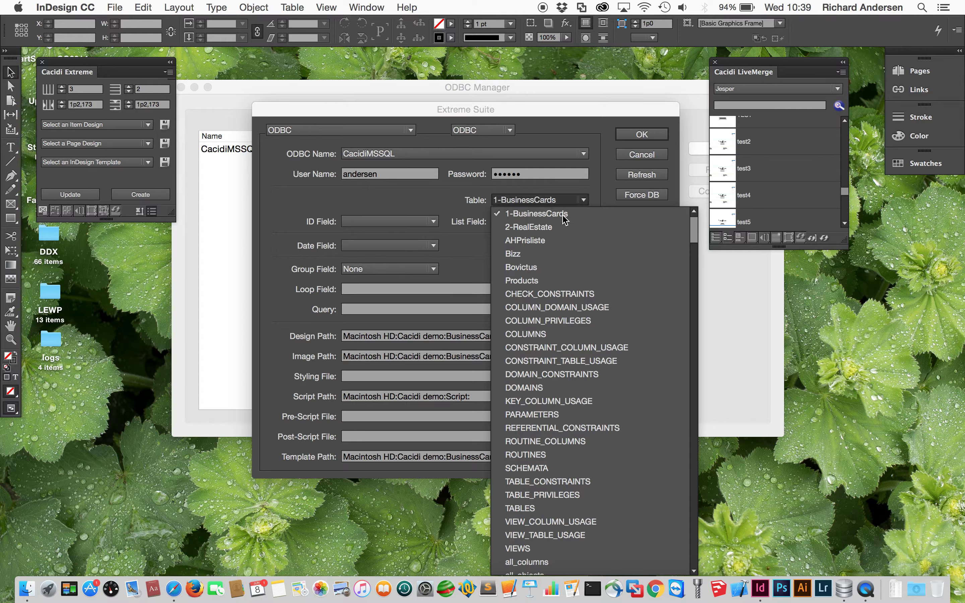
- Use the AHPrisliste table with Varenr as ID field and Navn as list field
{"action": "left_click", "coordinate": [522, 245]}
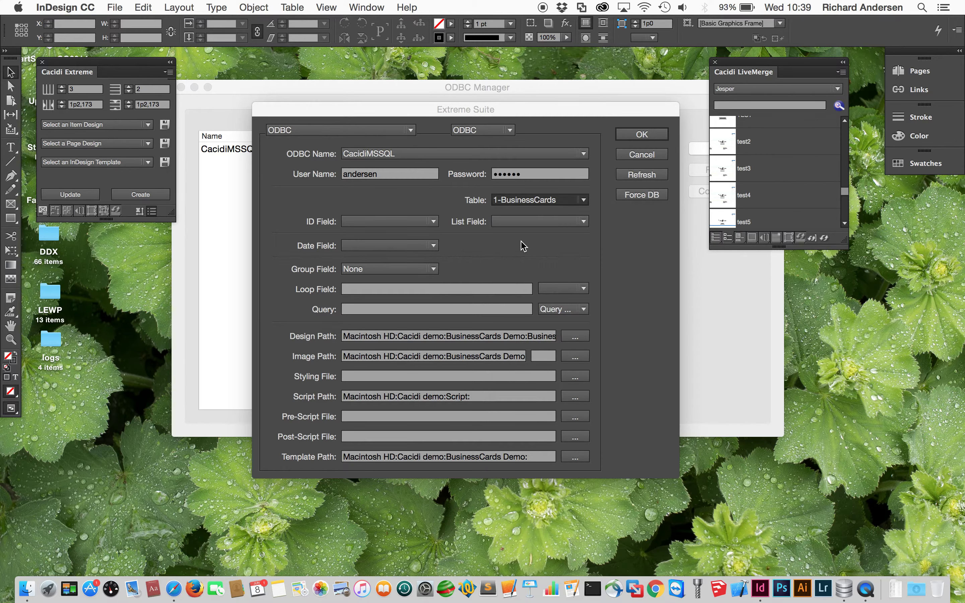
{"action": "left_click", "coordinate": [432, 222]}
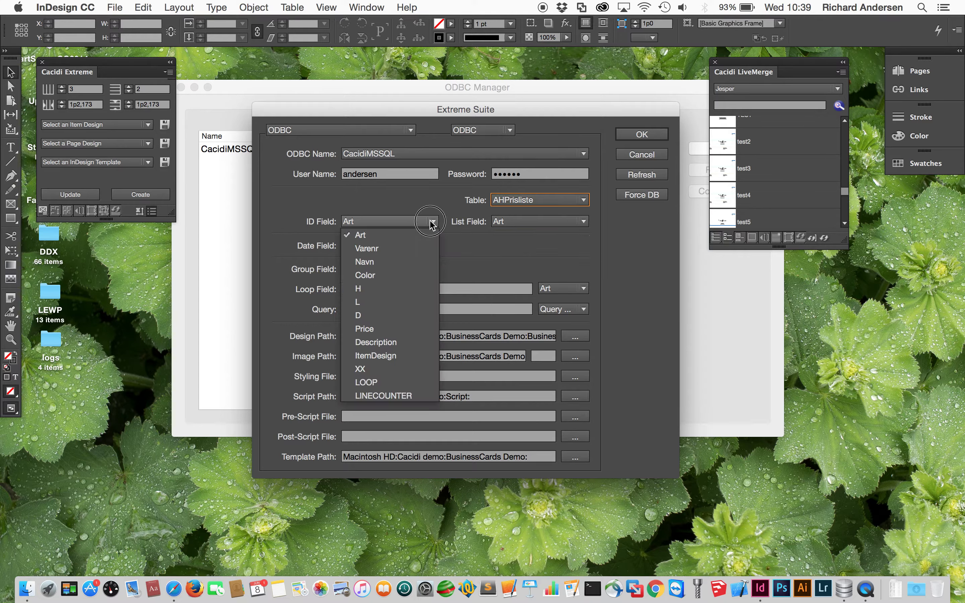
{"action": "left_click", "coordinate": [410, 251]}
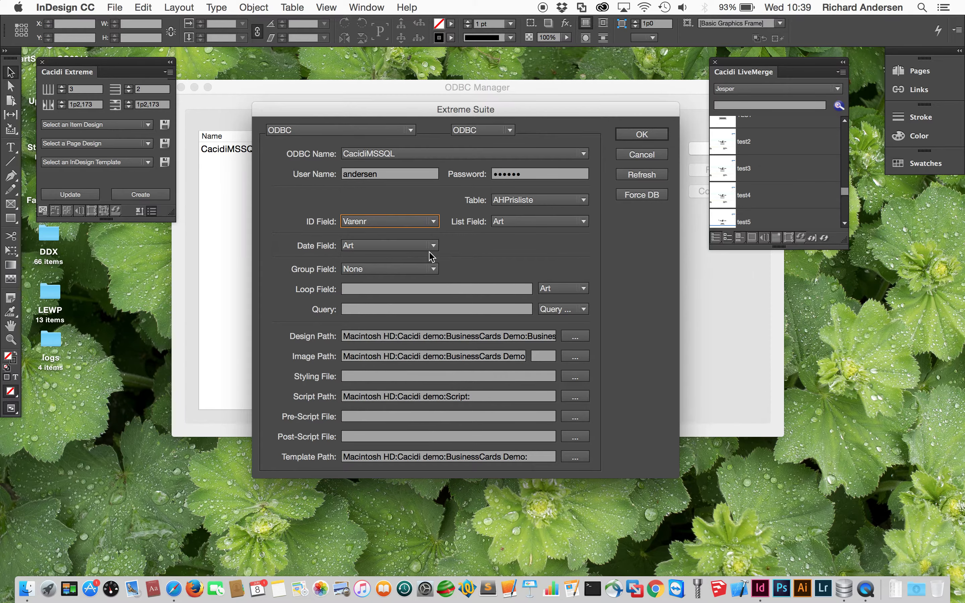
{"action": "left_click", "coordinate": [532, 222]}
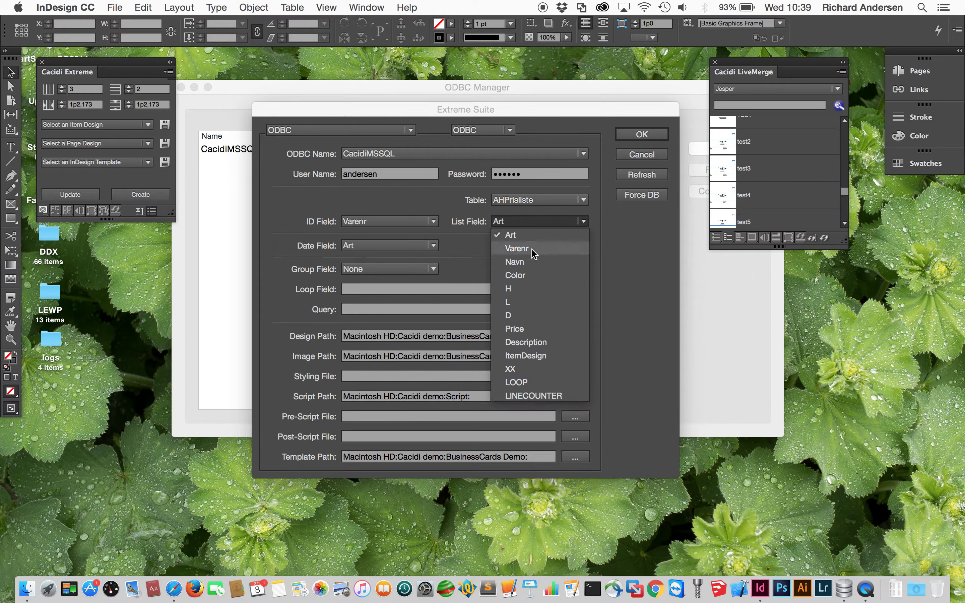
{"action": "left_click", "coordinate": [517, 248]}
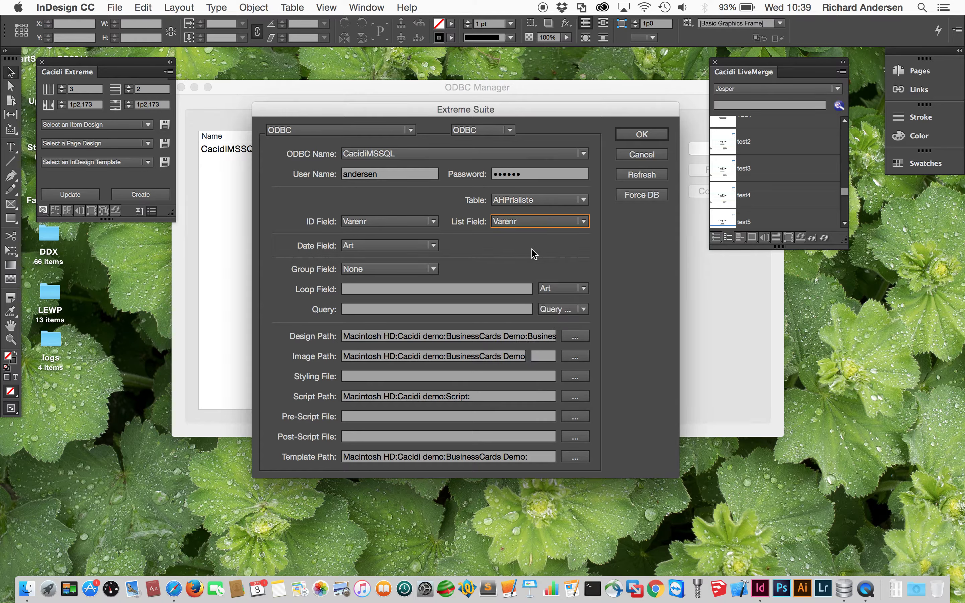
{"action": "left_click", "coordinate": [532, 222]}
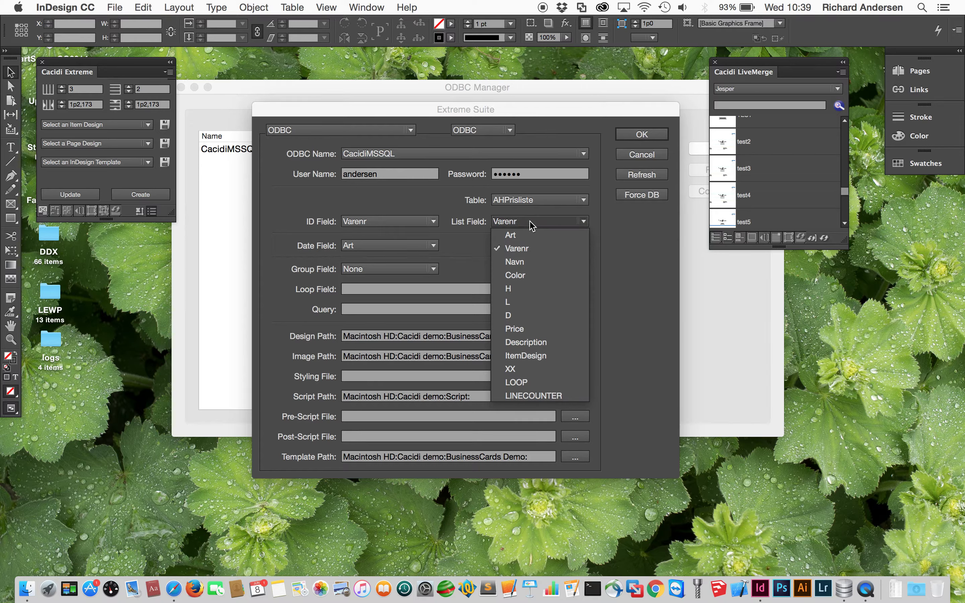
{"action": "left_click", "coordinate": [531, 264]}
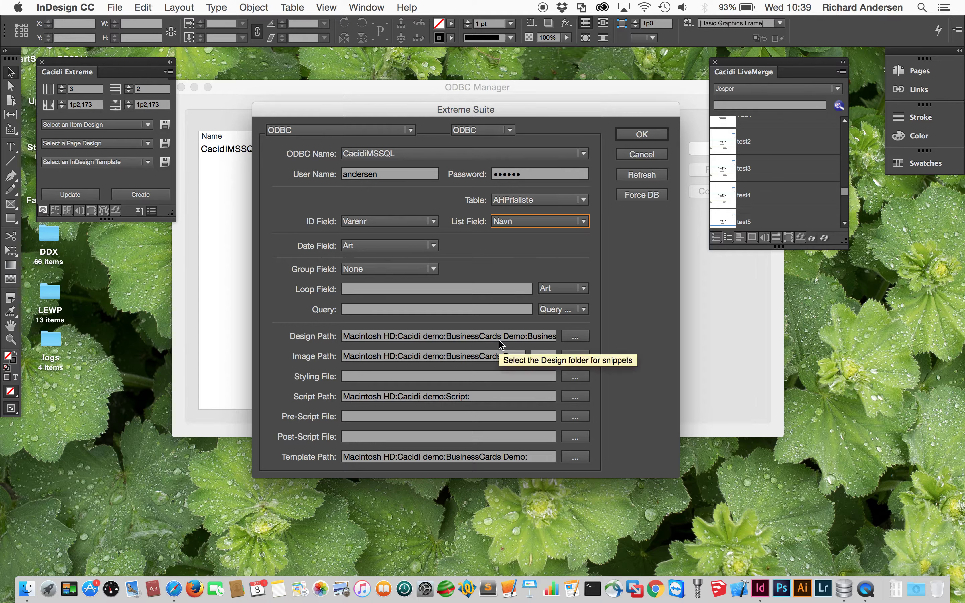
- Set Design, Image and Template paths to Cacidi Demo/ODBC/snippets, ODBC/images and ODBC
{"action": "left_click", "coordinate": [585, 337]}
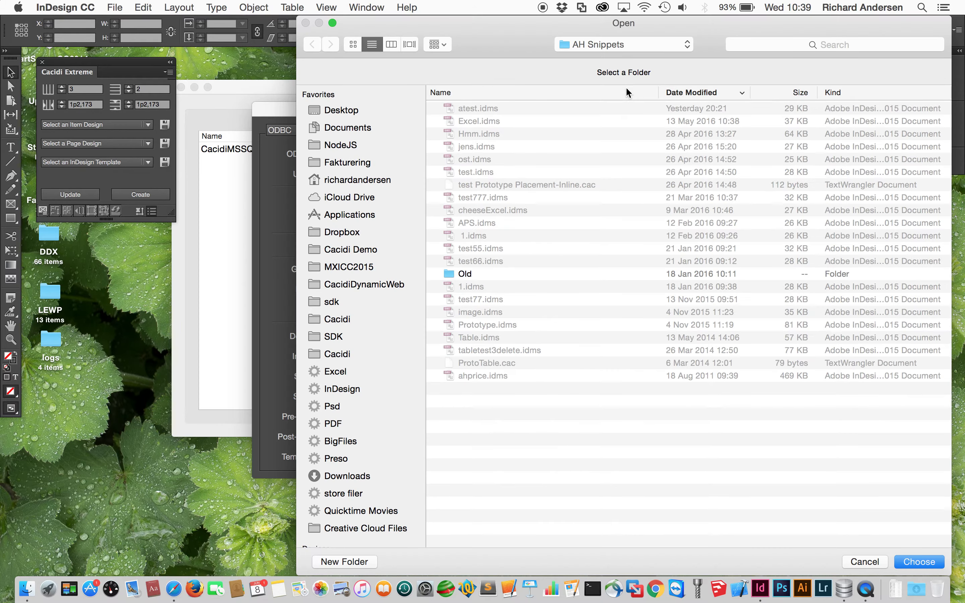
{"action": "key", "text": "super+Up"}
{"action": "key", "text": "super+Up"}
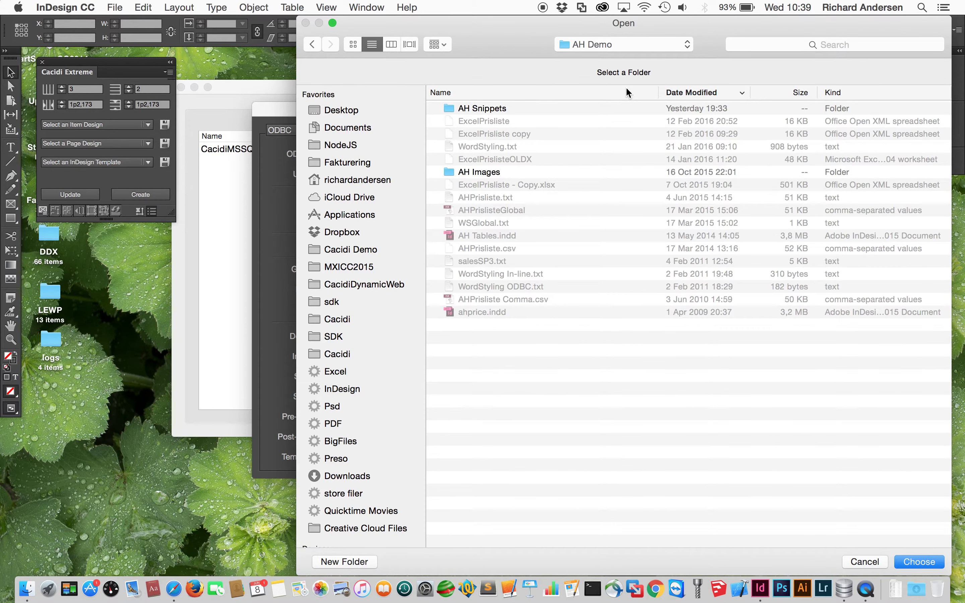
{"action": "double_click", "coordinate": [539, 107]}
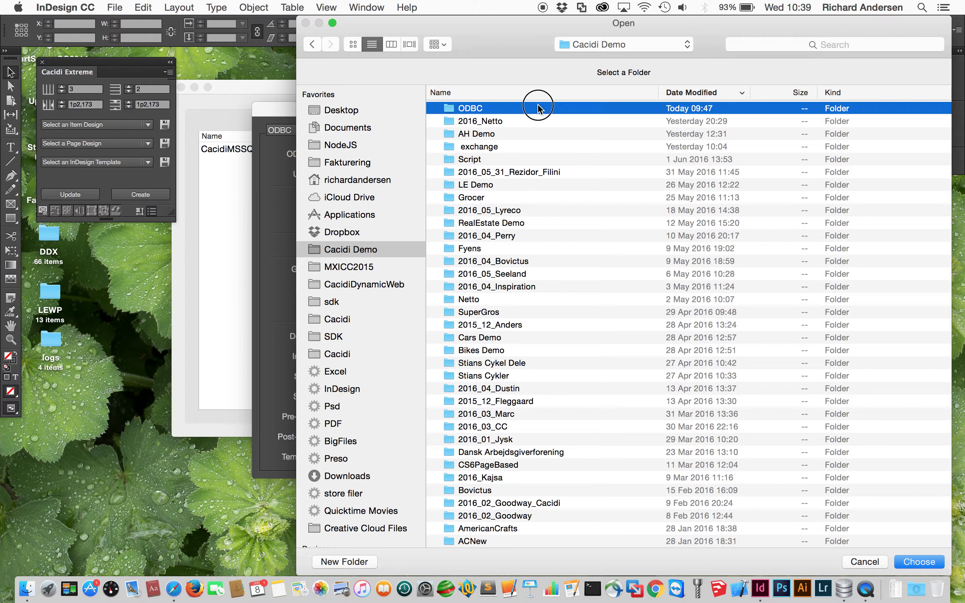
{"action": "double_click", "coordinate": [504, 121]}
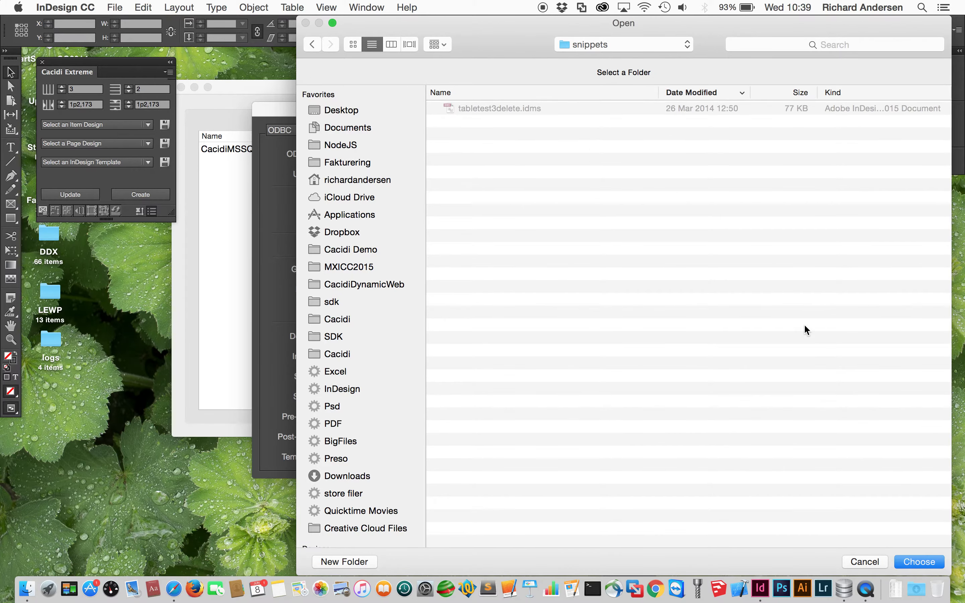
{"action": "left_click", "coordinate": [927, 562]}
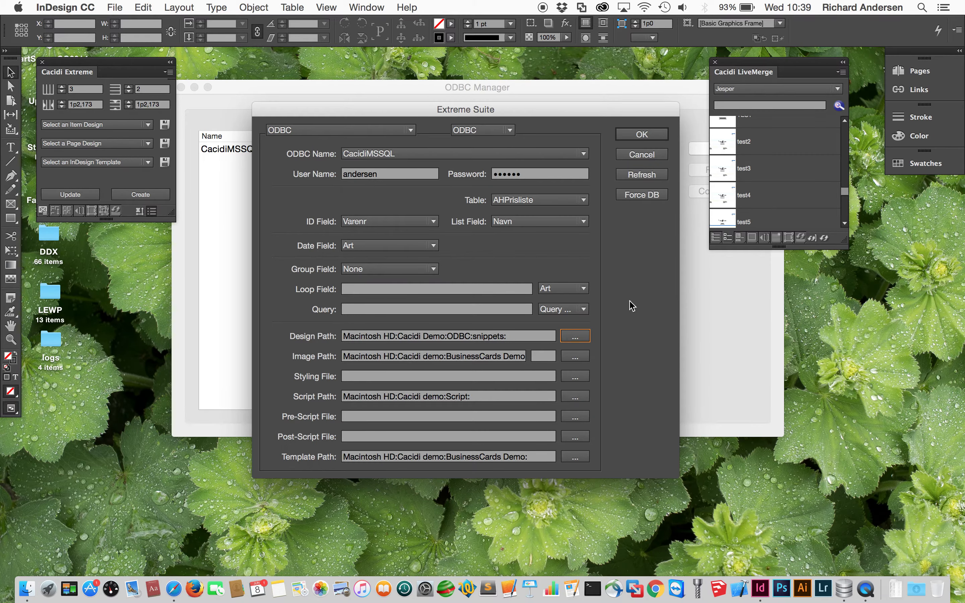
{"action": "left_click", "coordinate": [575, 356]}
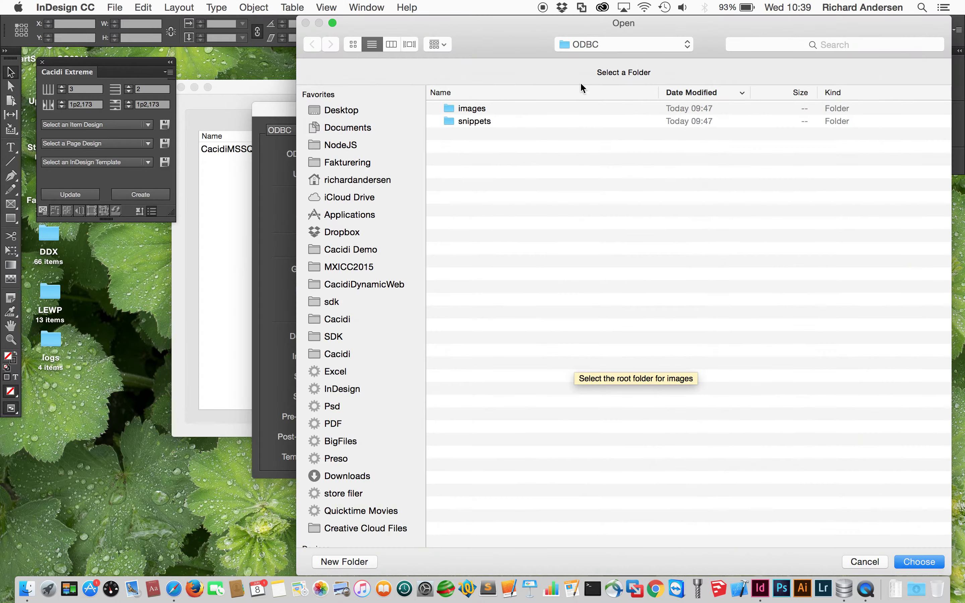
{"action": "double_click", "coordinate": [488, 110]}
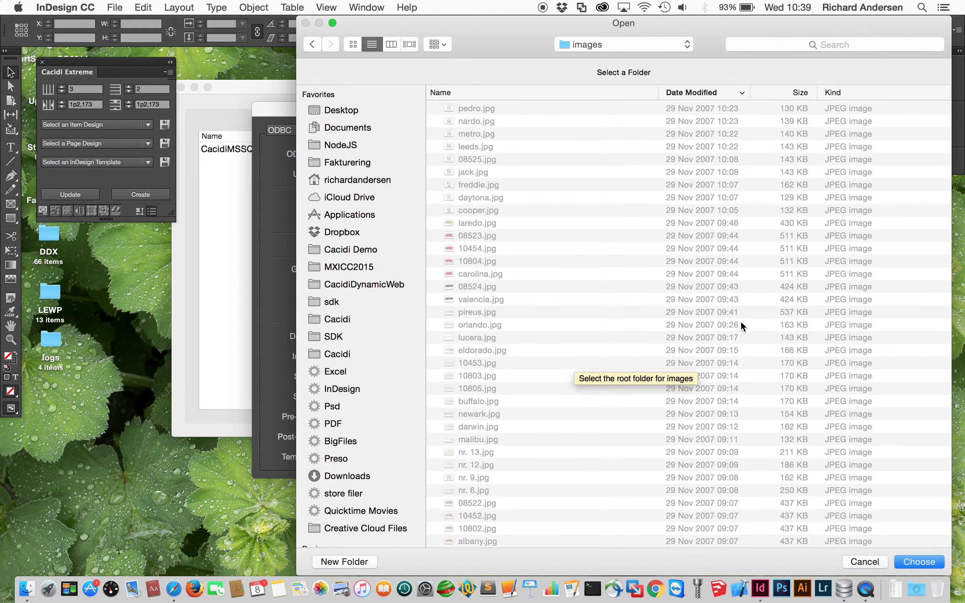
{"action": "left_click", "coordinate": [918, 561]}
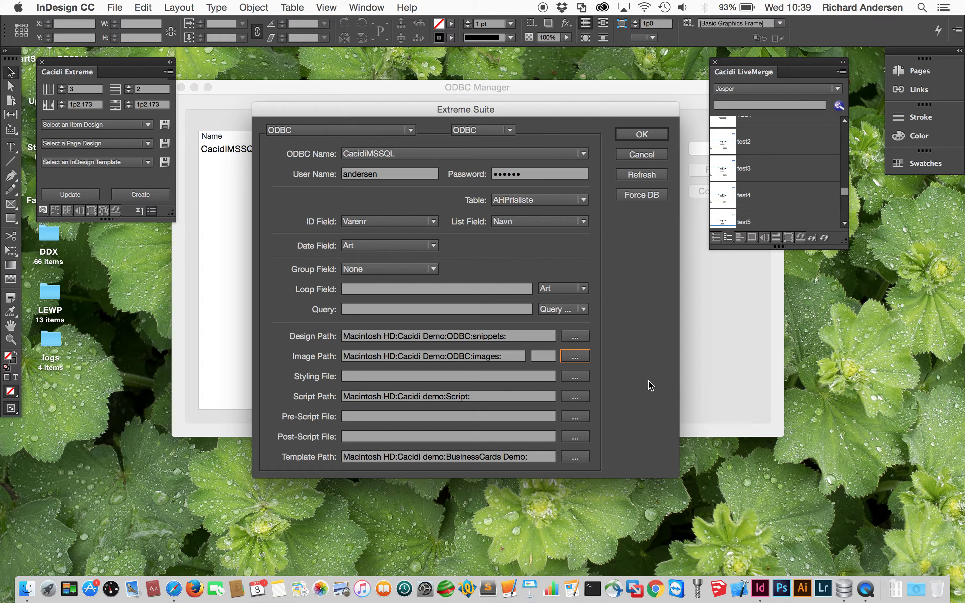
{"action": "left_click", "coordinate": [574, 458]}
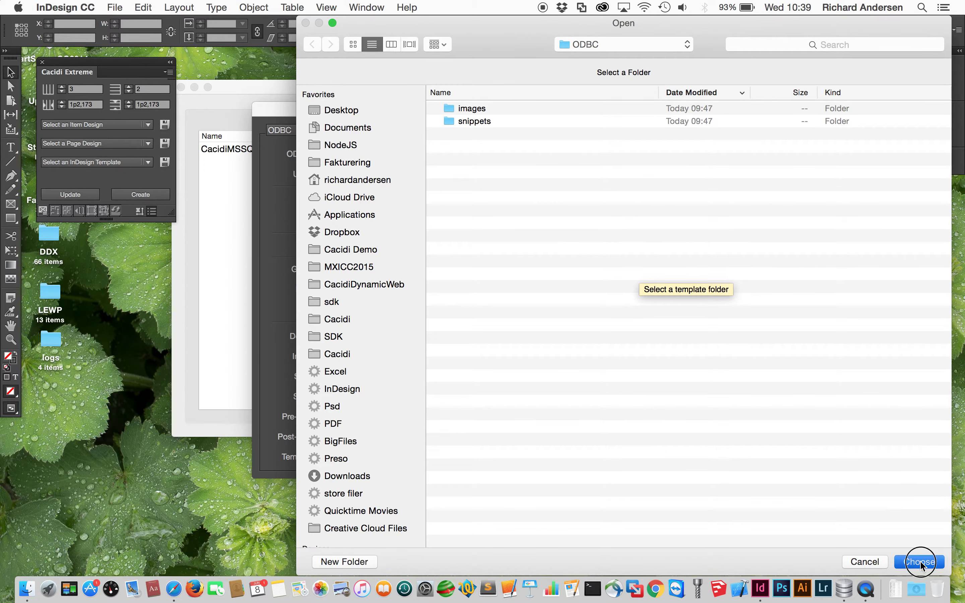
{"action": "left_click", "coordinate": [920, 561]}
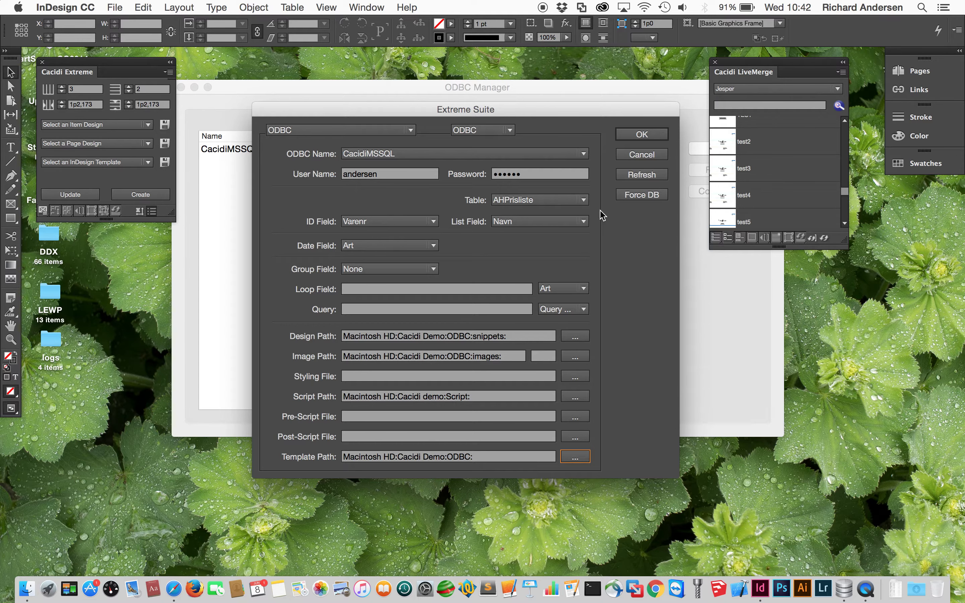
- Confirm the finished ODBC connection settings with OK in the Extreme Suite dialog
{"action": "left_click", "coordinate": [642, 135]}
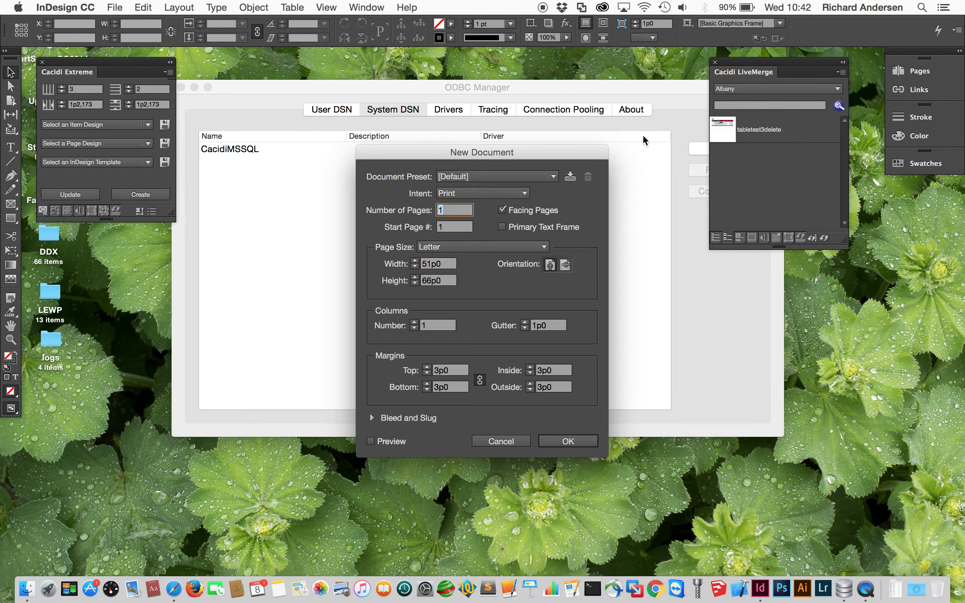
- Create a default Letter document and list the LiveMerge records (Albany, Bern, Bjarnum, Buffalo)
{"action": "key", "text": "Return"}
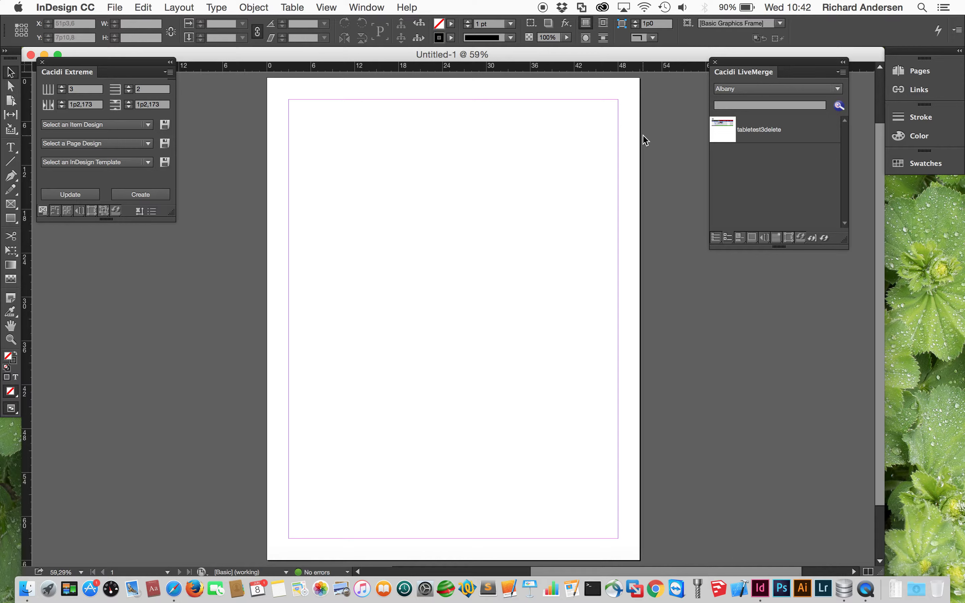
{"action": "left_click", "coordinate": [814, 90]}
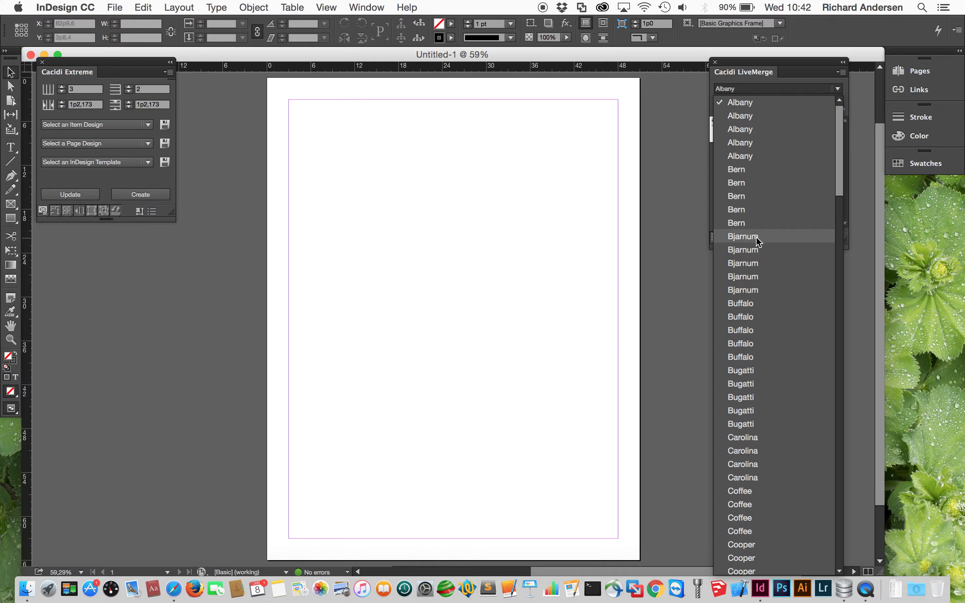
{"action": "left_click", "coordinate": [350, 241]}
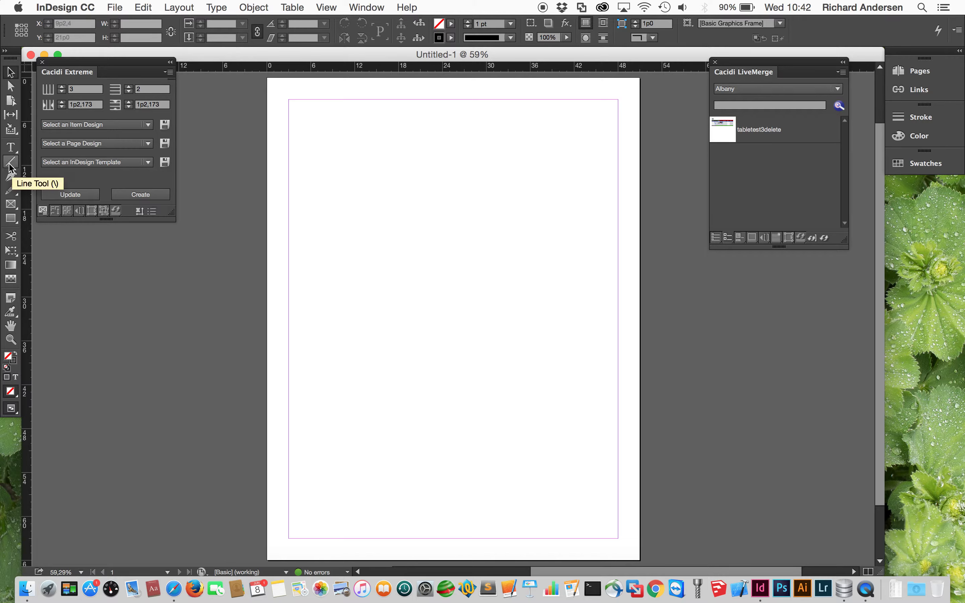
{"action": "left_click", "coordinate": [748, 107]}
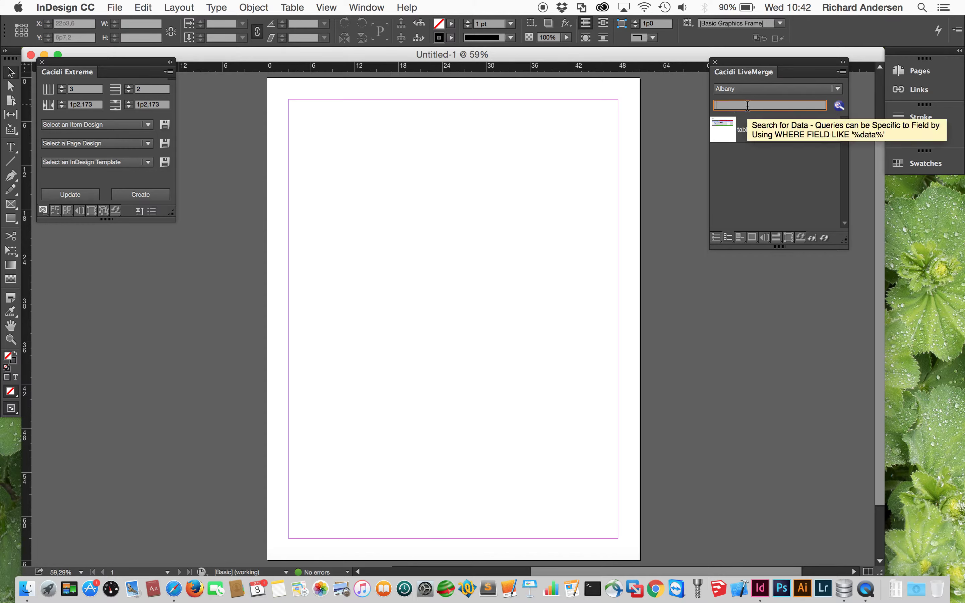
{"action": "left_click", "coordinate": [746, 94]}
{"action": "left_click", "coordinate": [746, 94]}
{"action": "left_click", "coordinate": [748, 111]}
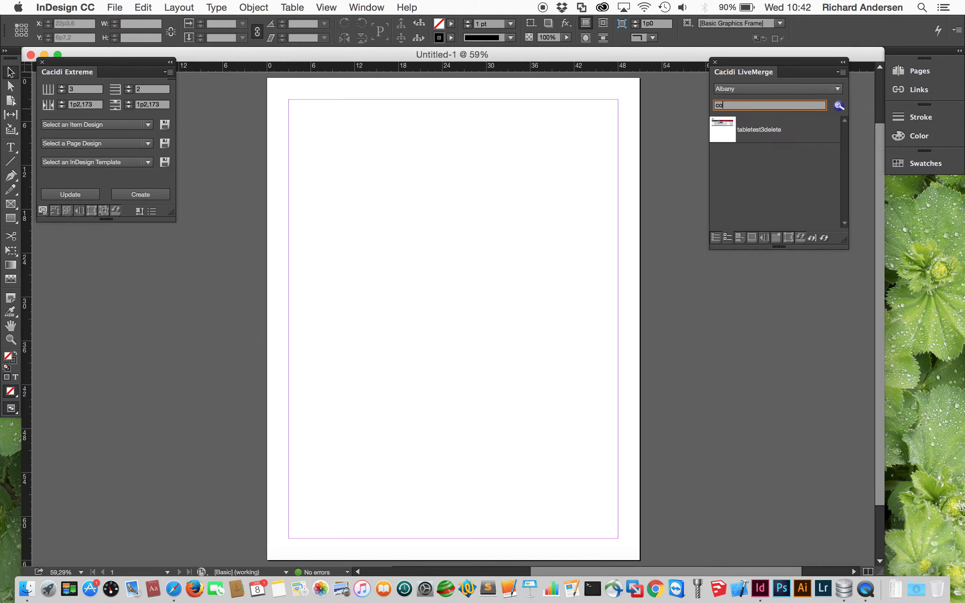
{"action": "key", "text": "Return"}
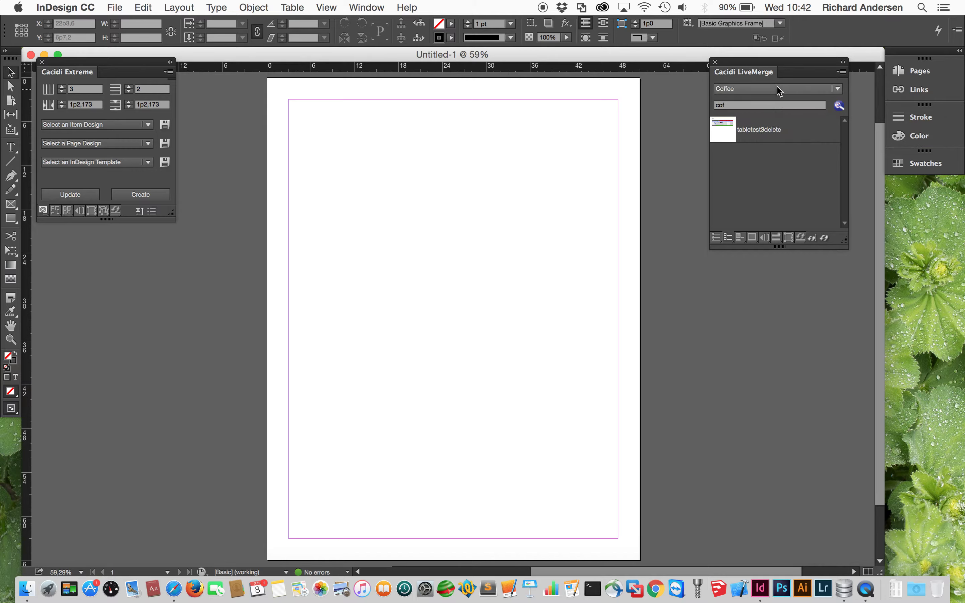
{"action": "left_click", "coordinate": [774, 90]}
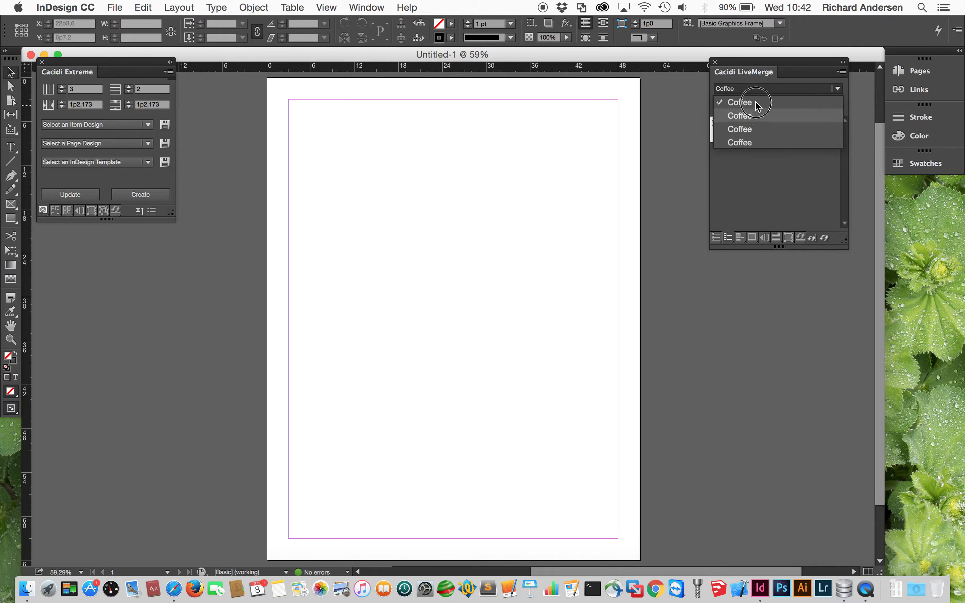
{"action": "left_click", "coordinate": [757, 169]}
{"action": "double_click", "coordinate": [732, 106]}
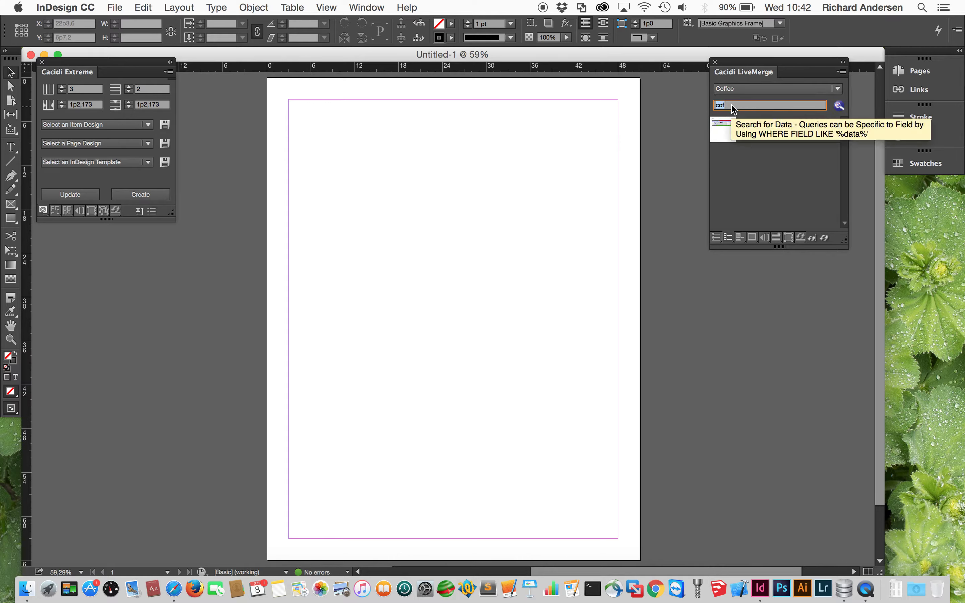
{"action": "key", "text": "BackSpace"}
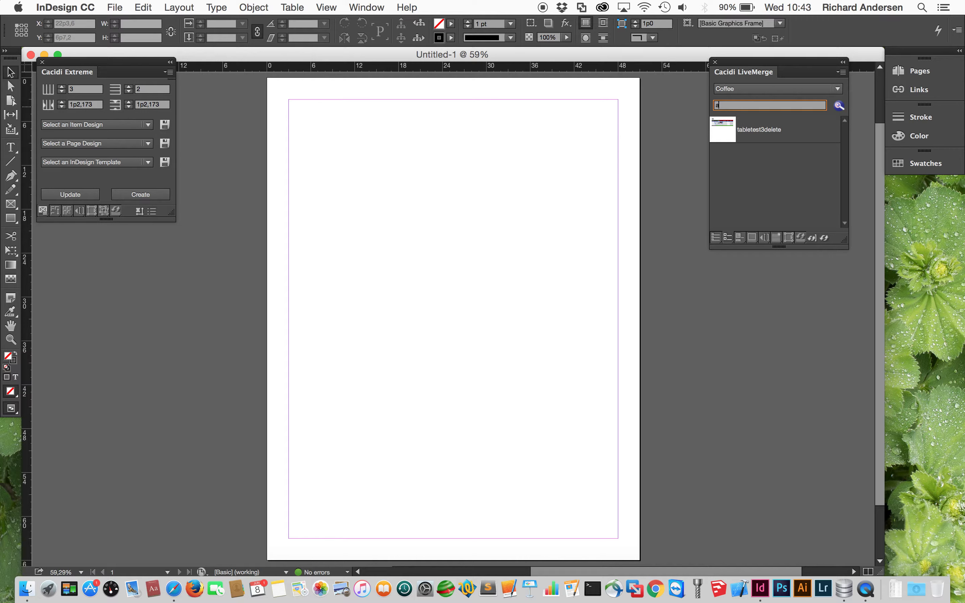
{"action": "key", "text": "Return"}
{"action": "left_click", "coordinate": [777, 90]}
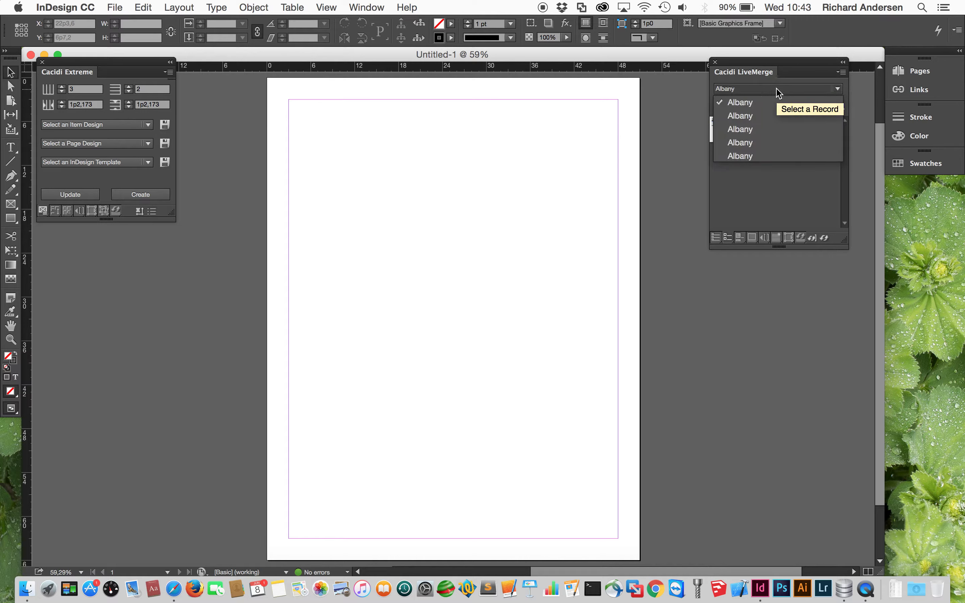
{"action": "left_click", "coordinate": [751, 197]}
{"action": "left_click", "coordinate": [732, 106]}
{"action": "left_click_drag", "start_coordinate": [733, 107], "coordinate": [703, 109]}
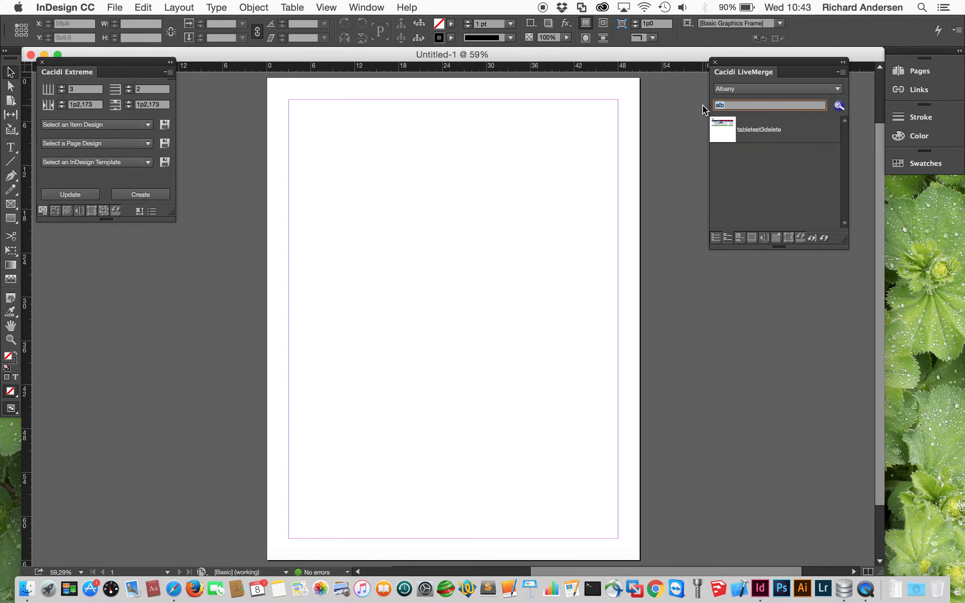
{"action": "type", "text": "10500"}
{"action": "key", "text": "Return"}
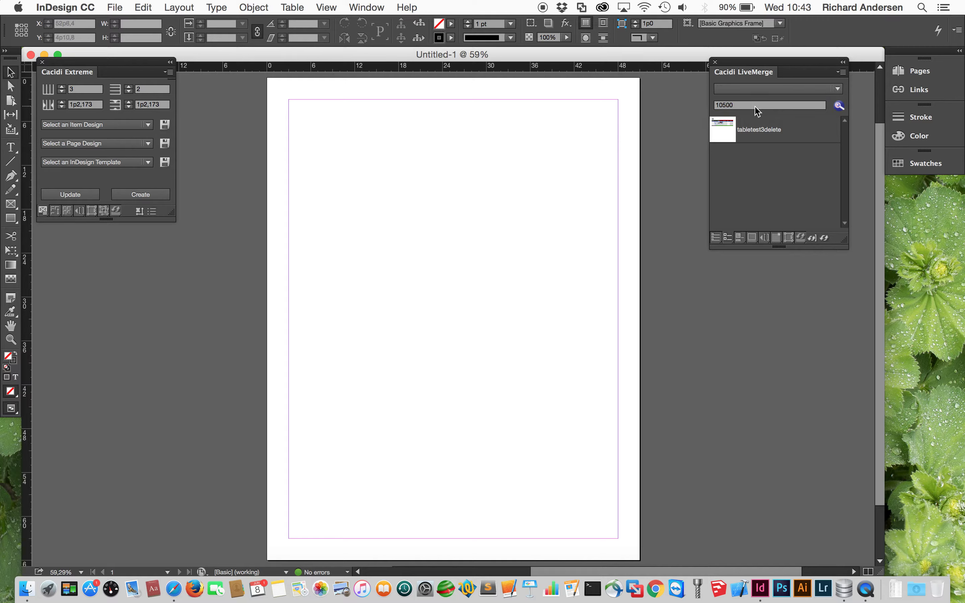
{"action": "left_click_drag", "start_coordinate": [750, 107], "coordinate": [709, 105]}
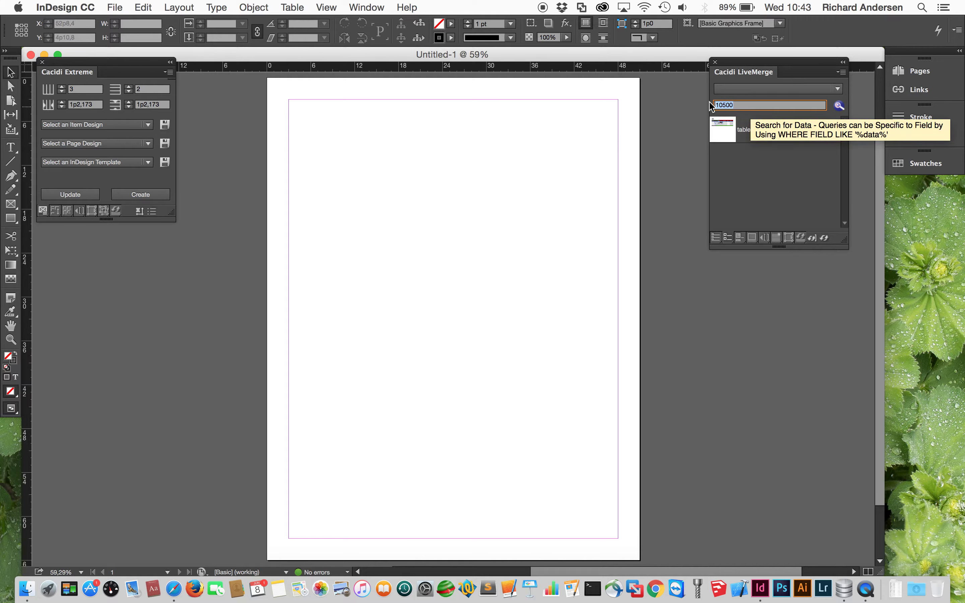
{"action": "key", "text": "BackSpace"}
{"action": "key", "text": "Return"}
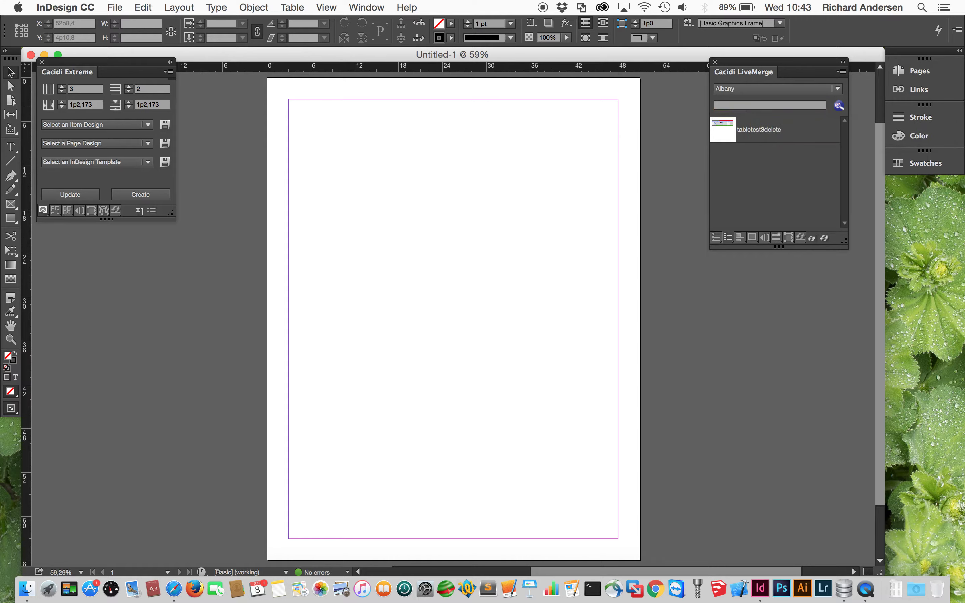
{"action": "left_click", "coordinate": [745, 107]}
- Apply a 3-column by 2-row guide grid to the page from Cacidi Extreme
{"action": "left_click_drag", "start_coordinate": [131, 63], "coordinate": [150, 93]}
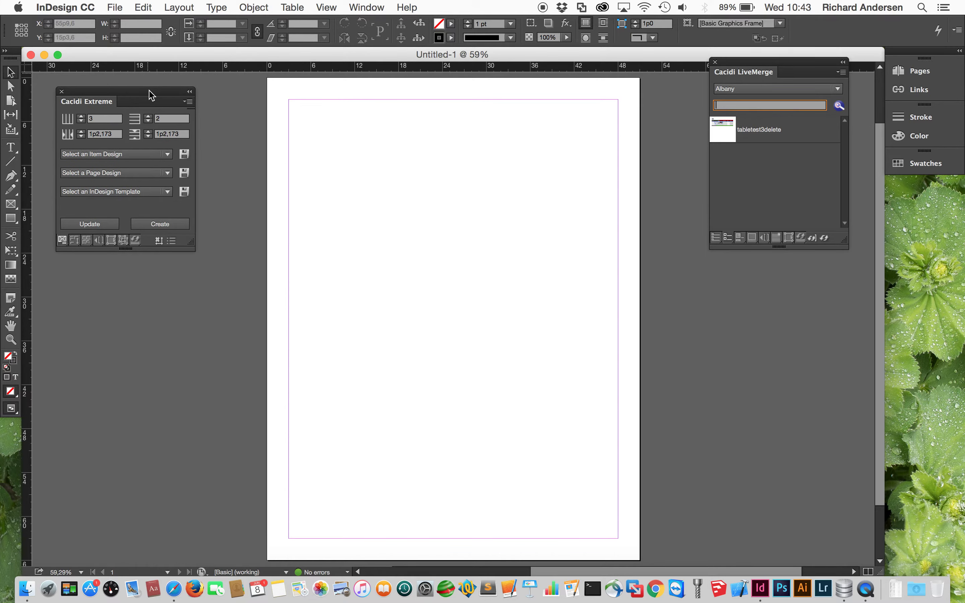
{"action": "left_click", "coordinate": [69, 118]}
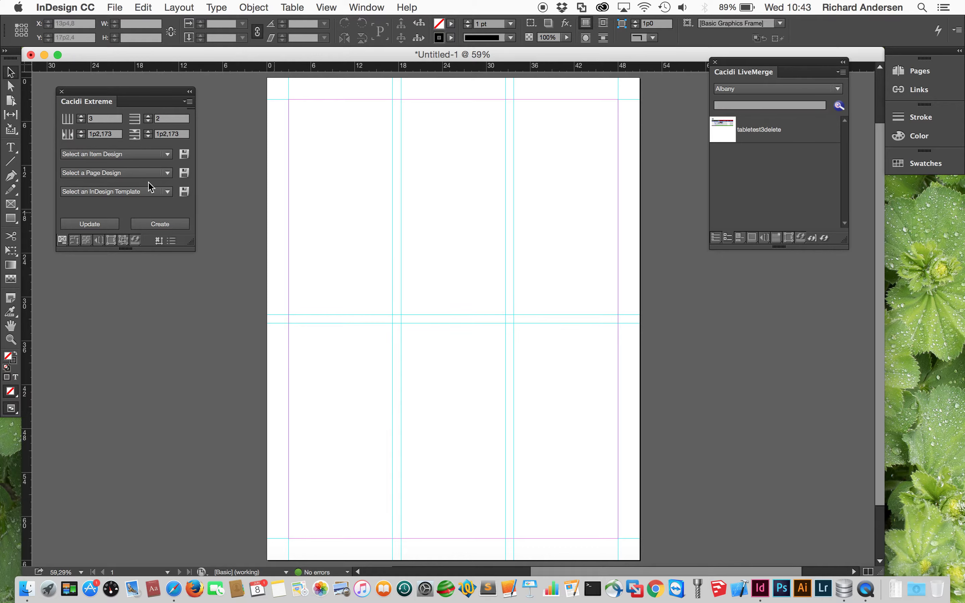
{"action": "left_click", "coordinate": [10, 147]}
- Draw a text frame in the top-left grid cell and display all 13 database fields
{"action": "left_click_drag", "start_coordinate": [294, 103], "coordinate": [391, 315]}
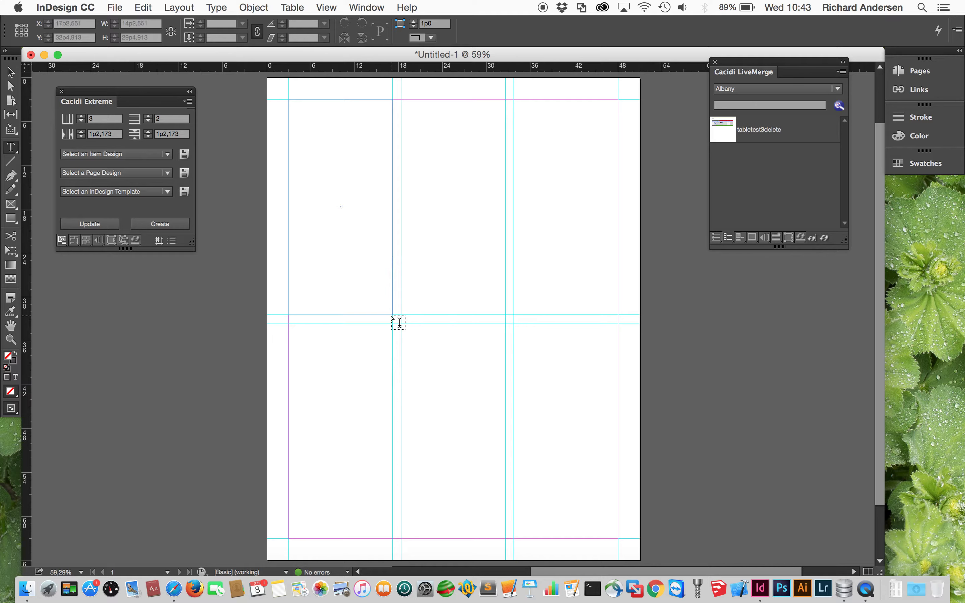
{"action": "left_click", "coordinate": [99, 240]}
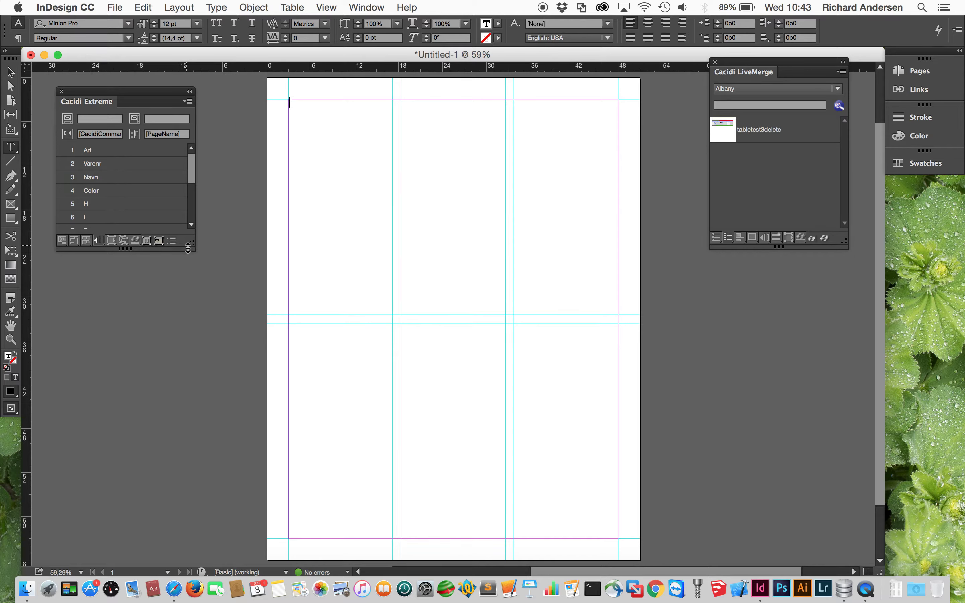
{"action": "left_click_drag", "start_coordinate": [187, 245], "coordinate": [187, 422]}
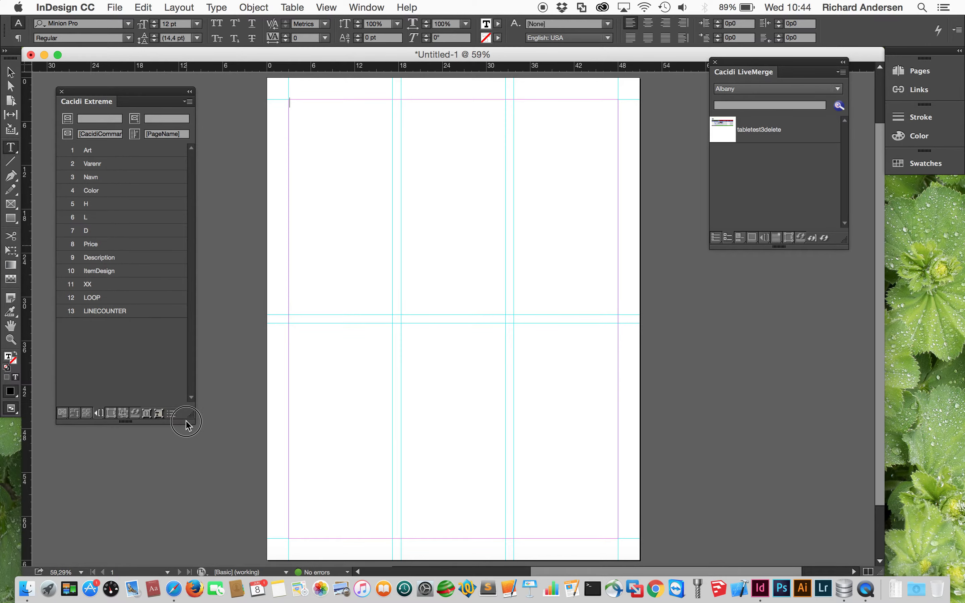
- Insert placeholders Art, Varenr, Navn, Color, H, L, D, Price, Description, ItemDesign, then select the frame
{"action": "double_click", "coordinate": [125, 153]}
{"action": "double_click", "coordinate": [123, 167]}
{"action": "double_click", "coordinate": [124, 179]}
{"action": "double_click", "coordinate": [124, 191]}
{"action": "double_click", "coordinate": [124, 204]}
{"action": "double_click", "coordinate": [125, 219]}
{"action": "double_click", "coordinate": [124, 231]}
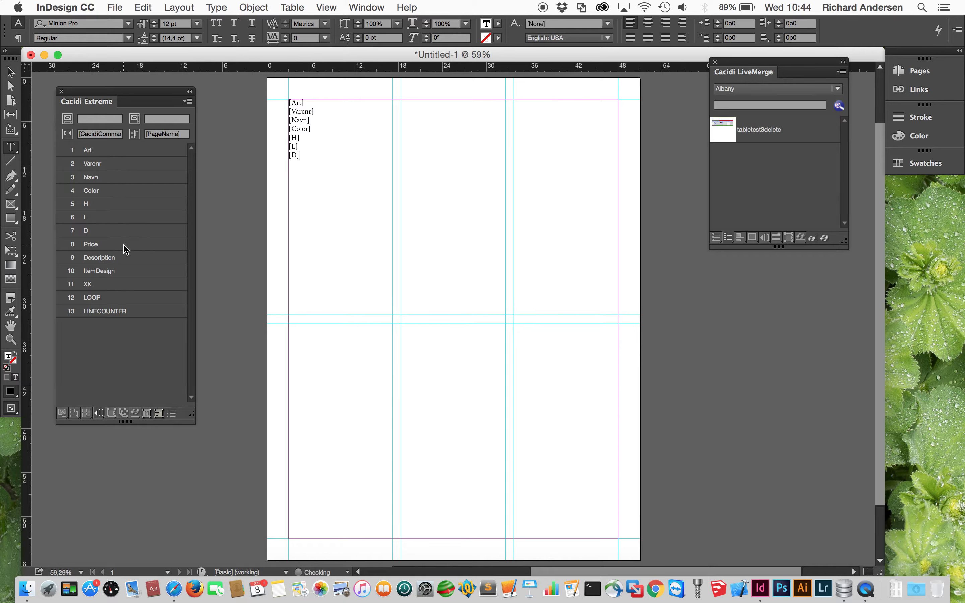
{"action": "double_click", "coordinate": [124, 245]}
{"action": "double_click", "coordinate": [125, 258]}
{"action": "double_click", "coordinate": [124, 271]}
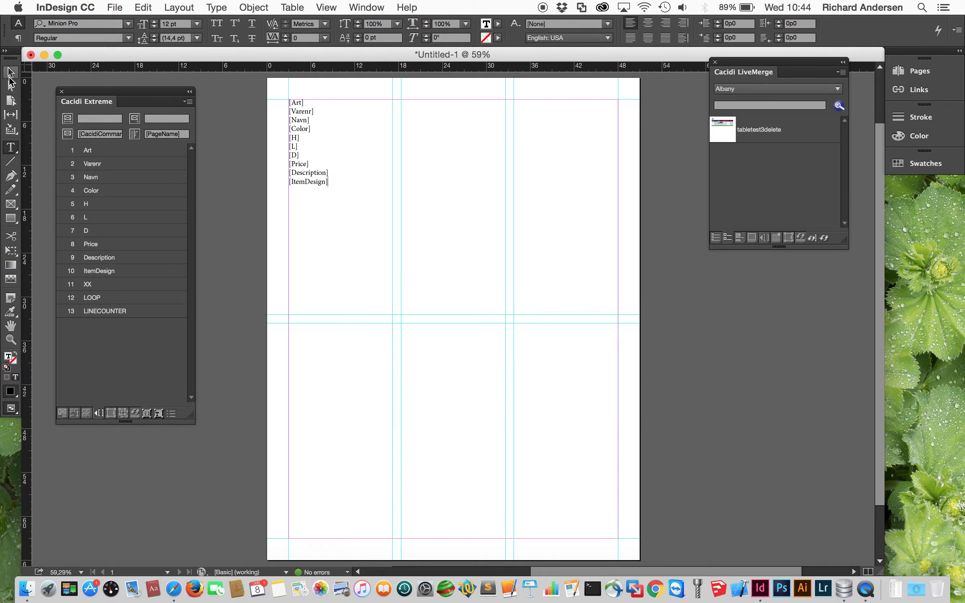
{"action": "left_click", "coordinate": [11, 72]}
- Save the frame as item design 'test' and generate the 181-item step-and-repeat catalog
{"action": "left_click", "coordinate": [62, 412]}
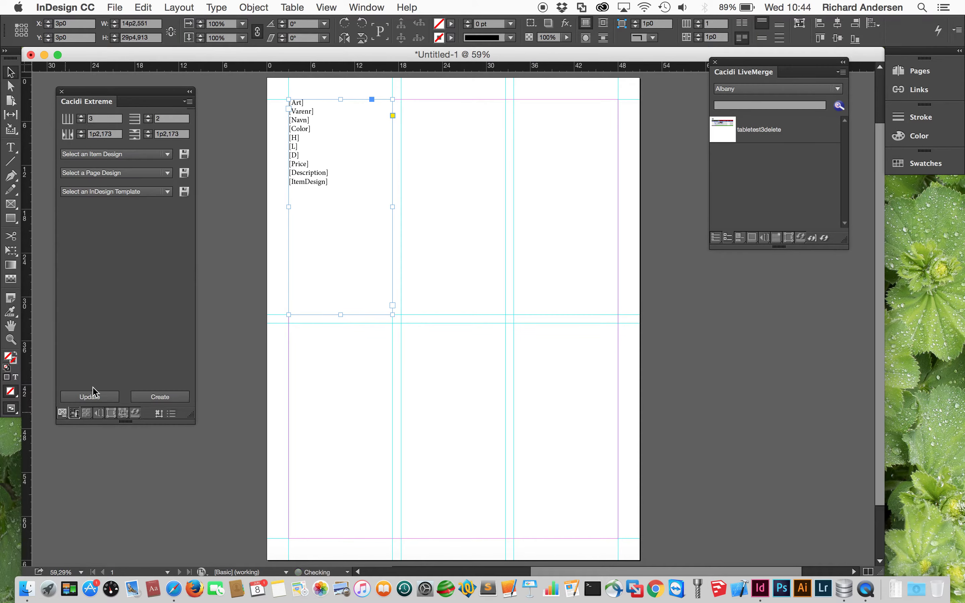
{"action": "left_click", "coordinate": [183, 159]}
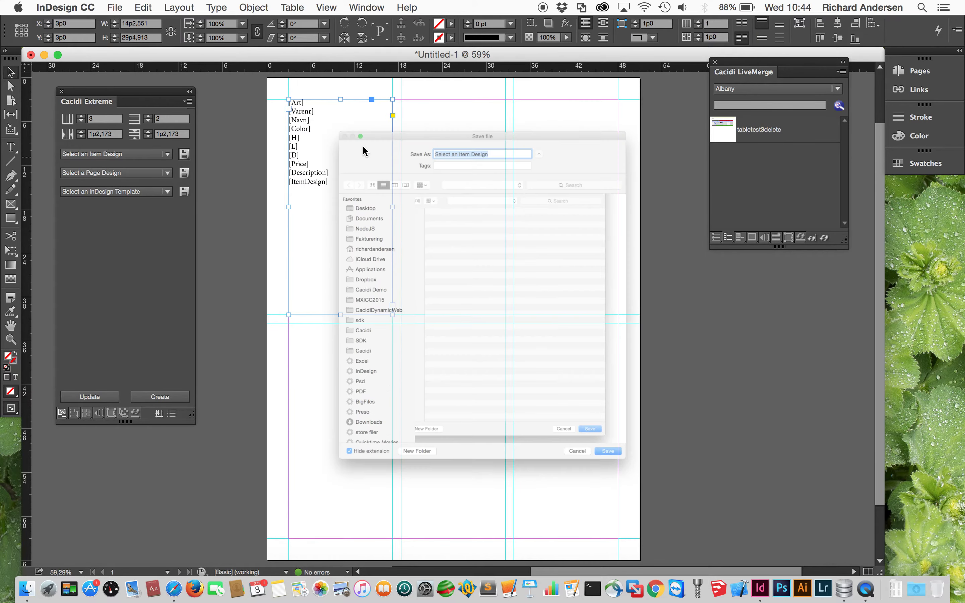
{"action": "type", "text": "test"}
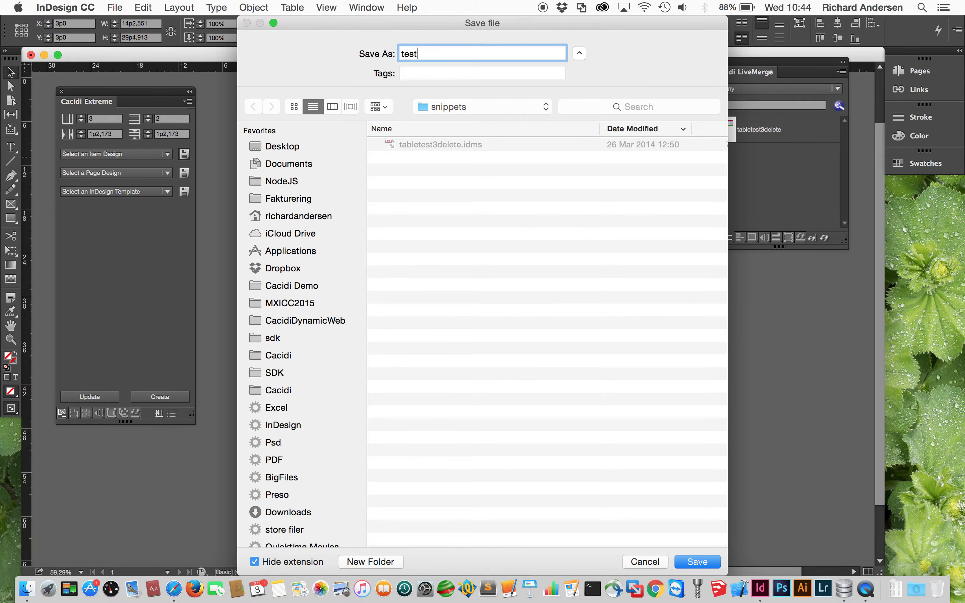
{"action": "key", "text": "Return"}
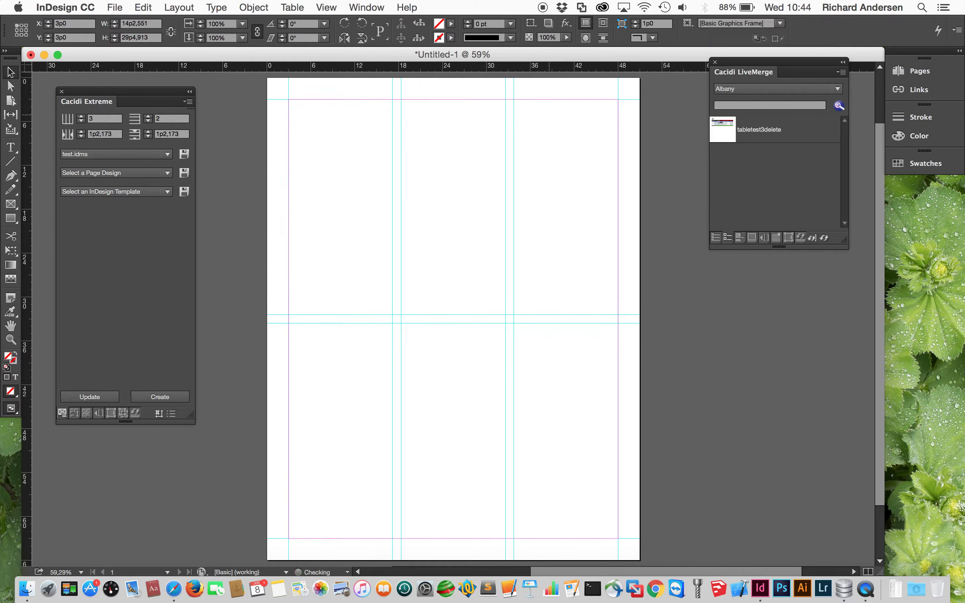
{"action": "left_click", "coordinate": [166, 400]}
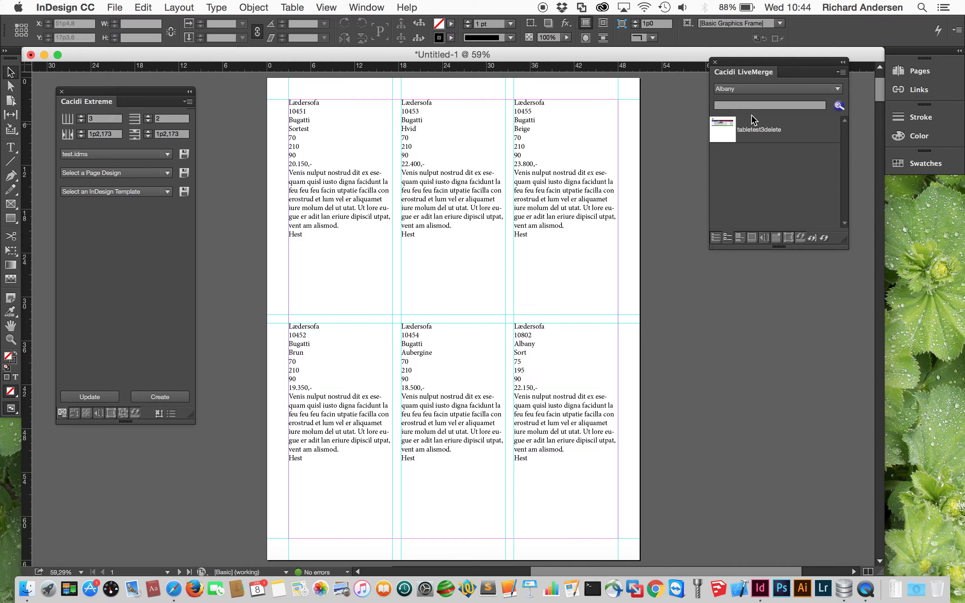
- Set the data connection query to 'alb' and apply the settings
{"action": "left_click", "coordinate": [171, 414]}
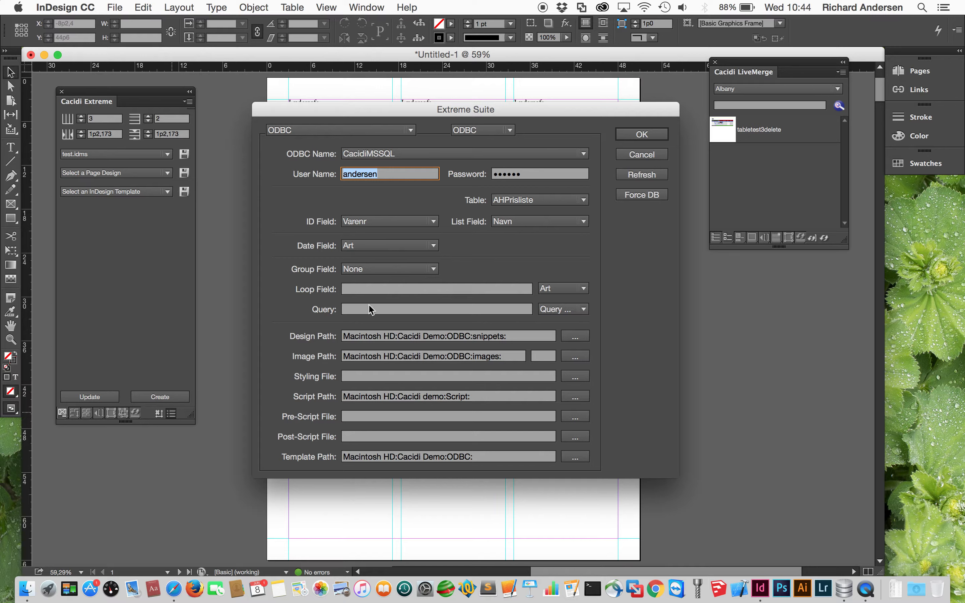
{"action": "left_click", "coordinate": [370, 310]}
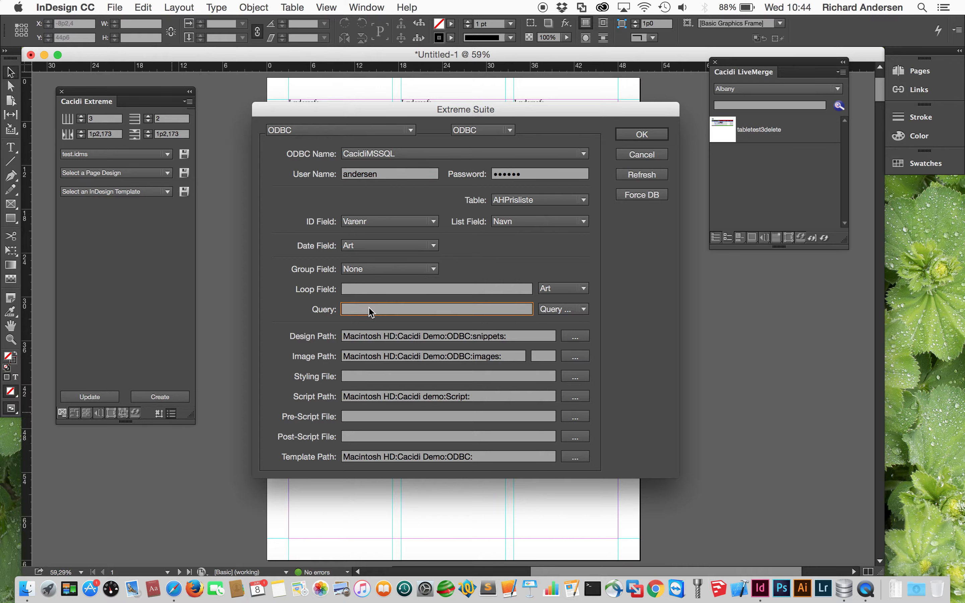
{"action": "type", "text": "alb"}
{"action": "left_click", "coordinate": [657, 138]}
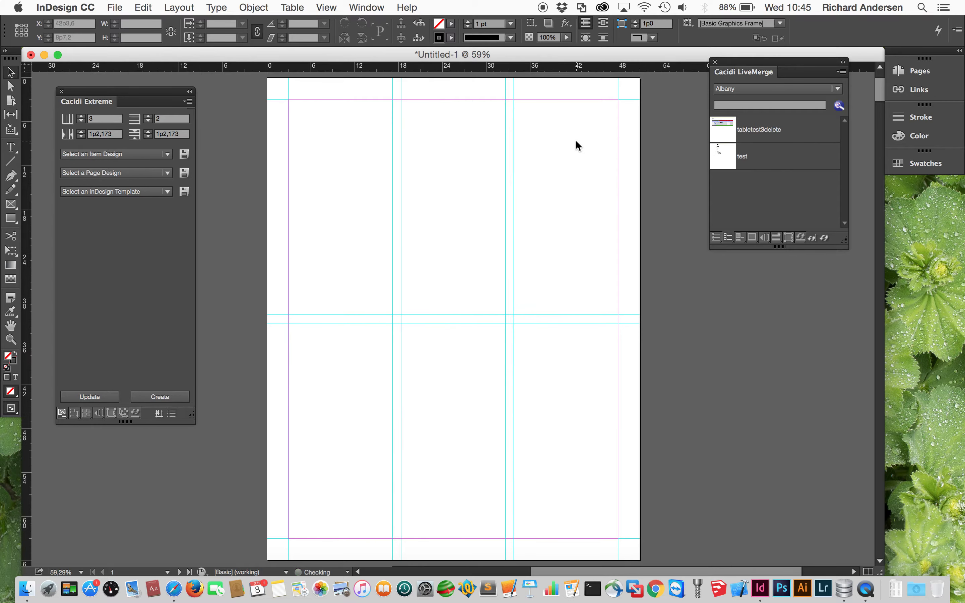
- Generate frames from item design test.idms, giving five Albany records 10802 through 10806
{"action": "left_click", "coordinate": [91, 154]}
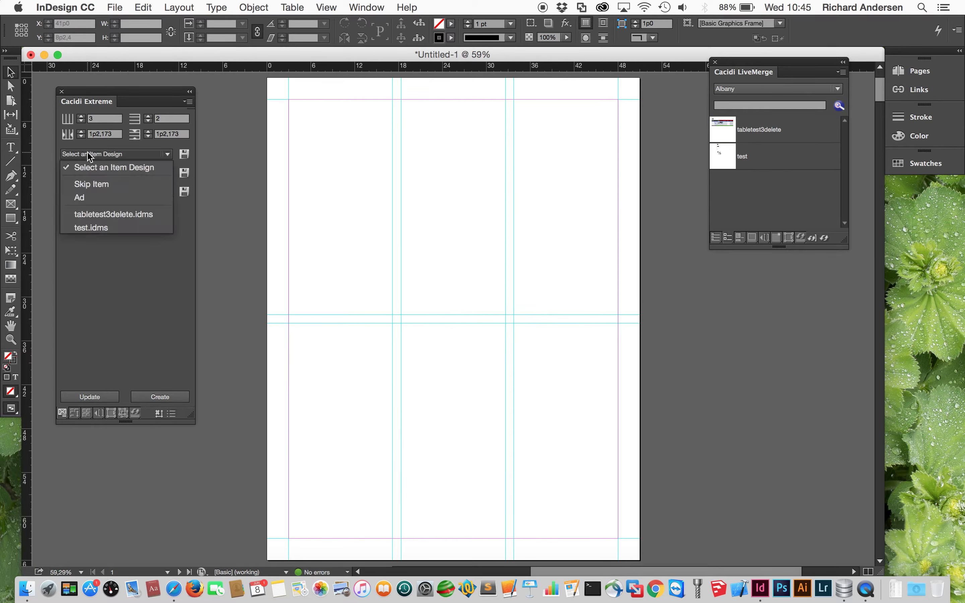
{"action": "left_click", "coordinate": [101, 227]}
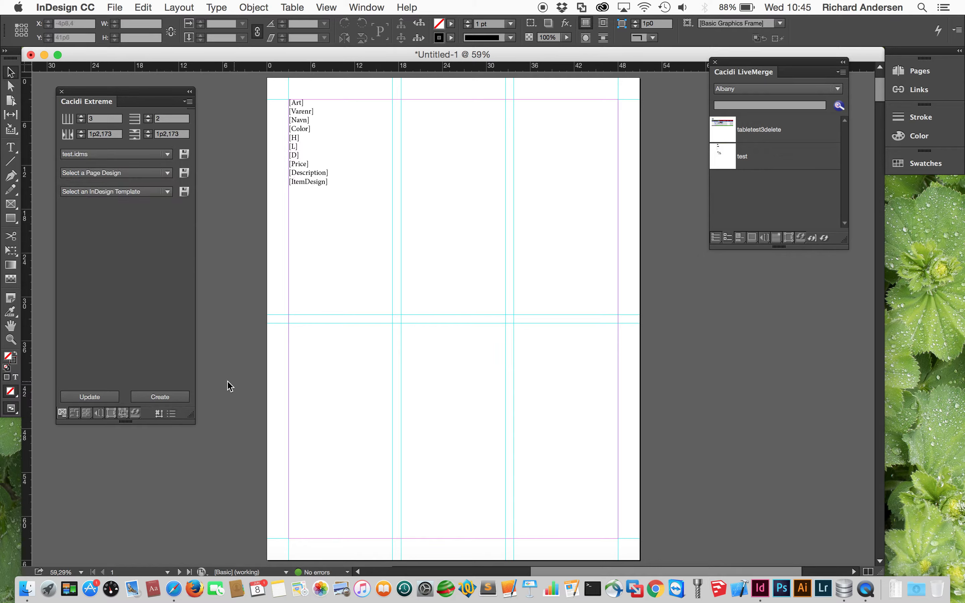
{"action": "left_click", "coordinate": [178, 400]}
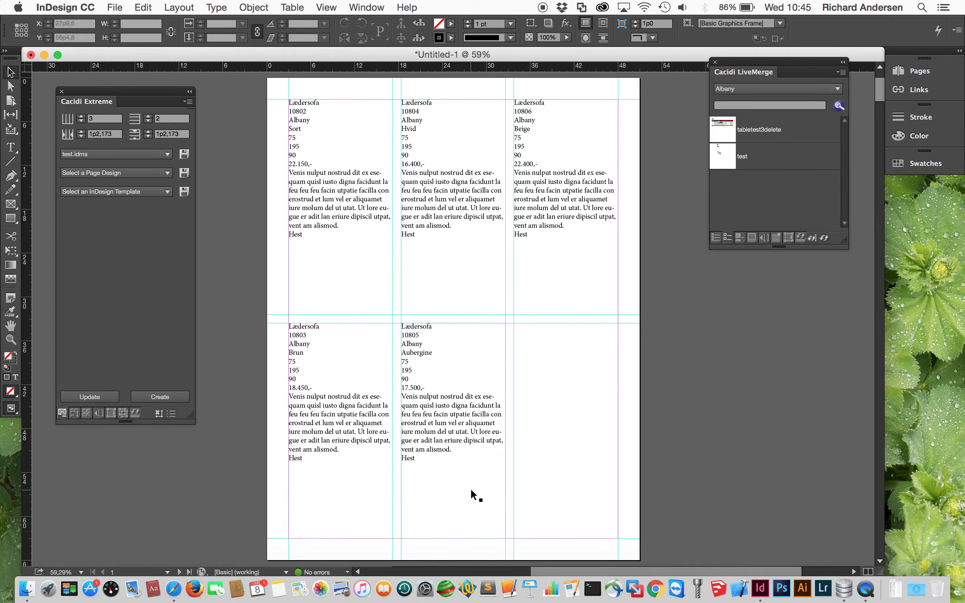
- Try the WHERE query template in the connection settings, then clear the Query field entirely
{"action": "left_click", "coordinate": [172, 413]}
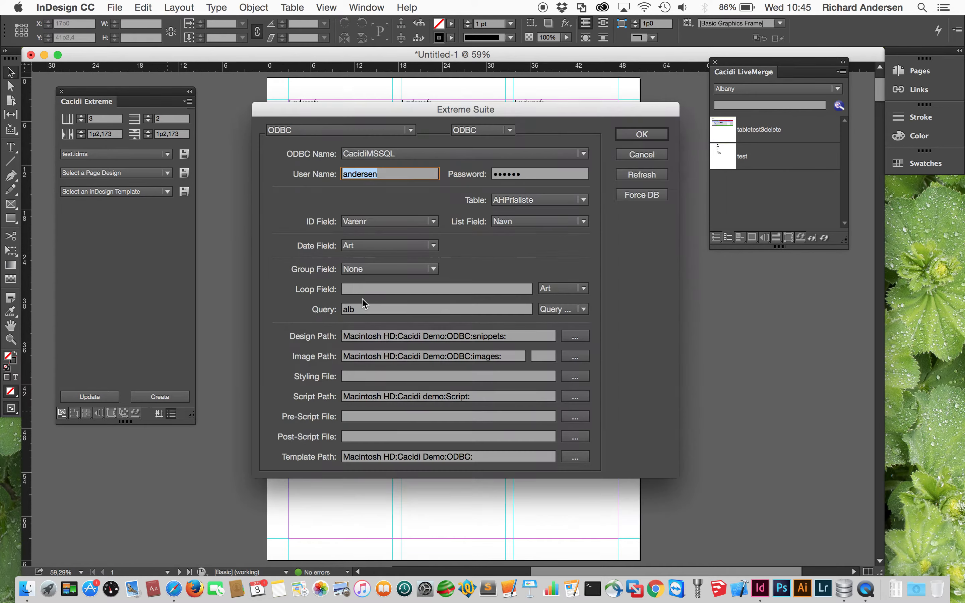
{"action": "left_click", "coordinate": [342, 311]}
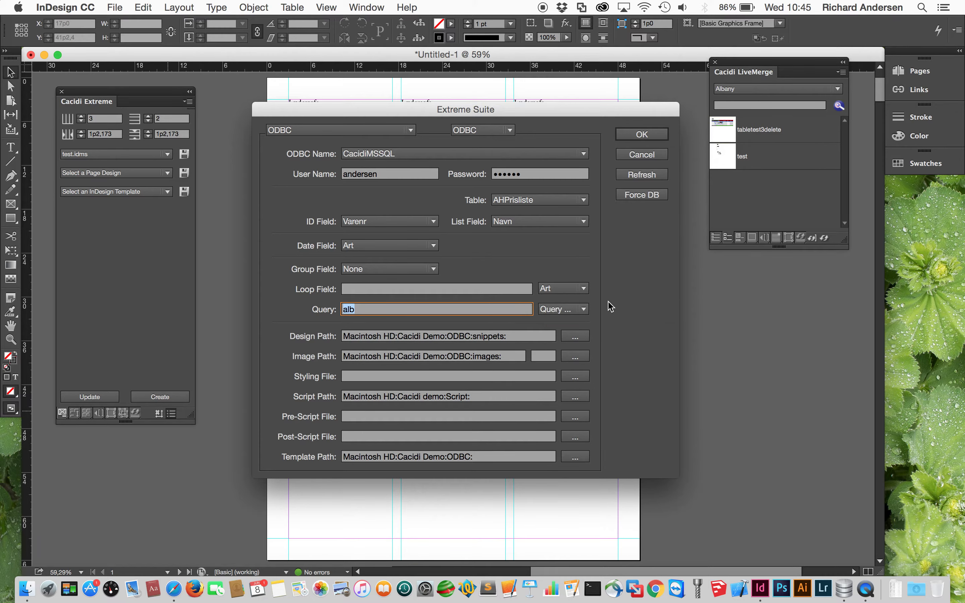
{"action": "left_click", "coordinate": [584, 309]}
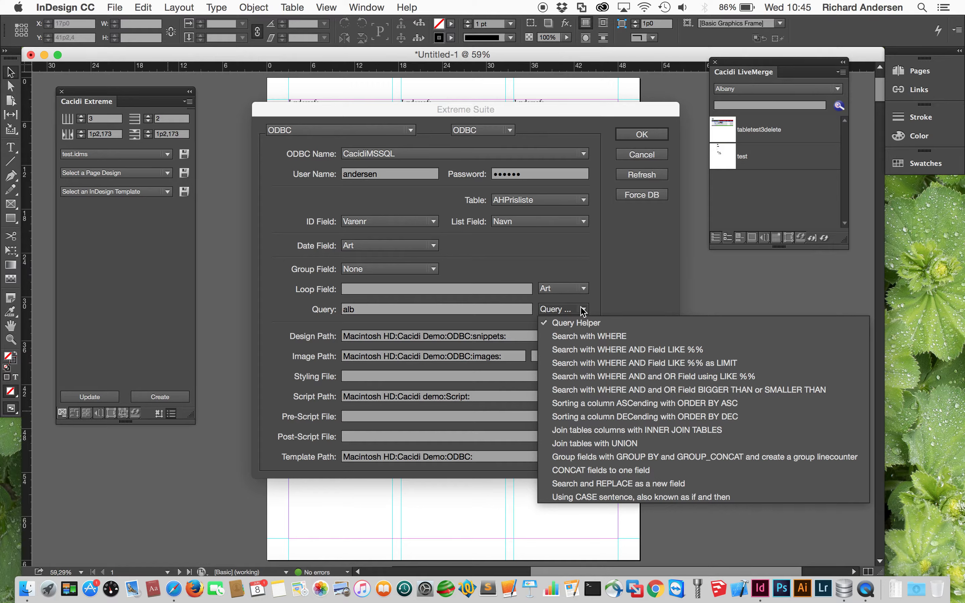
{"action": "left_click", "coordinate": [583, 337]}
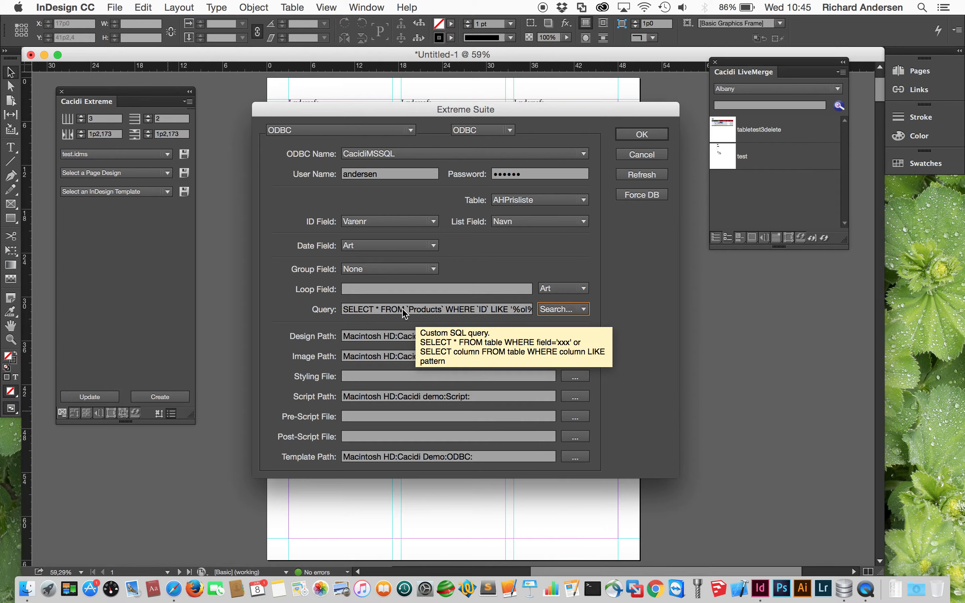
{"action": "double_click", "coordinate": [424, 310]}
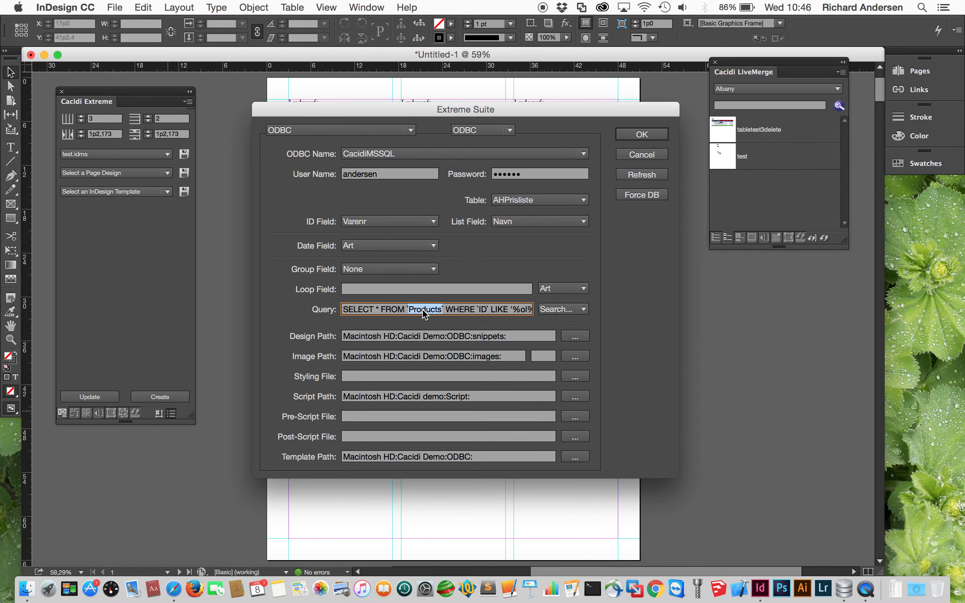
{"action": "type", "text": "AH"}
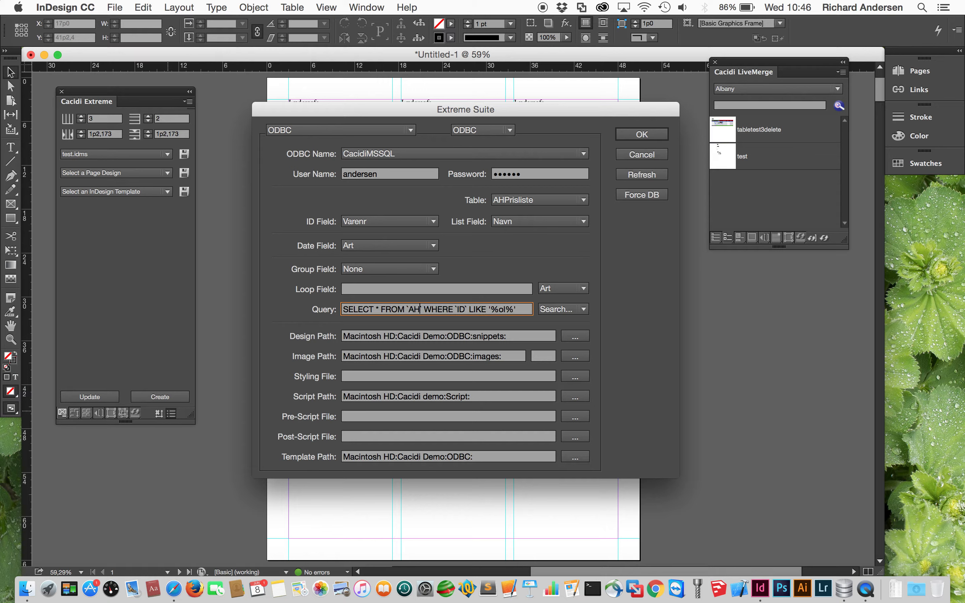
{"action": "triple_click", "coordinate": [443, 310]}
{"action": "key", "text": "BackSpace"}
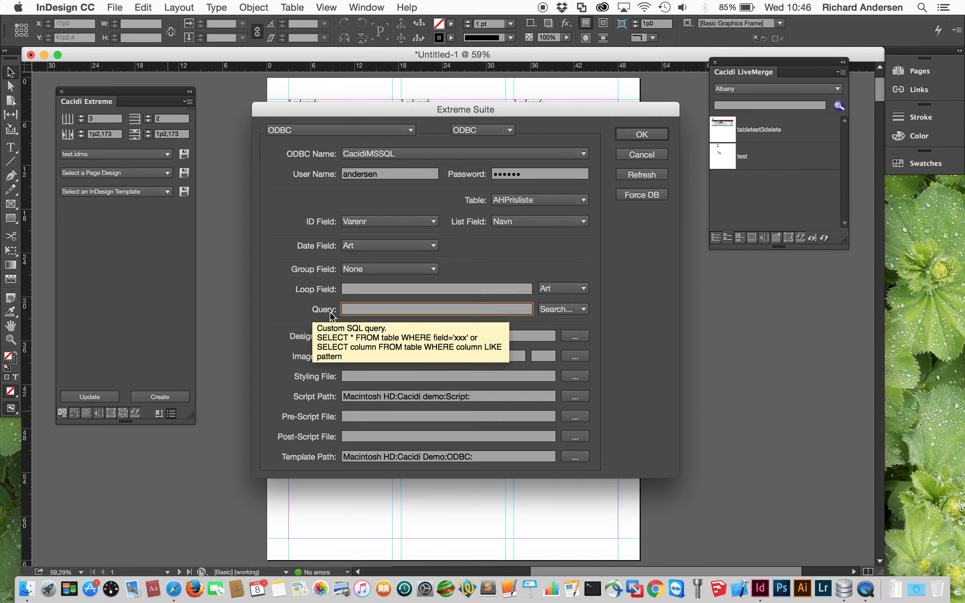
- Keep Group Field on None and apply the connection settings with the blank query
{"action": "left_click", "coordinate": [431, 272]}
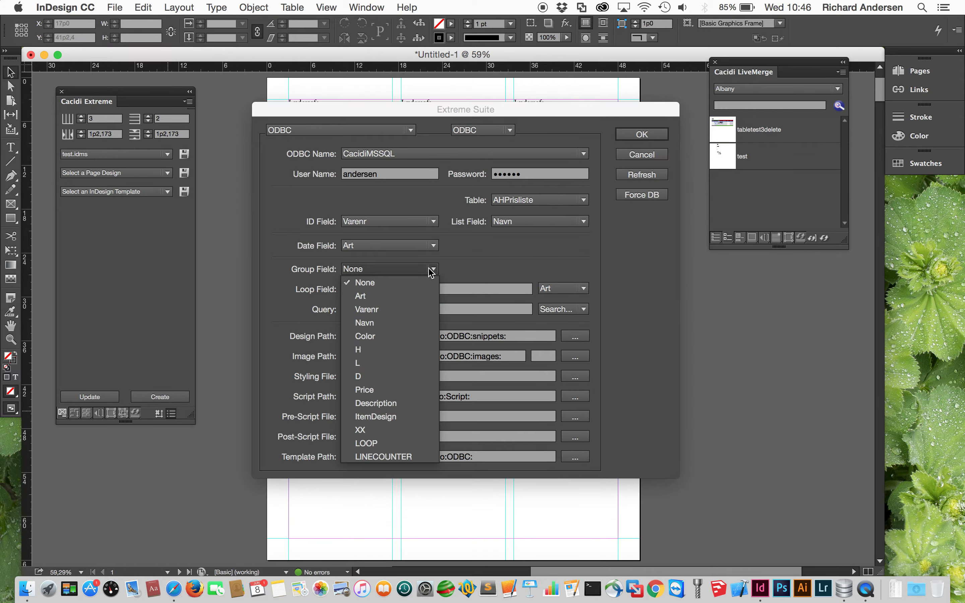
{"action": "left_click", "coordinate": [458, 271]}
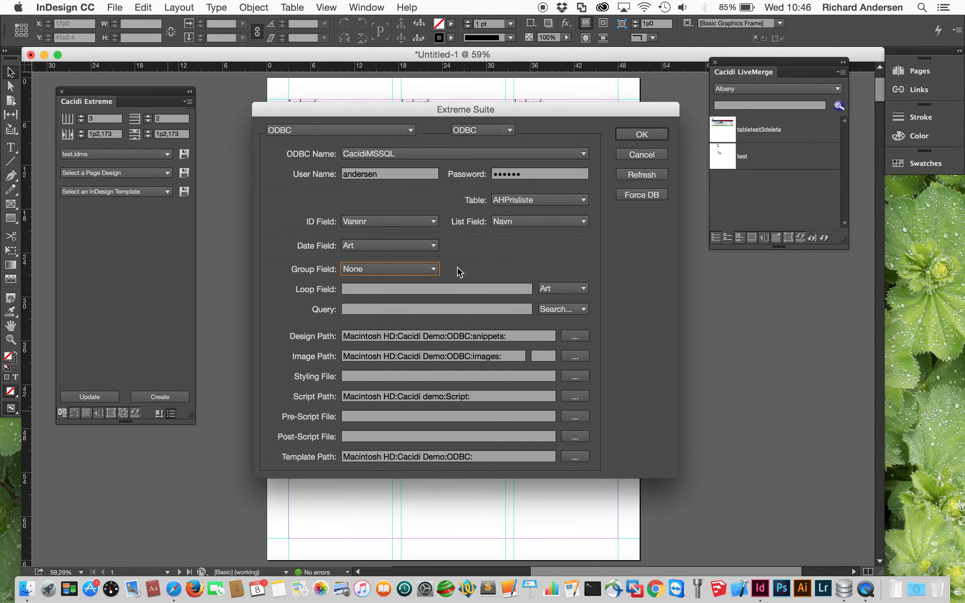
{"action": "left_click", "coordinate": [625, 136]}
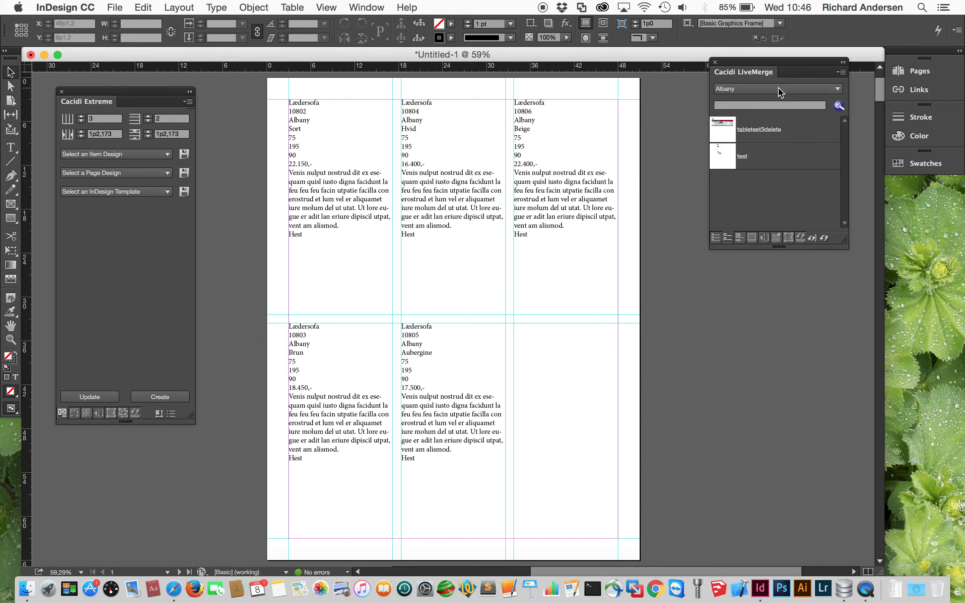
- Check the LiveMerge product list, then select and delete all five Albany frames
{"action": "left_click", "coordinate": [778, 87]}
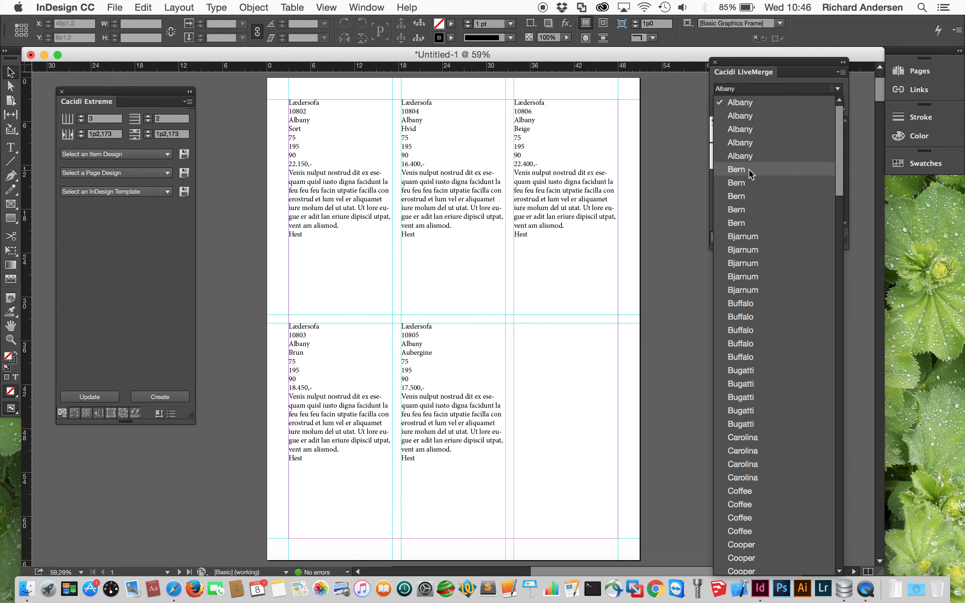
{"action": "left_click", "coordinate": [646, 251]}
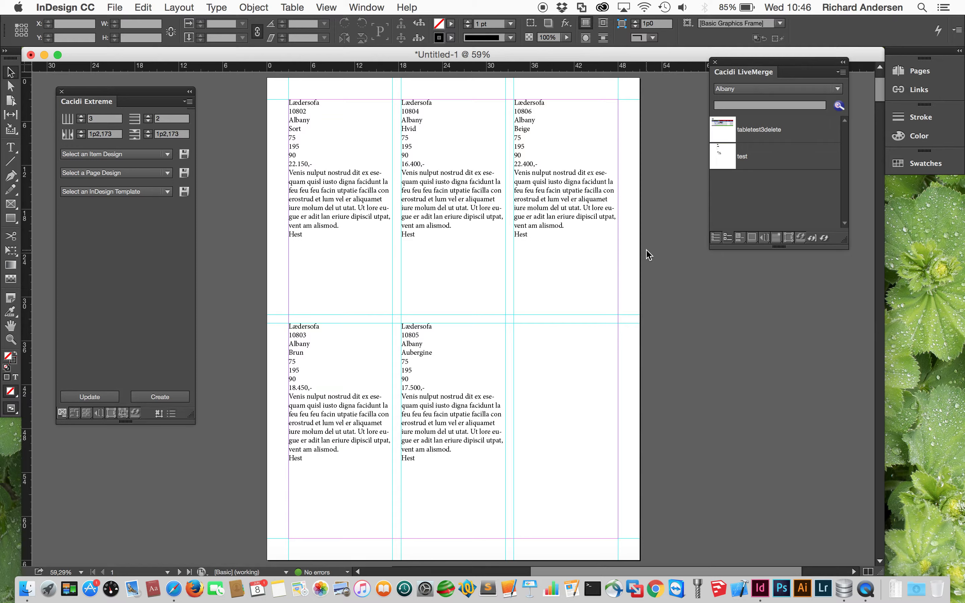
{"action": "key", "text": "super+a"}
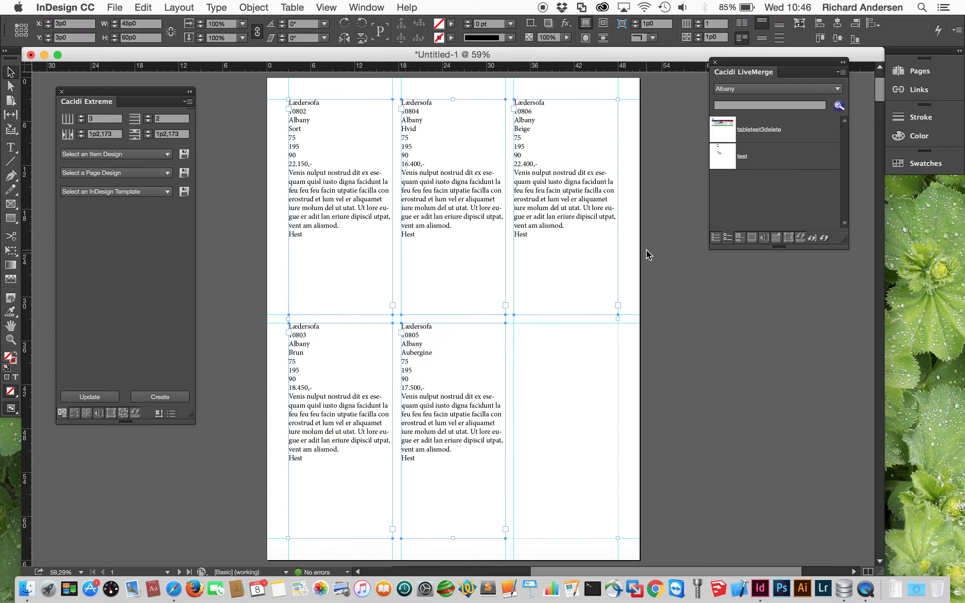
{"action": "key", "text": "Delete"}
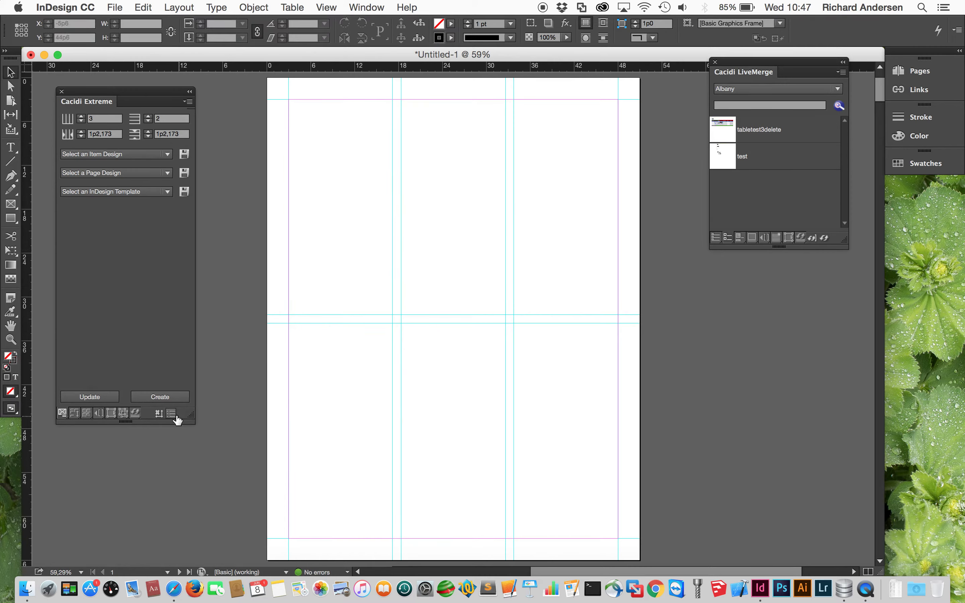
- Set the ODBC connection's Group Field to Navn and apply it
{"action": "left_click", "coordinate": [172, 414]}
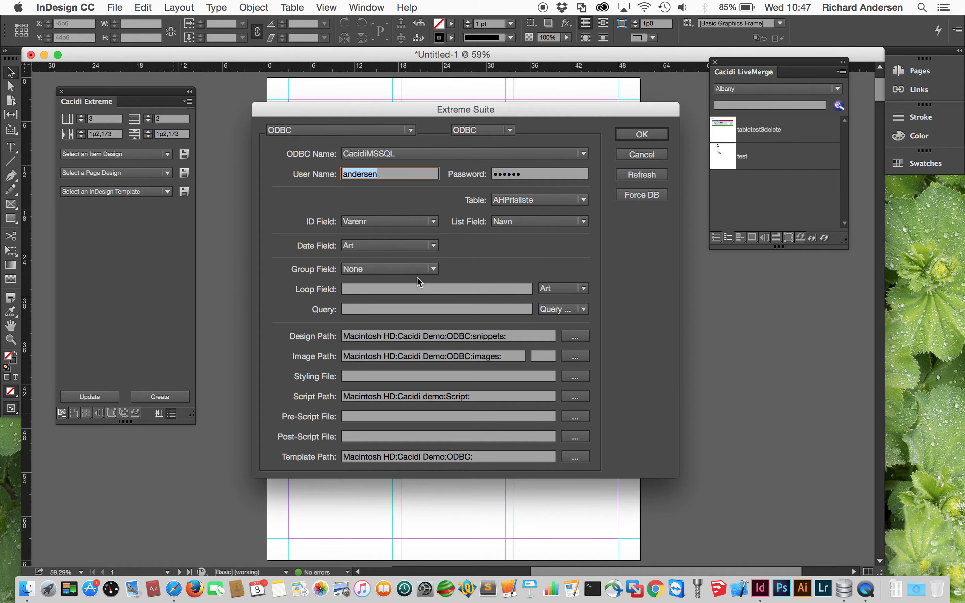
{"action": "left_click", "coordinate": [414, 269]}
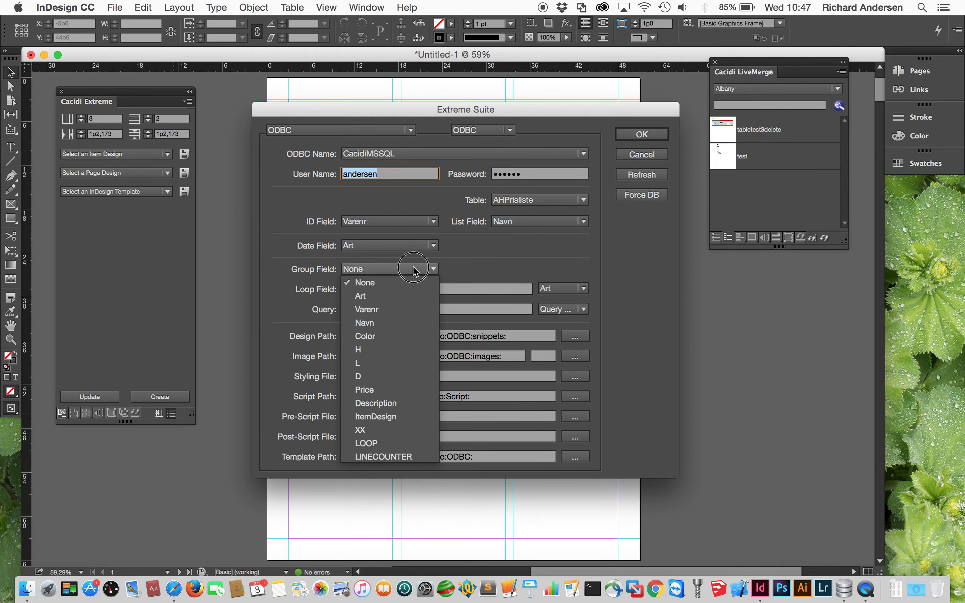
{"action": "left_click", "coordinate": [379, 323]}
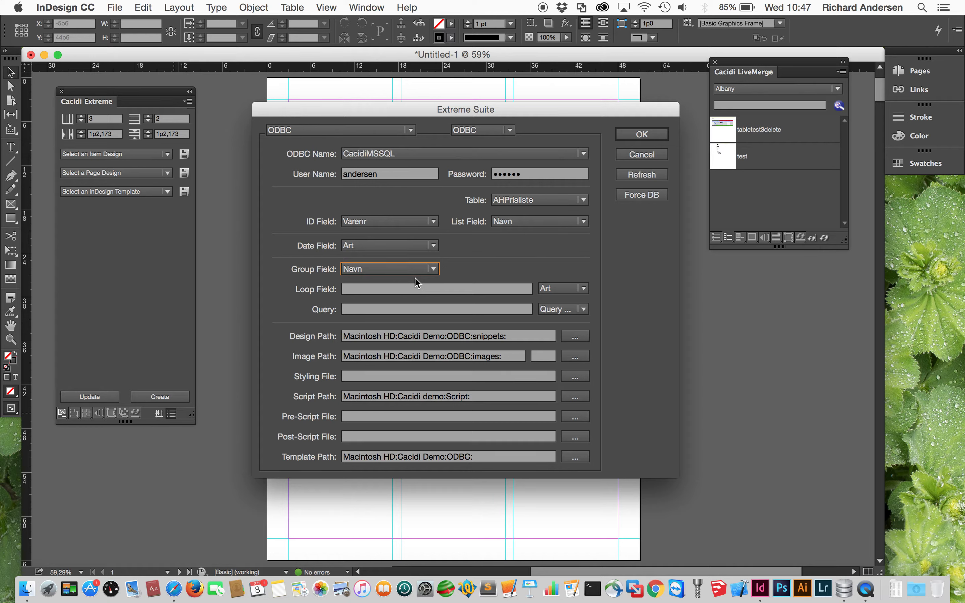
{"action": "left_click", "coordinate": [641, 135]}
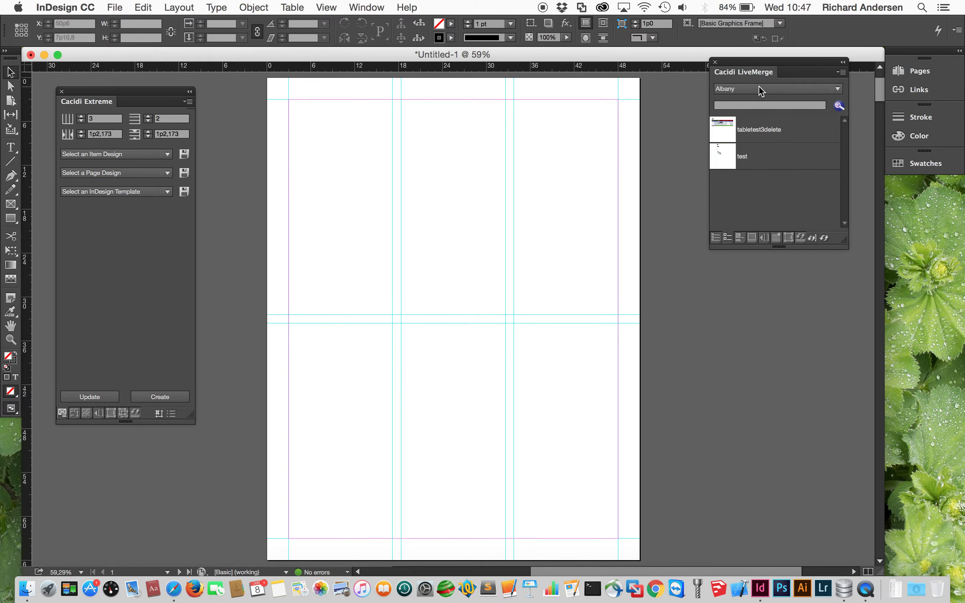
{"action": "left_click", "coordinate": [760, 90]}
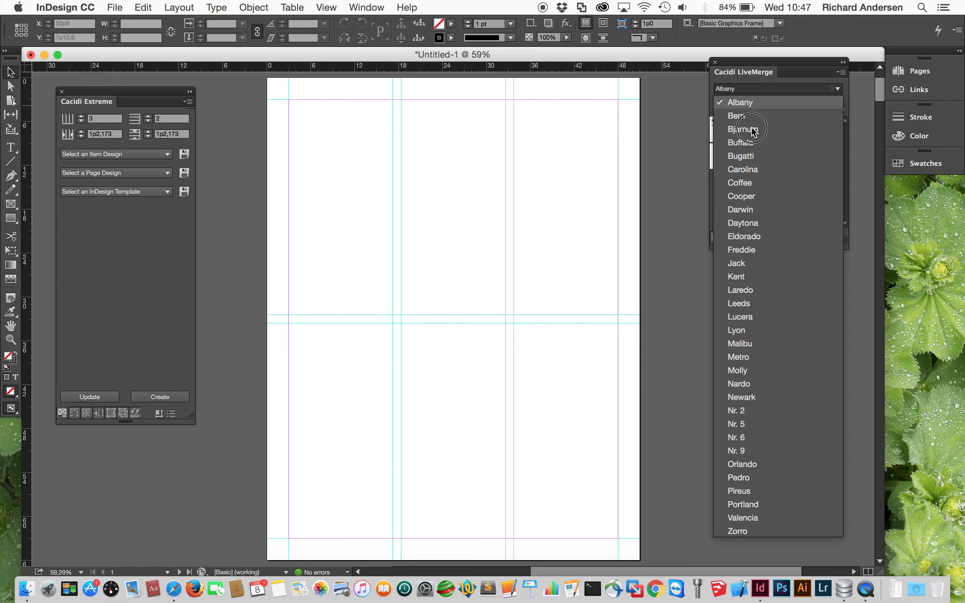
- Close the product group list after checking the names, and reopen the ODBC connection settings
{"action": "left_click", "coordinate": [603, 157]}
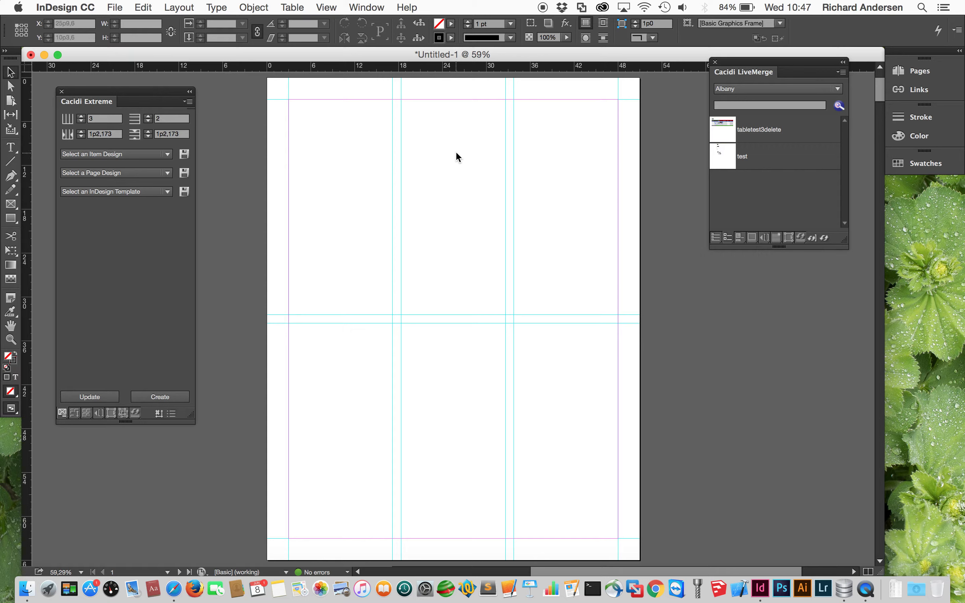
{"action": "left_click", "coordinate": [172, 415]}
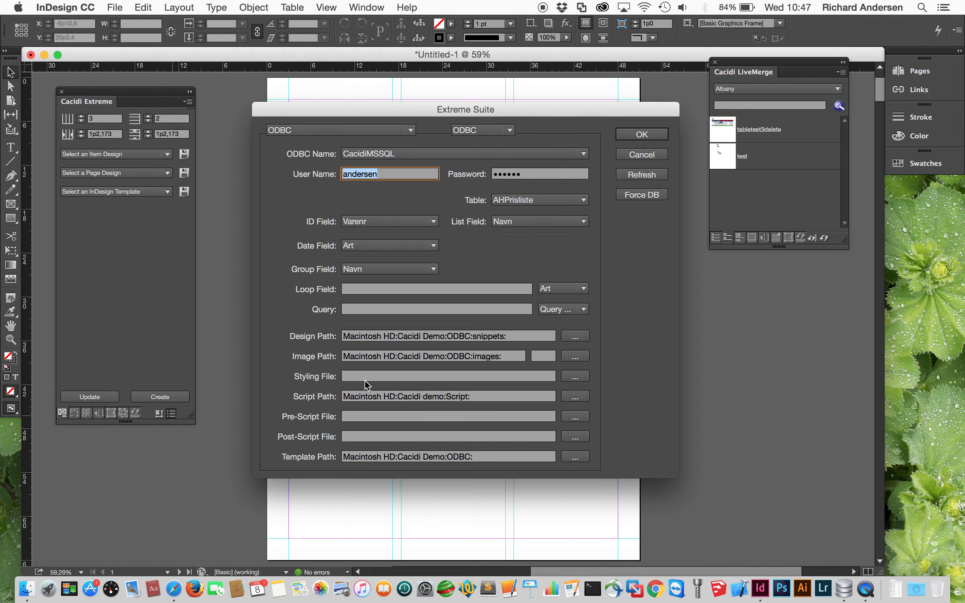
- Add Varenr, Navn, Color and H to the tab-separated Loop Field
{"action": "left_click", "coordinate": [578, 288]}
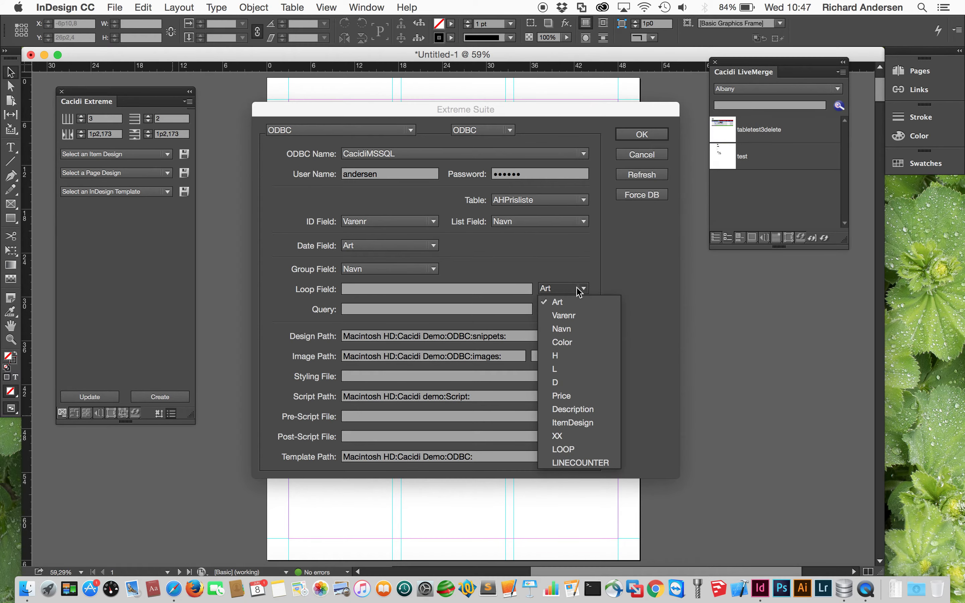
{"action": "left_click", "coordinate": [578, 316]}
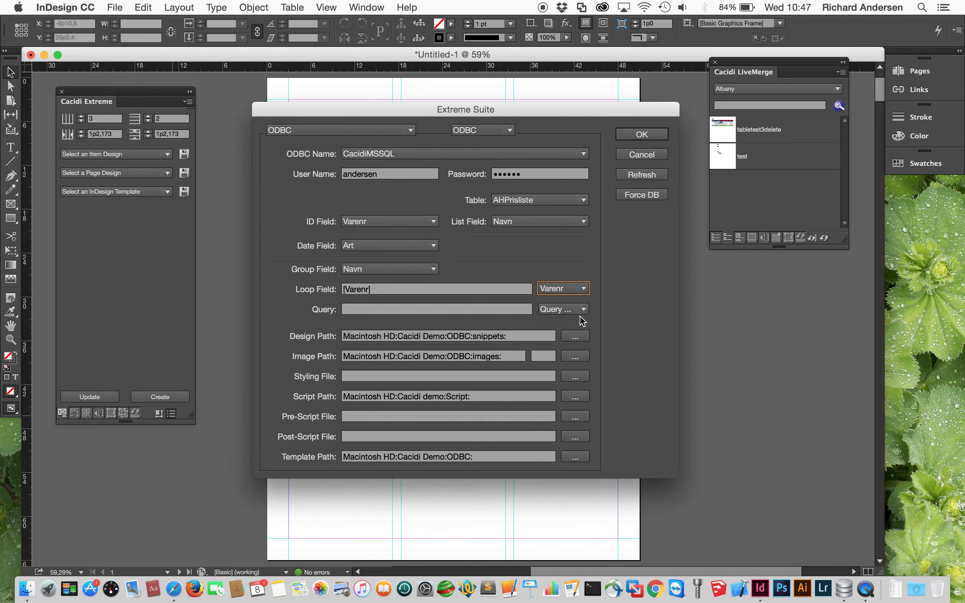
{"action": "left_click", "coordinate": [584, 288]}
{"action": "left_click", "coordinate": [568, 329]}
{"action": "left_click", "coordinate": [582, 288]}
{"action": "left_click", "coordinate": [580, 338]}
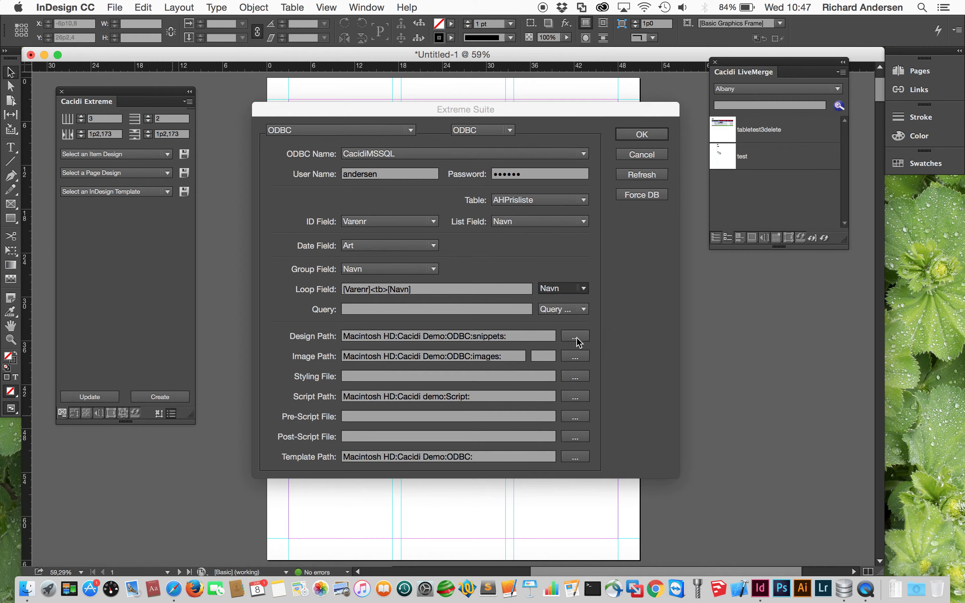
{"action": "left_click", "coordinate": [583, 288]}
{"action": "left_click", "coordinate": [566, 356]}
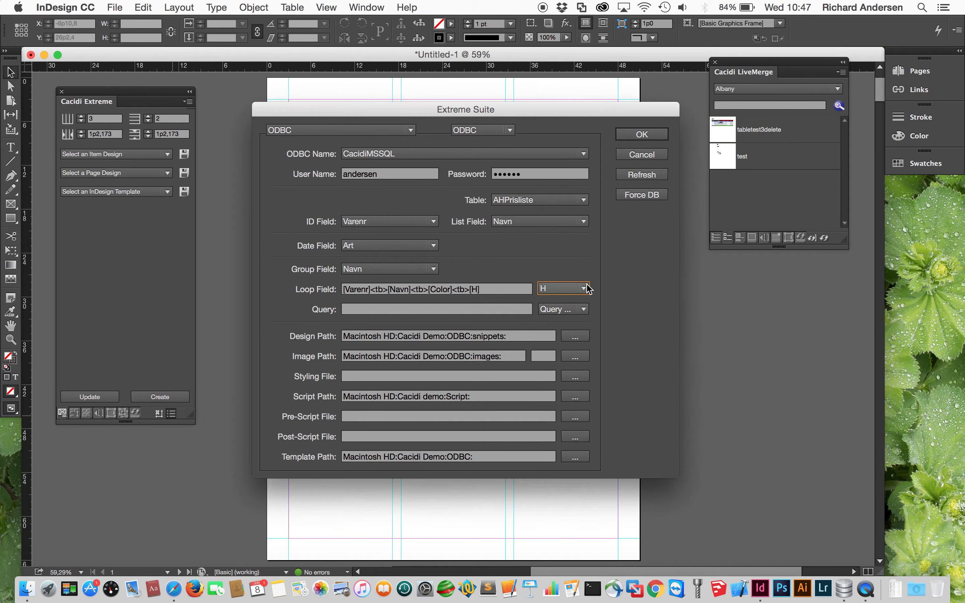
- Add L, D and Price to the Loop Field and apply the settings
{"action": "left_click", "coordinate": [583, 289]}
{"action": "left_click", "coordinate": [569, 371]}
{"action": "left_click", "coordinate": [583, 289]}
{"action": "left_click", "coordinate": [574, 382]}
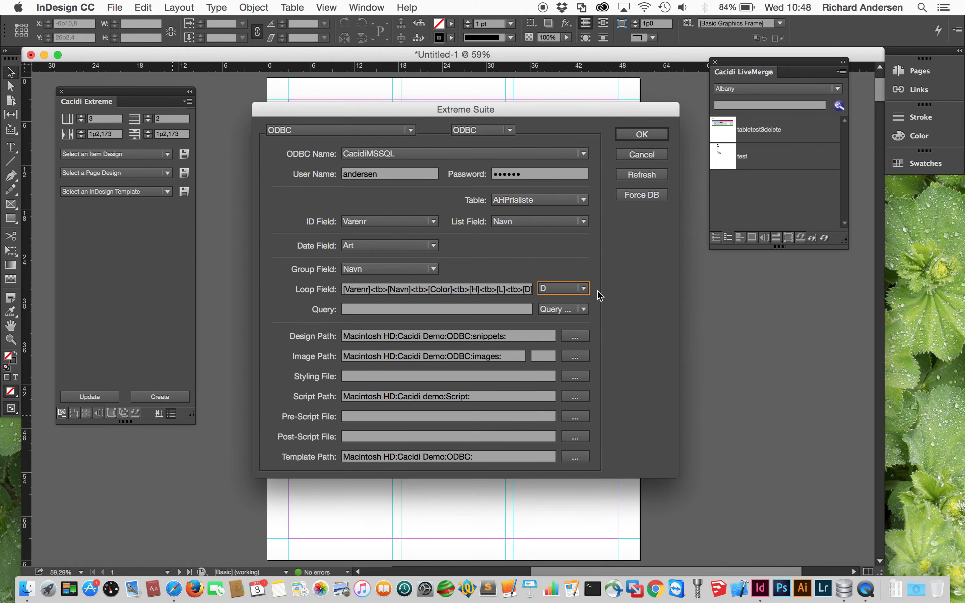
{"action": "left_click", "coordinate": [584, 289]}
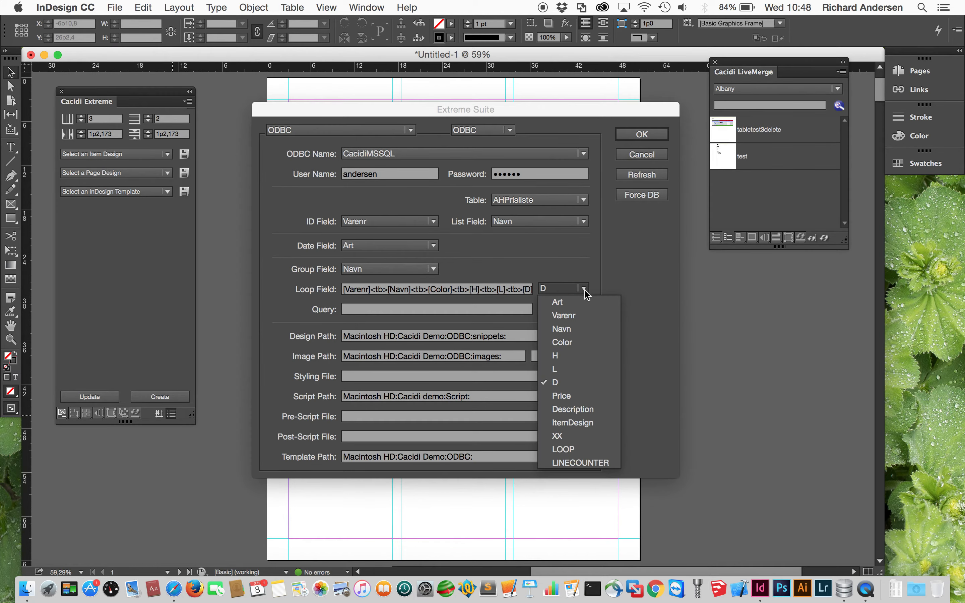
{"action": "left_click", "coordinate": [575, 397]}
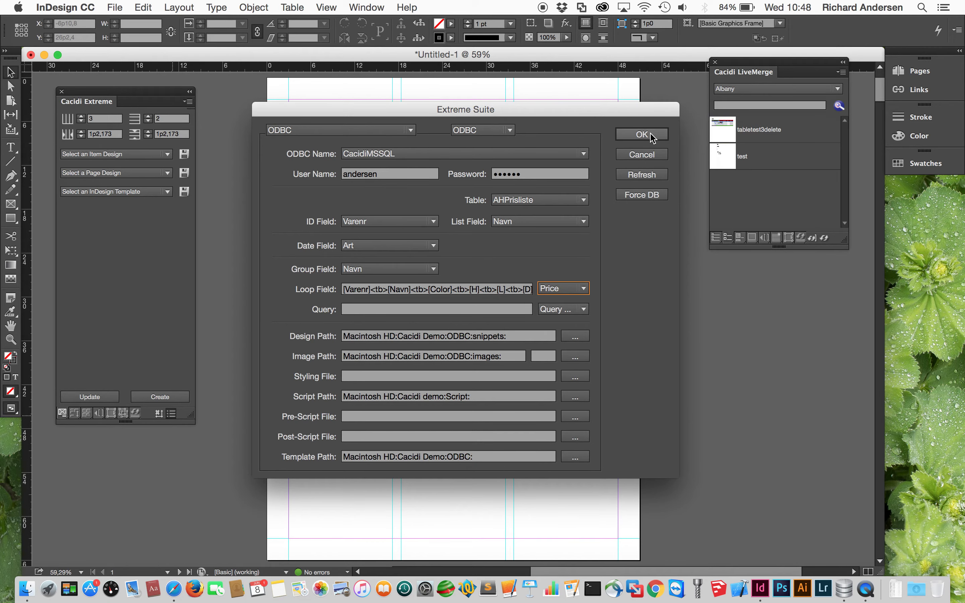
{"action": "left_click", "coordinate": [642, 134]}
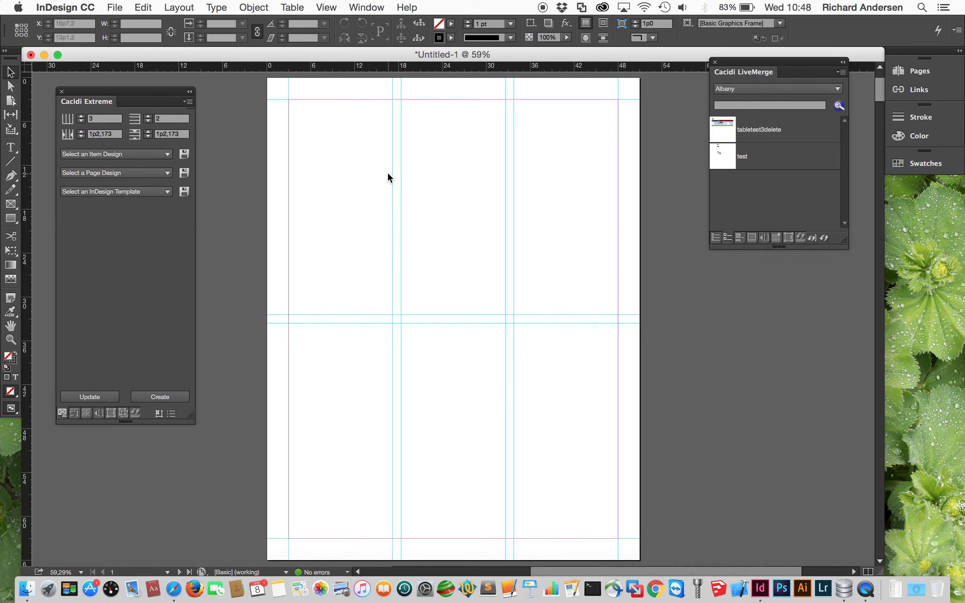
- Place the test.idms design and delete its fields from [H] through [ItemDesign]
{"action": "left_click", "coordinate": [134, 161]}
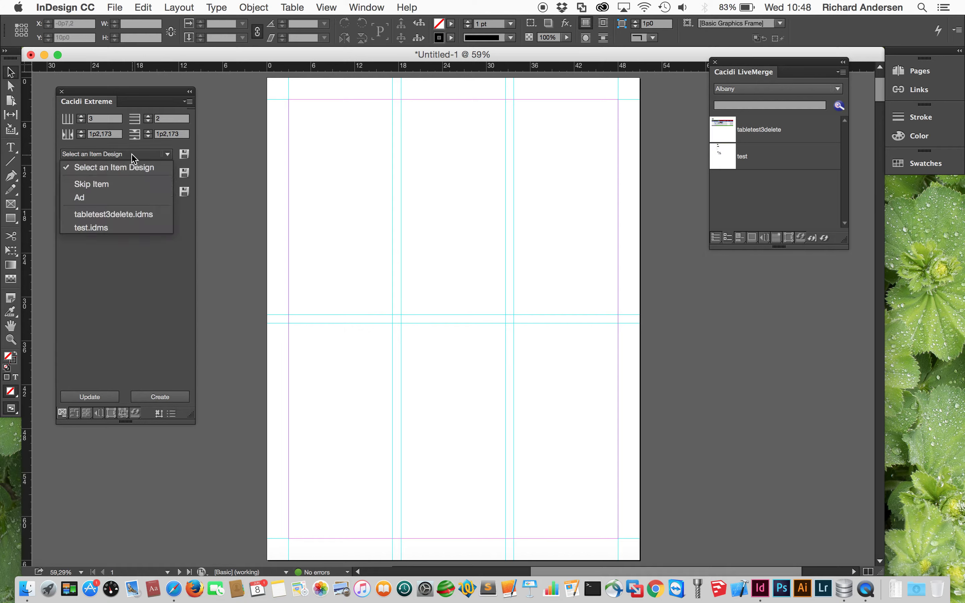
{"action": "left_click", "coordinate": [122, 222]}
{"action": "double_click", "coordinate": [377, 199]}
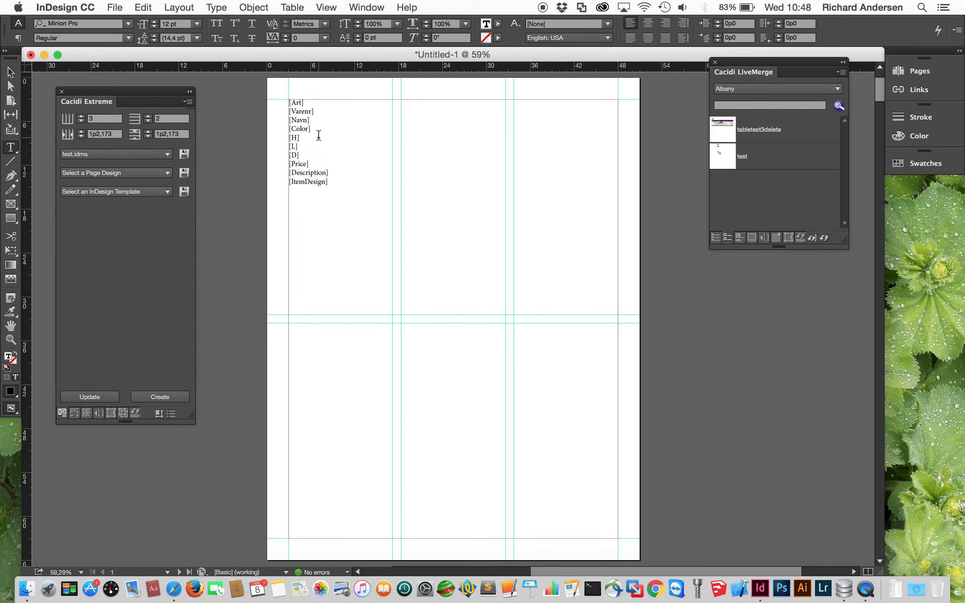
{"action": "left_click_drag", "start_coordinate": [326, 155], "coordinate": [343, 226]}
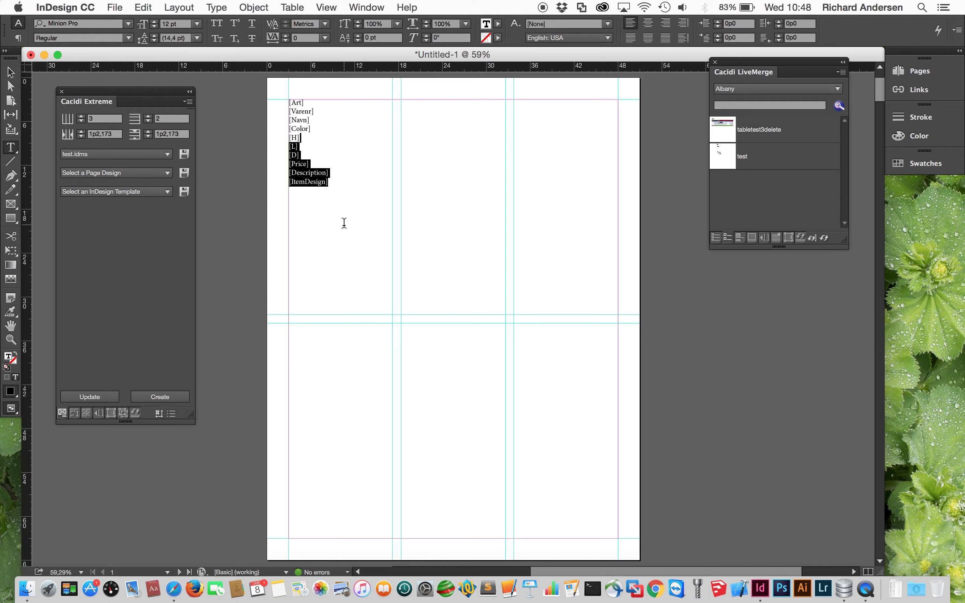
{"action": "key", "text": "BackSpace"}
{"action": "key", "text": "BackSpace"}
{"action": "key", "text": "BackSpace"}
{"action": "key", "text": "BackSpace"}
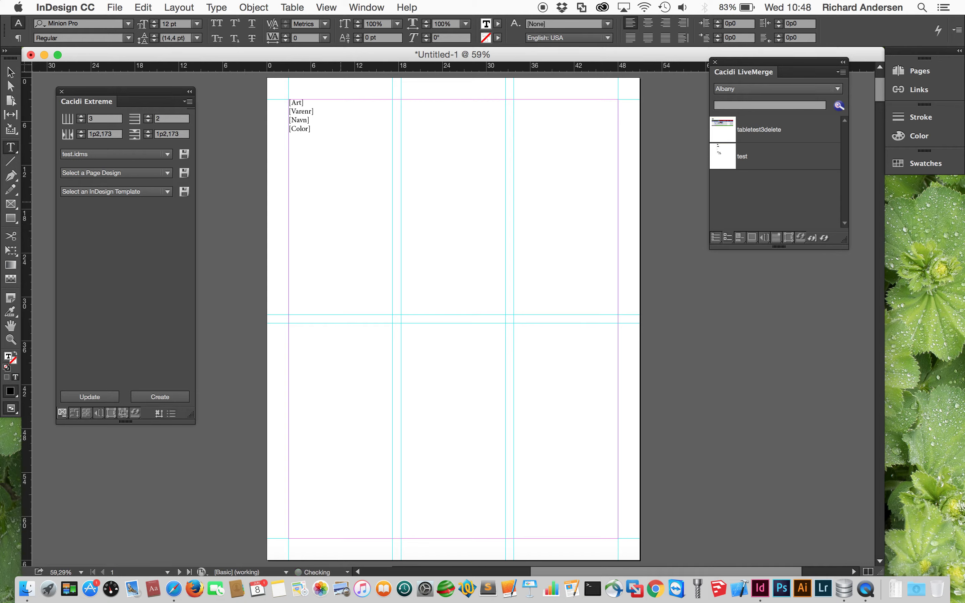
{"action": "key", "text": "BackSpace"}
{"action": "key", "text": "BackSpace"}
{"action": "key", "text": "BackSpace"}
{"action": "key", "text": "BackSpace"}
{"action": "key", "text": "BackSpace"}
{"action": "key", "text": "BackSpace"}
{"action": "key", "text": "BackSpace"}
{"action": "key", "text": "BackSpace"}
{"action": "key", "text": "BackSpace"}
- Add a dashed line (-------) above [LOOP] and widen the frame to 22p6
{"action": "left_click", "coordinate": [98, 414]}
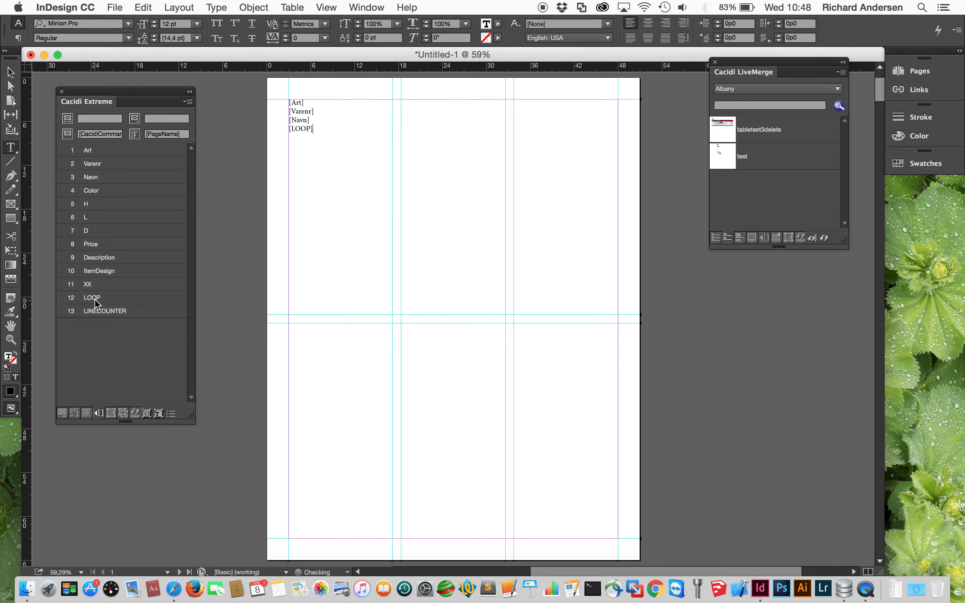
{"action": "left_click", "coordinate": [11, 72]}
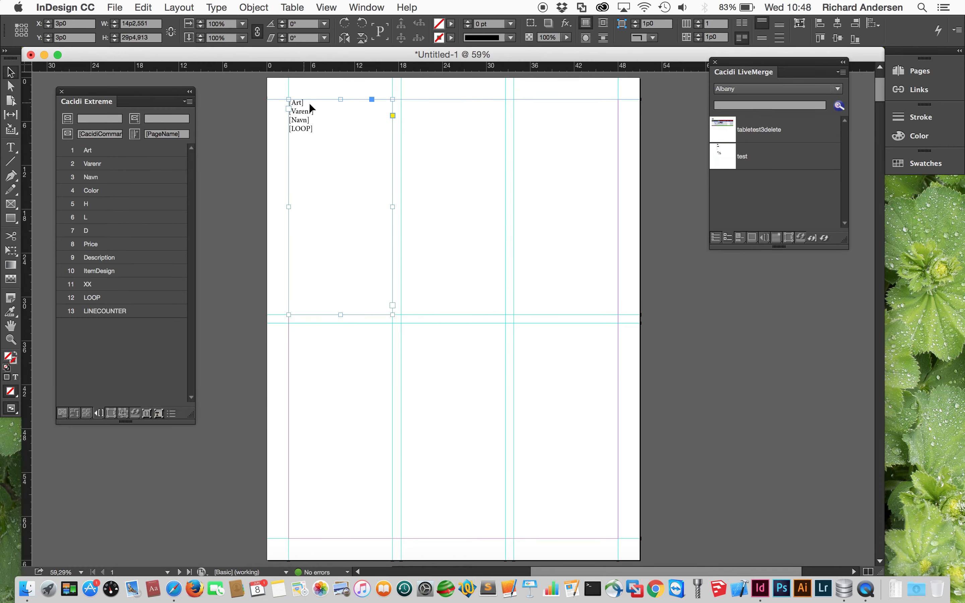
{"action": "double_click", "coordinate": [317, 116]}
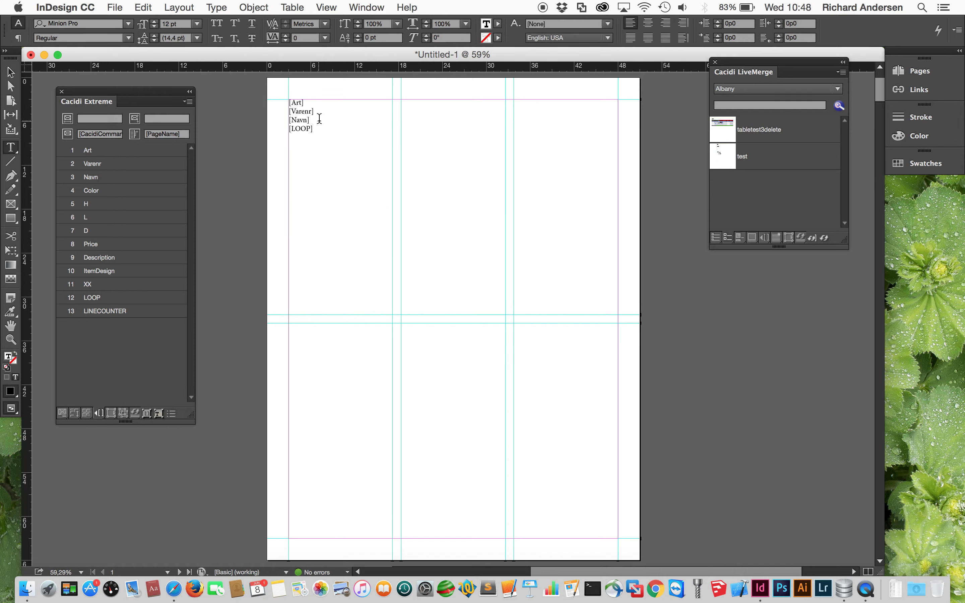
{"action": "key", "text": "Return"}
{"action": "type", "text": "-------"}
{"action": "left_click", "coordinate": [11, 72]}
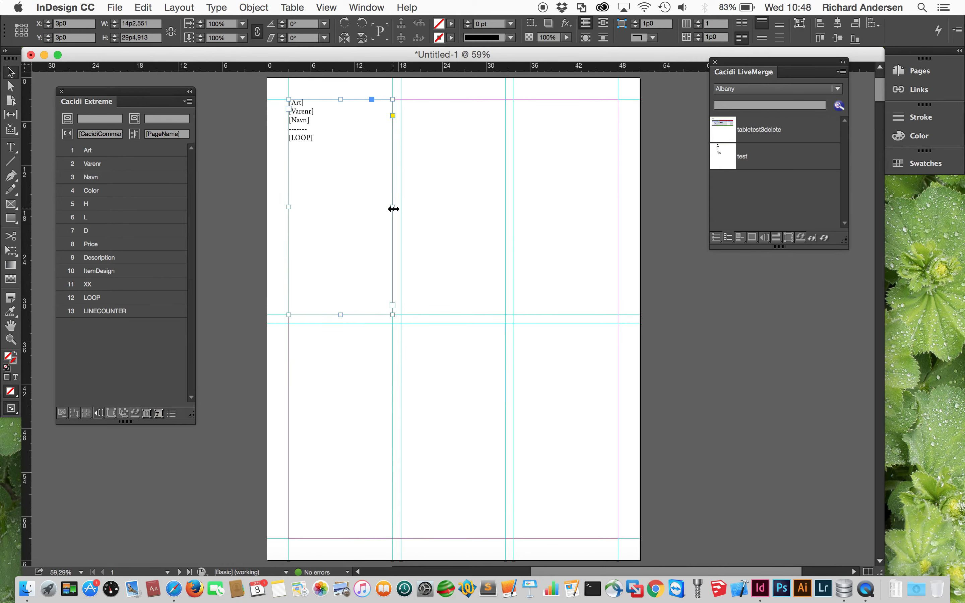
{"action": "left_click_drag", "start_coordinate": [393, 208], "coordinate": [453, 209]}
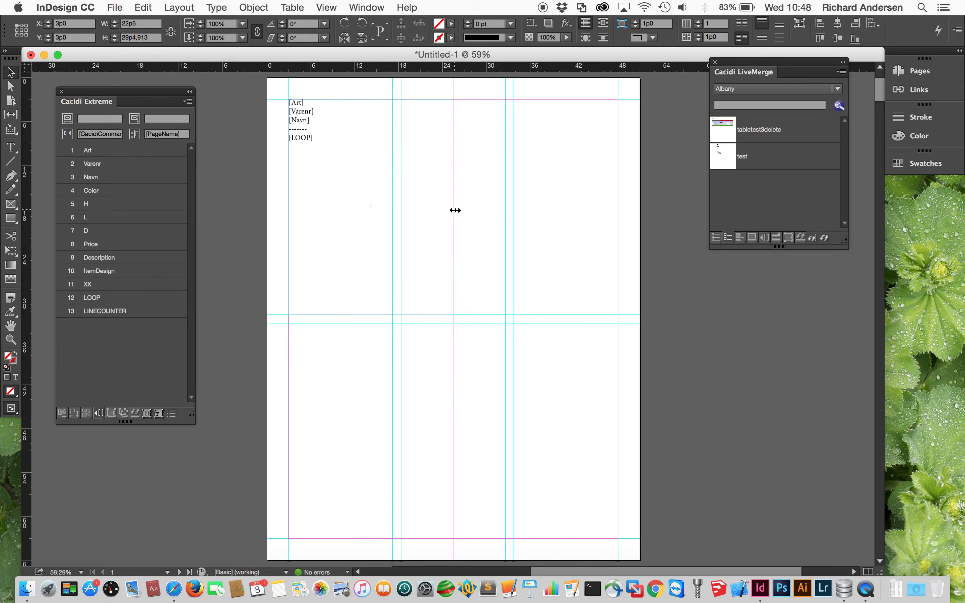
- Change the catalog grid from 3 to 2 columns
{"action": "left_click", "coordinate": [66, 410]}
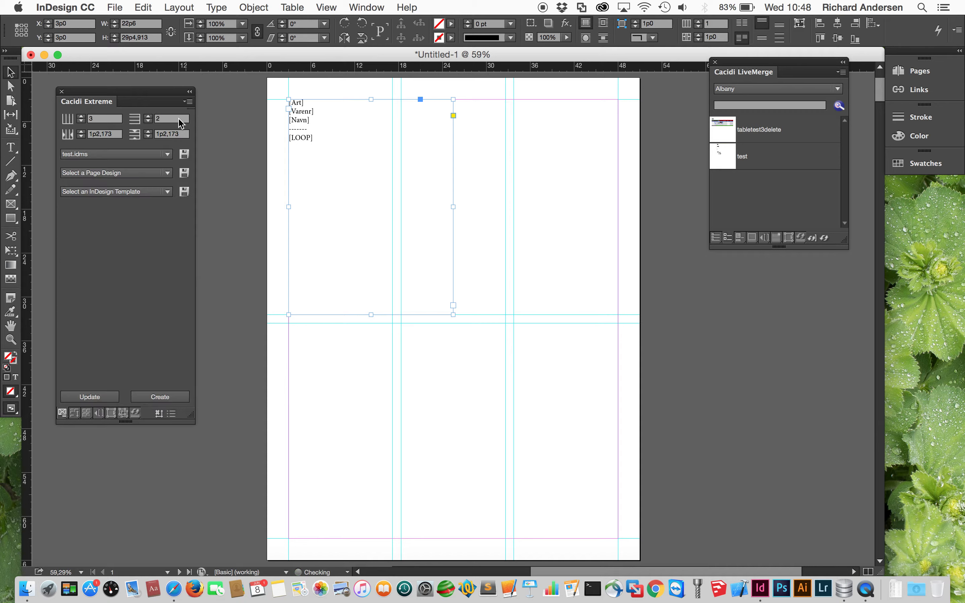
{"action": "left_click", "coordinate": [156, 119]}
{"action": "left_click", "coordinate": [104, 118]}
{"action": "type", "text": "2"}
{"action": "key", "text": "Tab"}
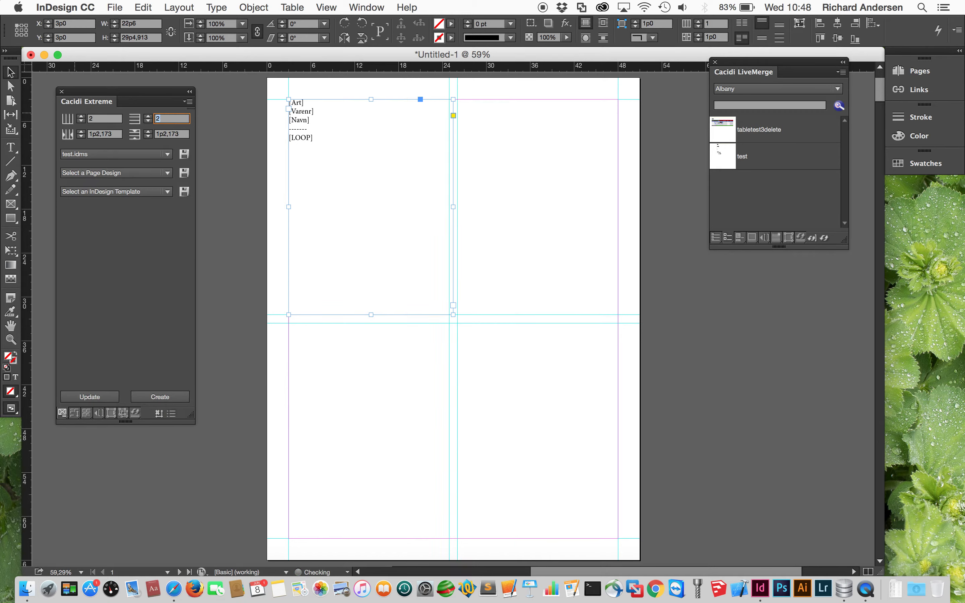
- Save the frame over the existing test.idms item design, then delete it from the page
{"action": "left_click", "coordinate": [184, 154]}
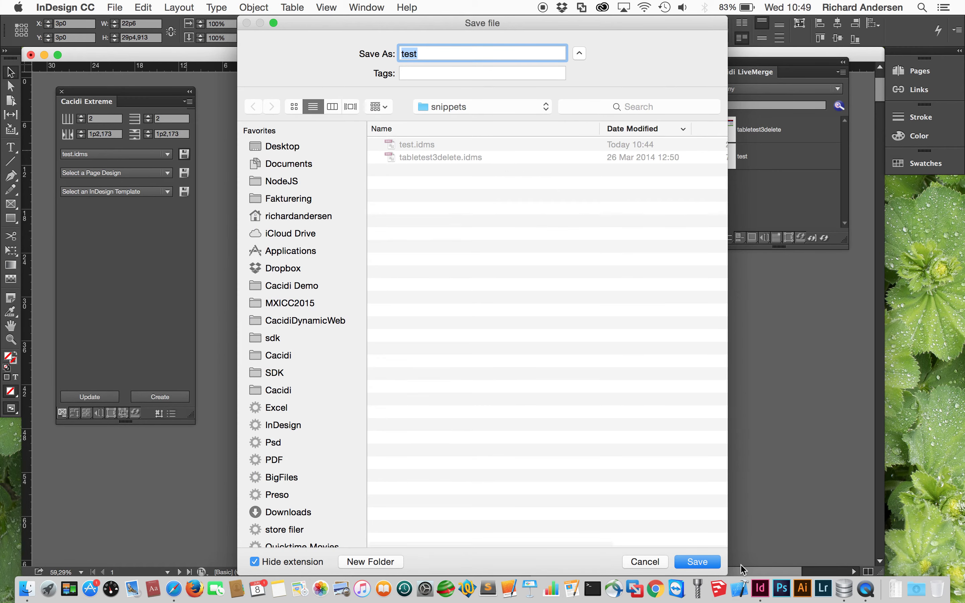
{"action": "left_click", "coordinate": [704, 561]}
{"action": "left_click", "coordinate": [589, 108]}
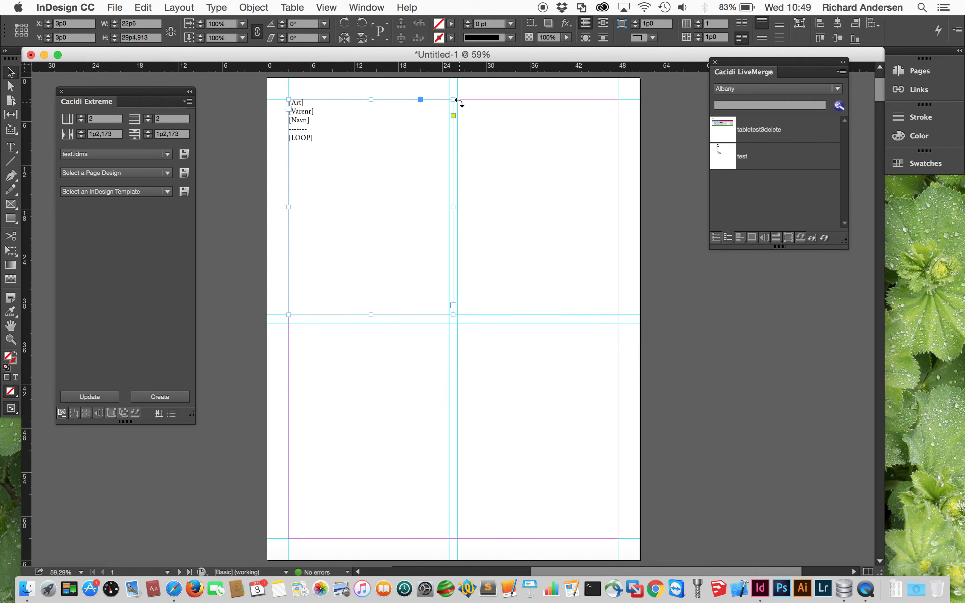
{"action": "key", "text": "Delete"}
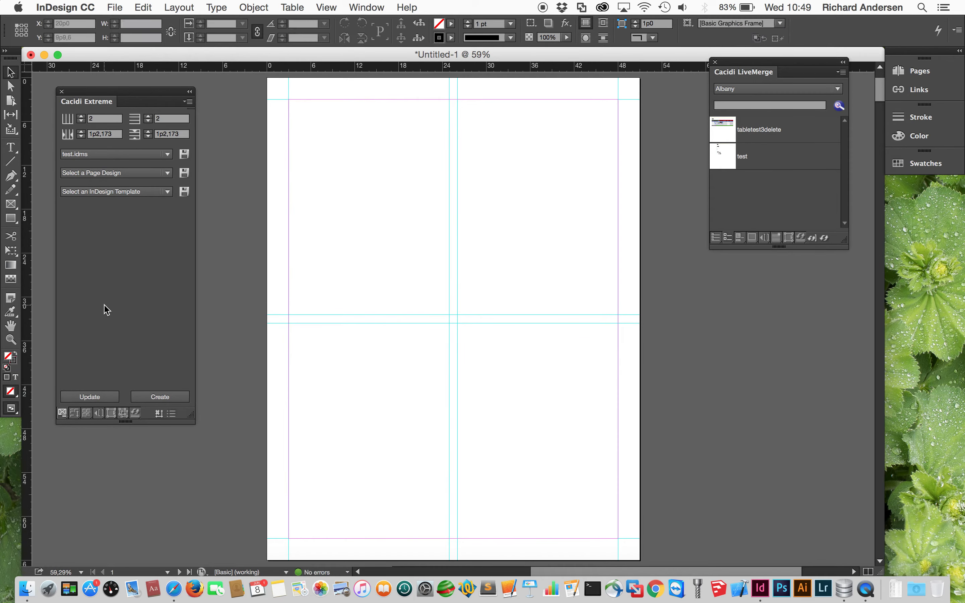
{"action": "left_click", "coordinate": [167, 398]}
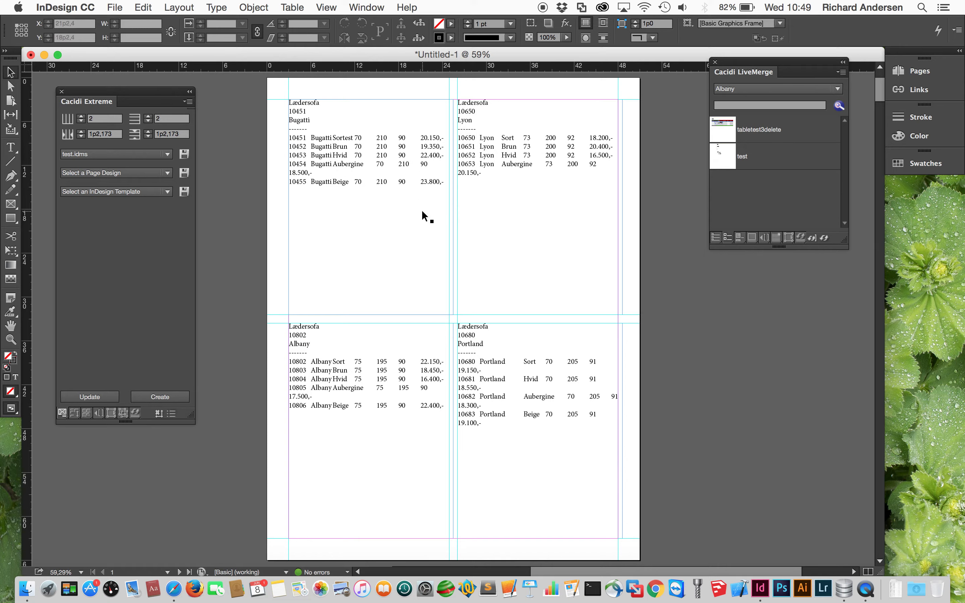
{"action": "left_click", "coordinate": [357, 136]}
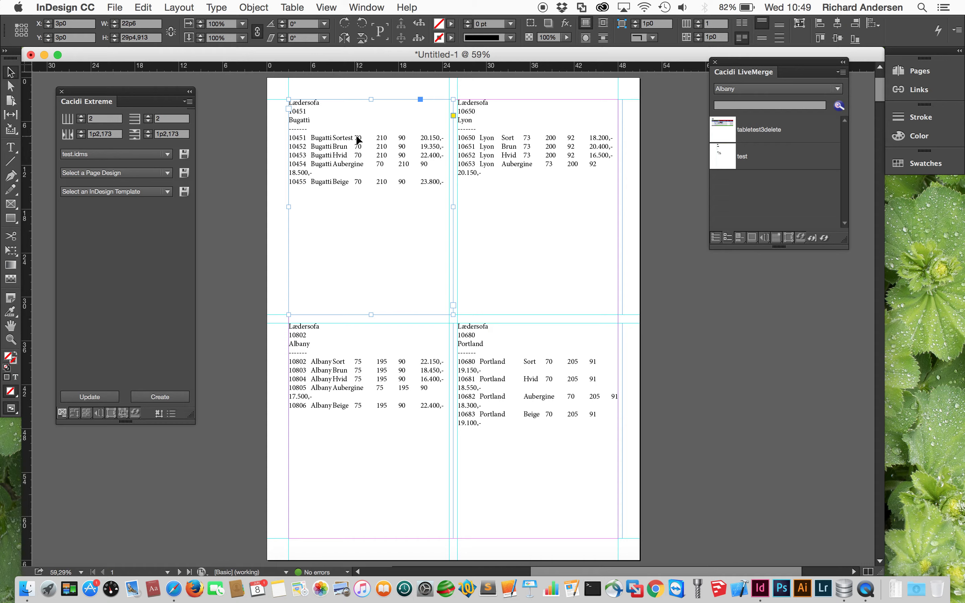
{"action": "left_click_drag", "start_coordinate": [509, 85], "coordinate": [275, 424]}
{"action": "key", "text": "Delete"}
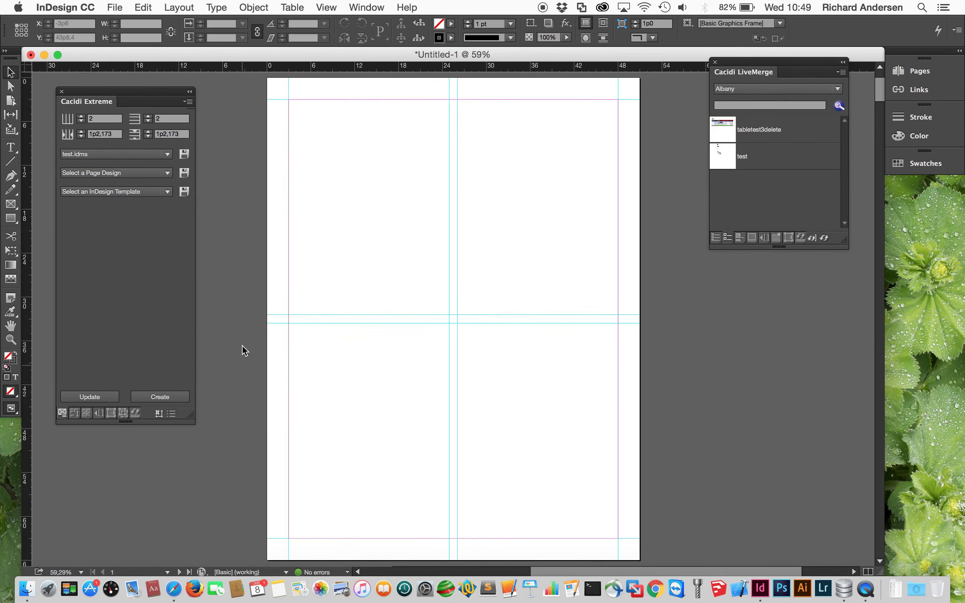
- Place the test.idms frame, zoom in, and select the Loop Field text in the ODBC settings
{"action": "left_click", "coordinate": [127, 157]}
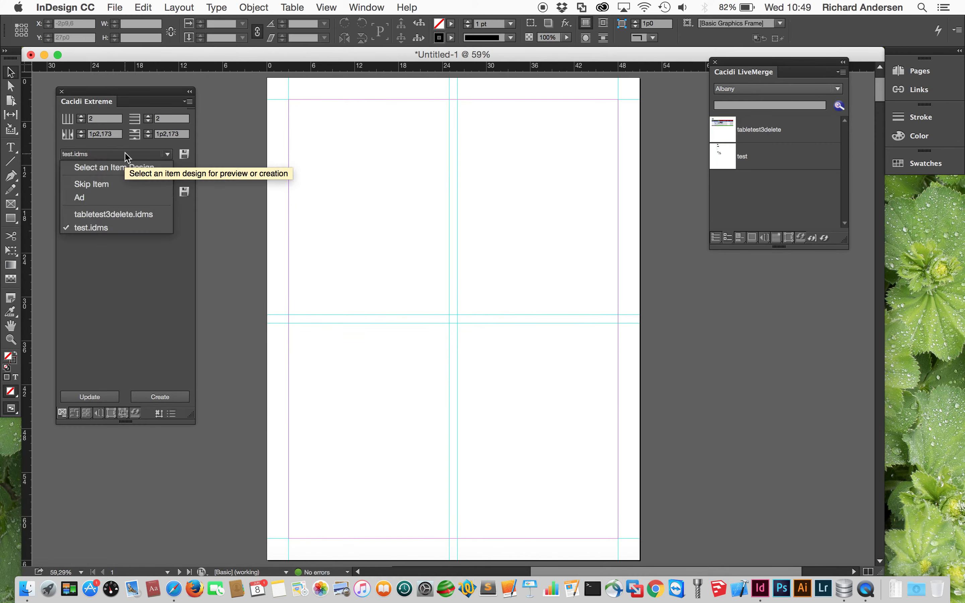
{"action": "left_click", "coordinate": [116, 228]}
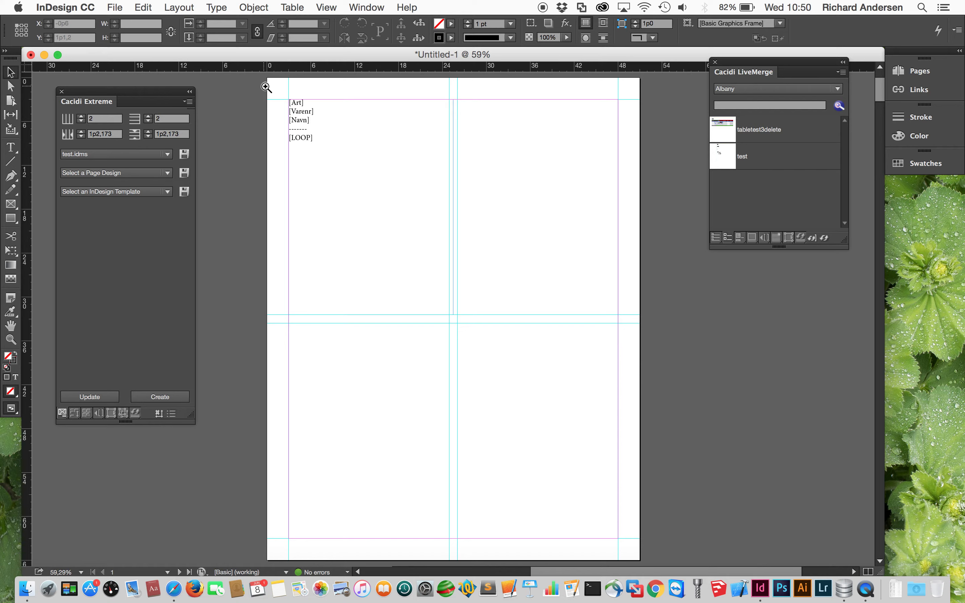
{"action": "left_click_drag", "start_coordinate": [266, 84], "coordinate": [485, 324]}
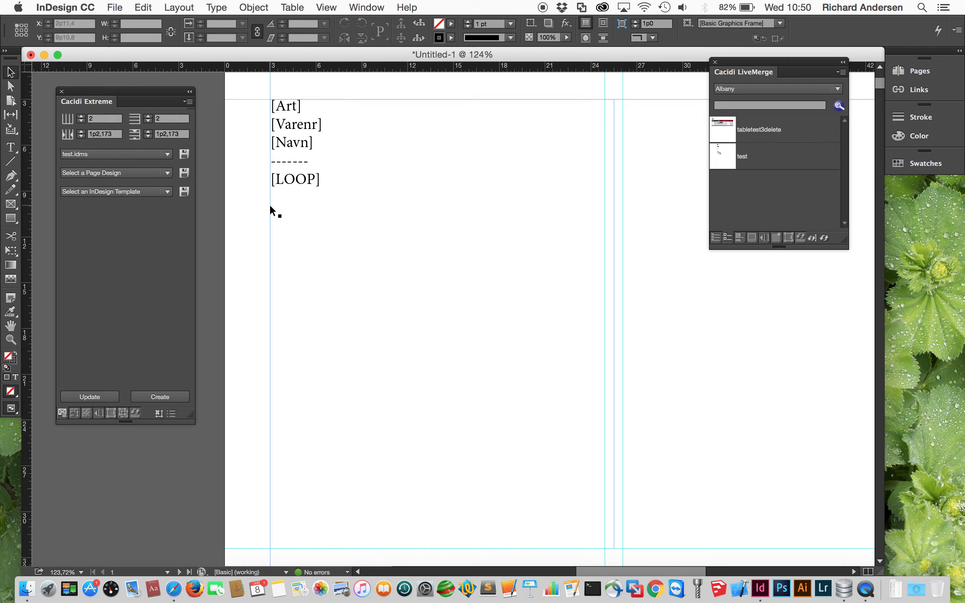
{"action": "left_click", "coordinate": [326, 187]}
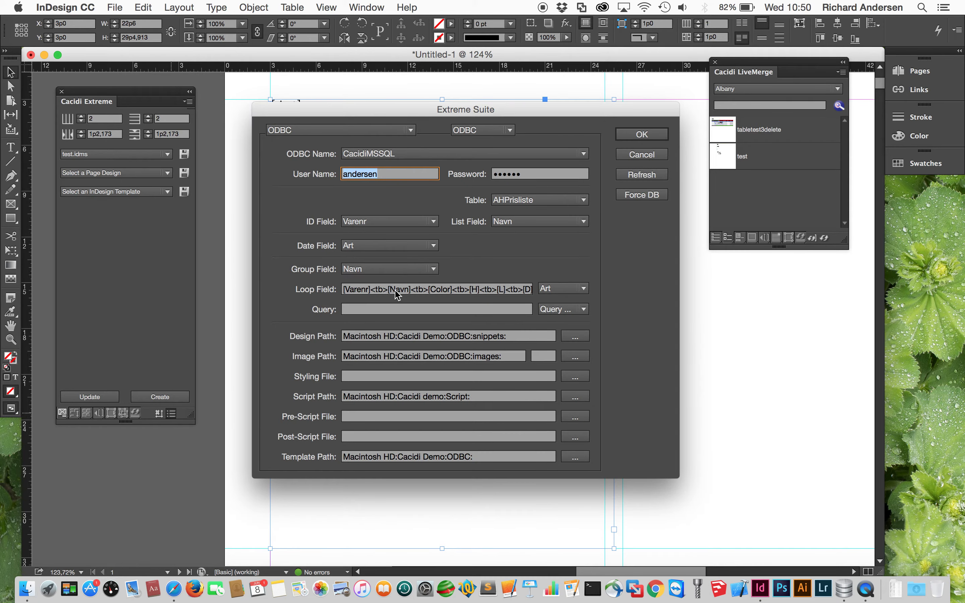
{"action": "left_click", "coordinate": [397, 294]}
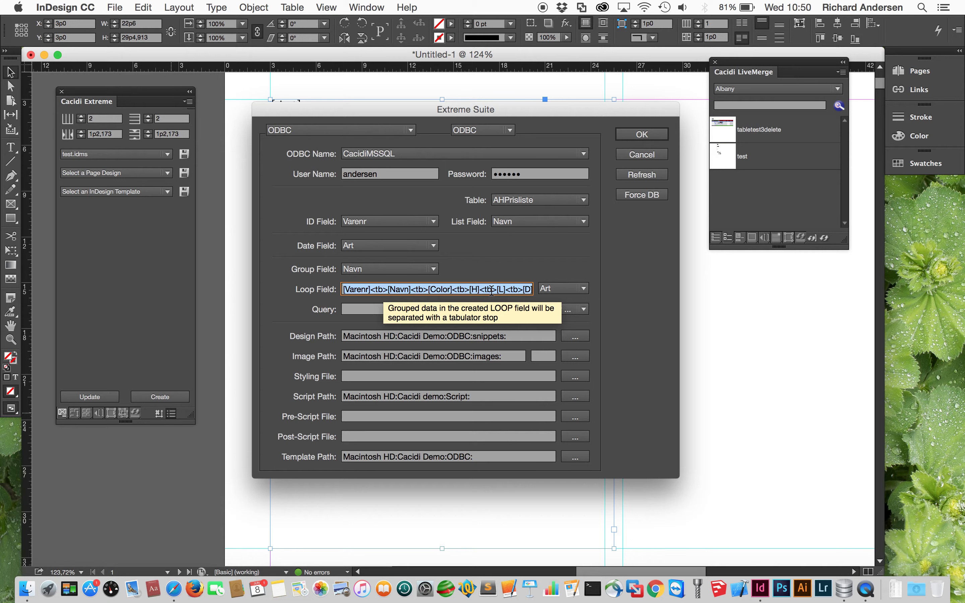
- Close the settings and replace the frame's [LOOP] field with { and } on separate lines
{"action": "left_click", "coordinate": [651, 136]}
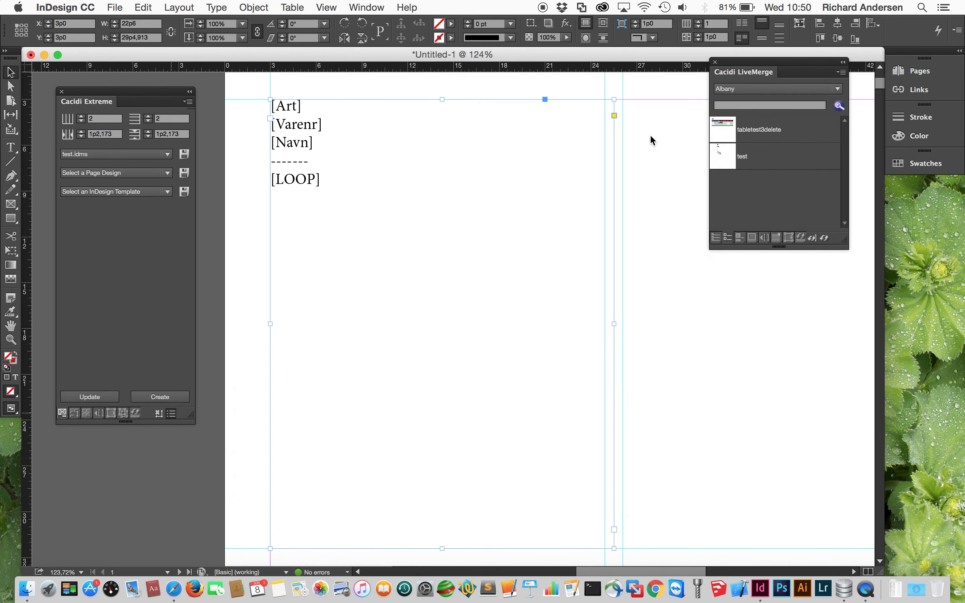
{"action": "double_click", "coordinate": [351, 184]}
{"action": "left_click", "coordinate": [314, 180]}
{"action": "left_click_drag", "start_coordinate": [315, 180], "coordinate": [271, 178]}
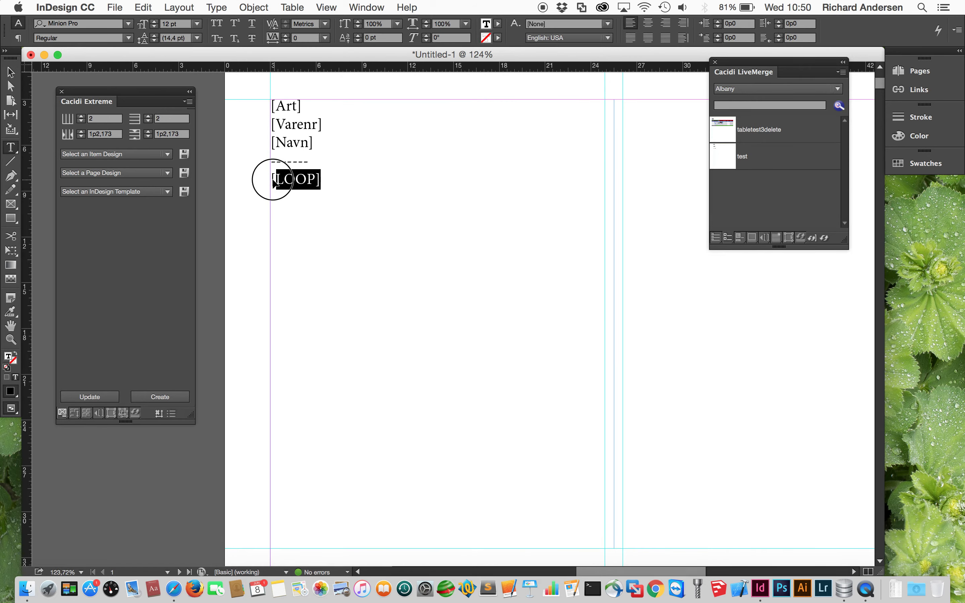
{"action": "key", "text": "BackSpace"}
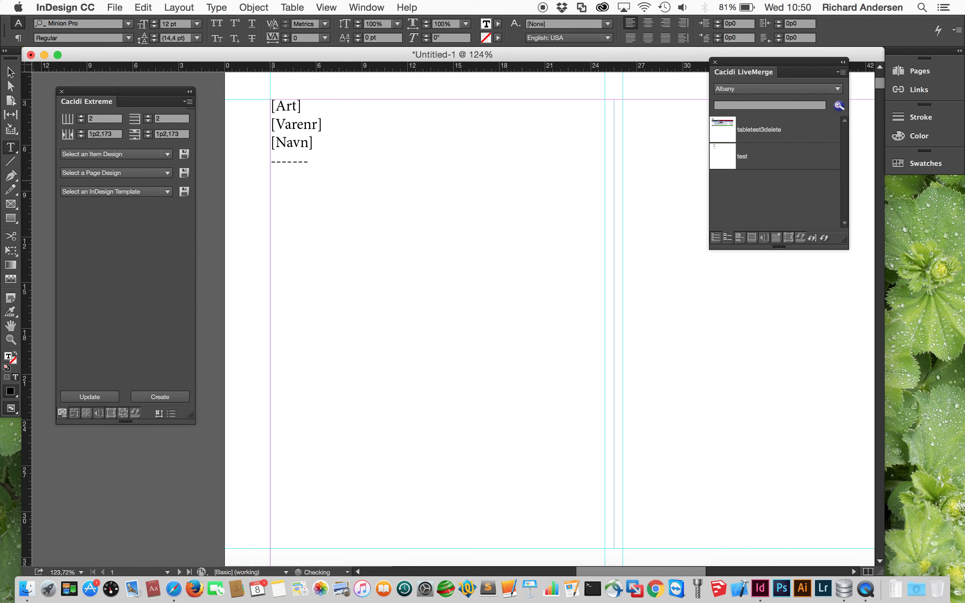
{"action": "type", "text": "{}"}
{"action": "key", "text": "Left"}
{"action": "key", "text": "Return"}
{"action": "key", "text": "Left"}
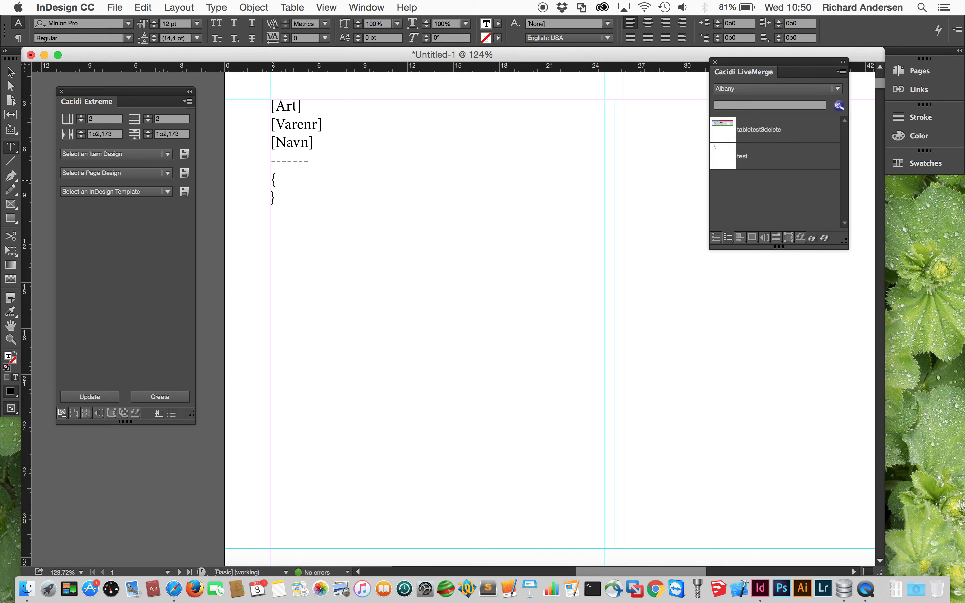
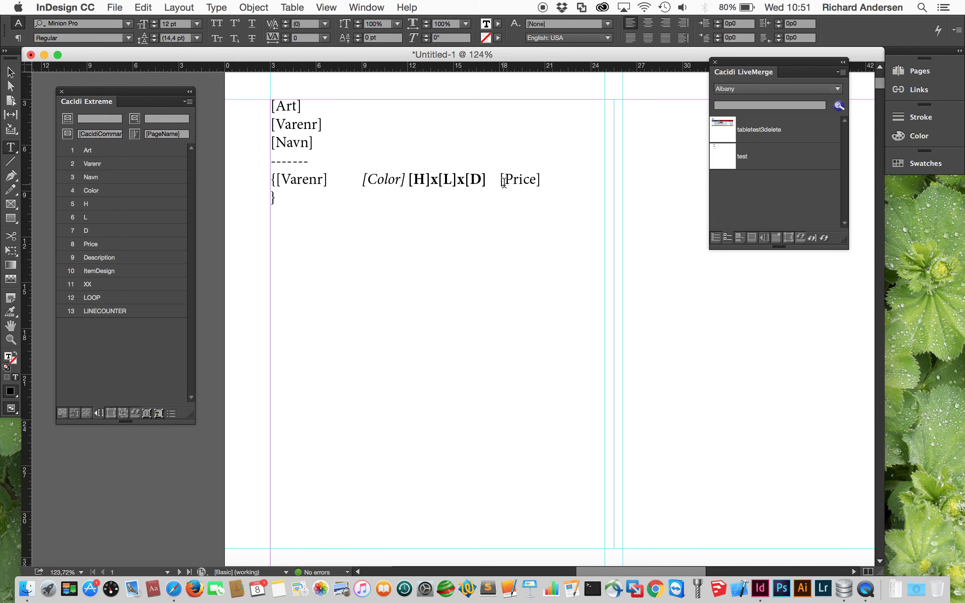
- Select the [Price] field text at the end of the template's loop line
{"action": "left_click_drag", "start_coordinate": [498, 181], "coordinate": [541, 184]}
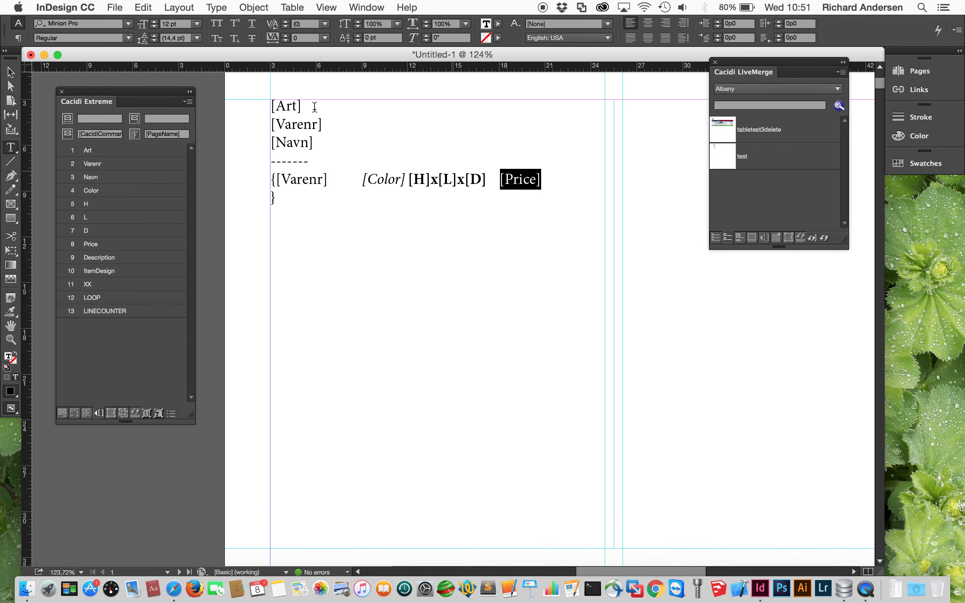
- Set the [Price] field's font to Myriad Bold
{"action": "left_click", "coordinate": [128, 23]}
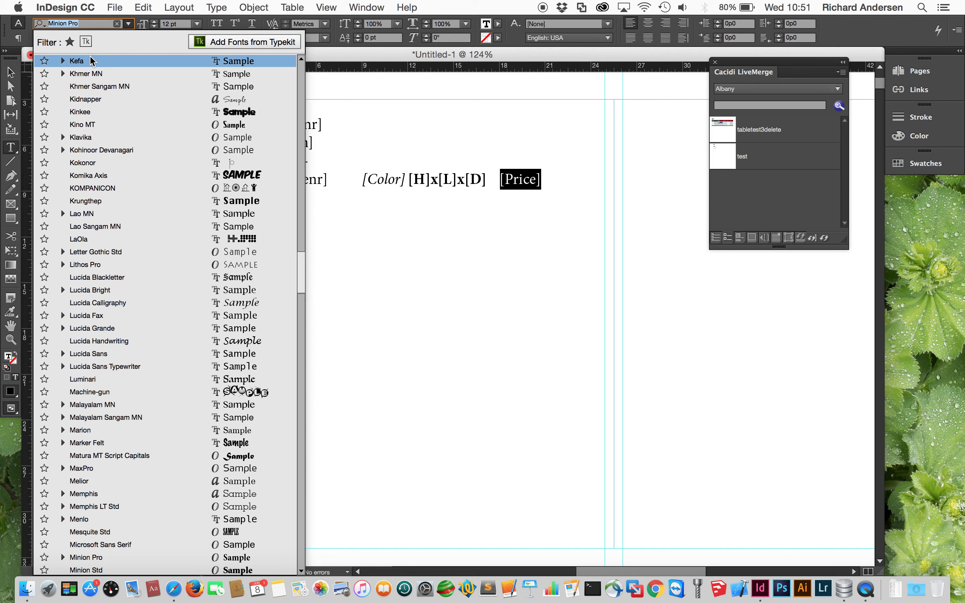
{"action": "type", "text": "myri"}
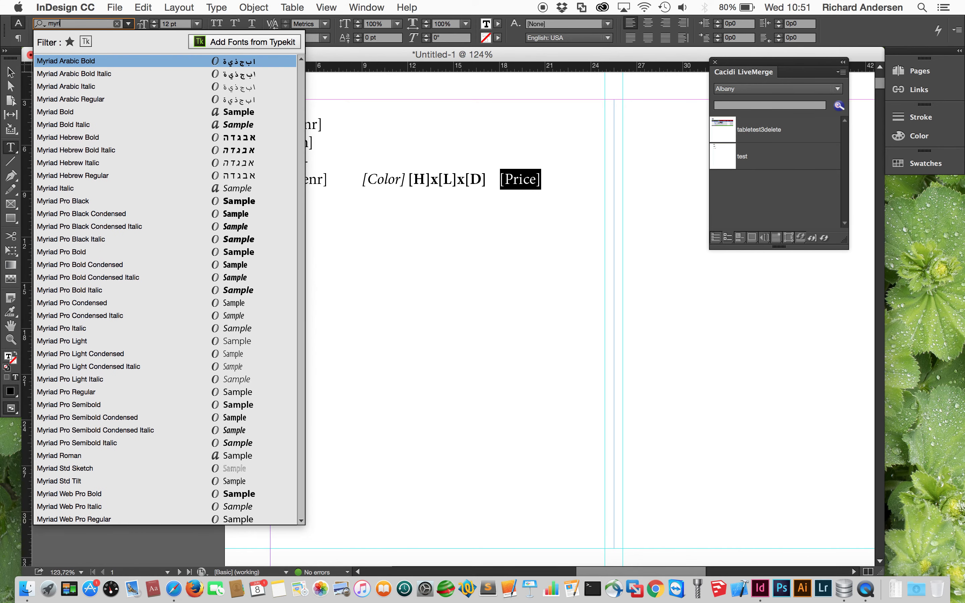
{"action": "left_click", "coordinate": [75, 112]}
{"action": "left_click", "coordinate": [460, 181]}
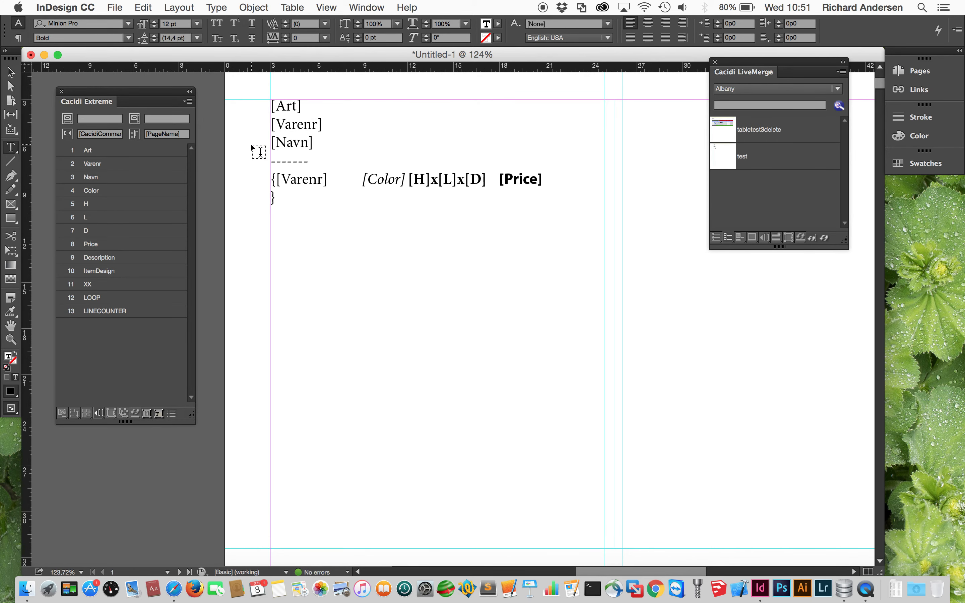
- Save the template frame as item design 'test', replacing test.idms, then delete the frame
{"action": "left_click", "coordinate": [12, 72]}
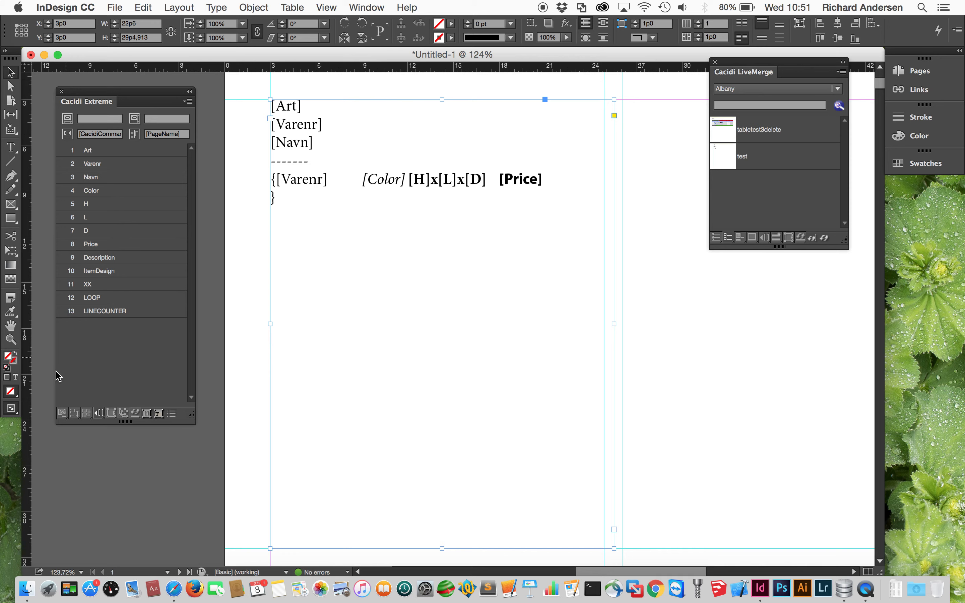
{"action": "left_click", "coordinate": [63, 412]}
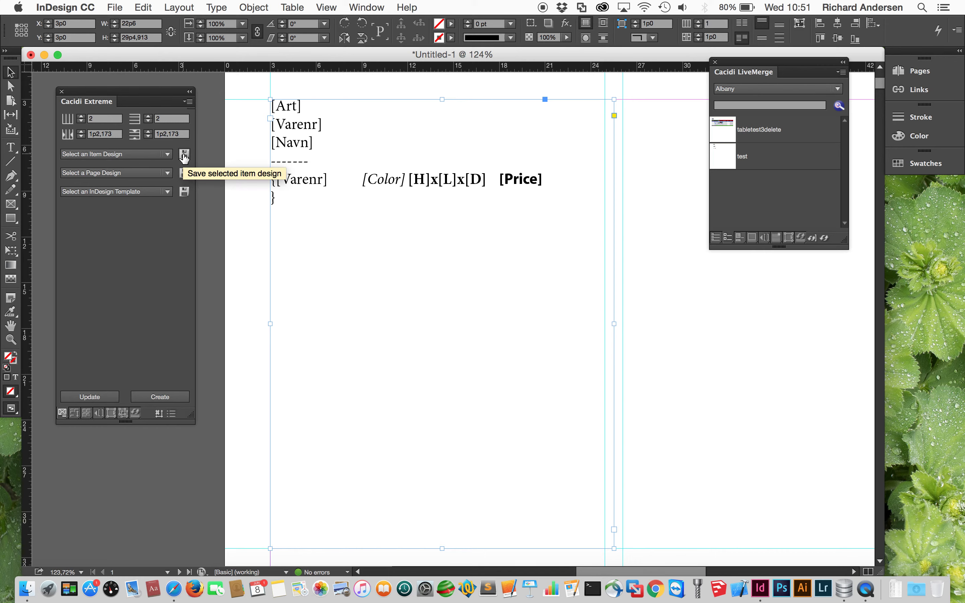
{"action": "left_click", "coordinate": [184, 155]}
{"action": "type", "text": "test"}
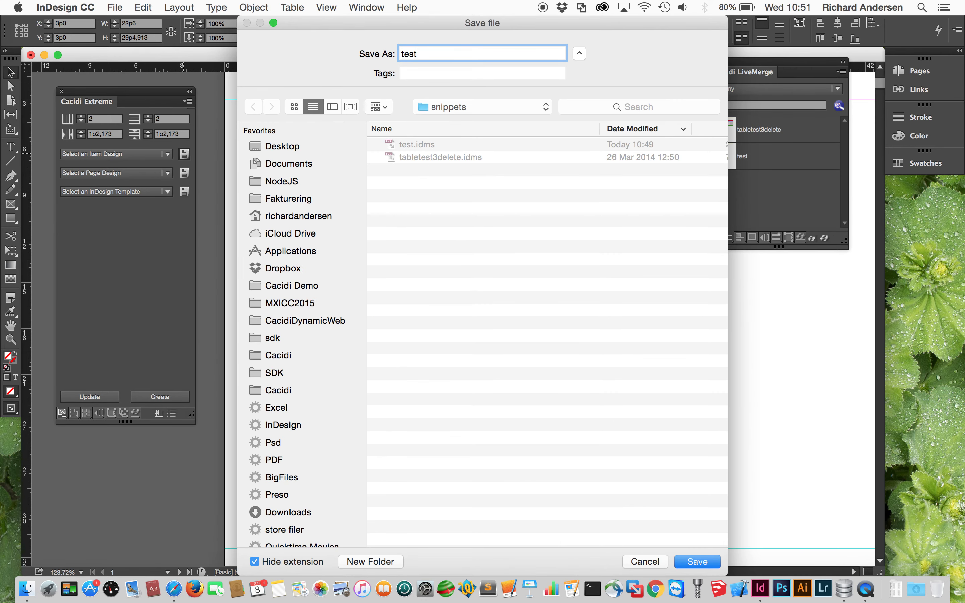
{"action": "key", "text": "Return"}
{"action": "left_click", "coordinate": [589, 116]}
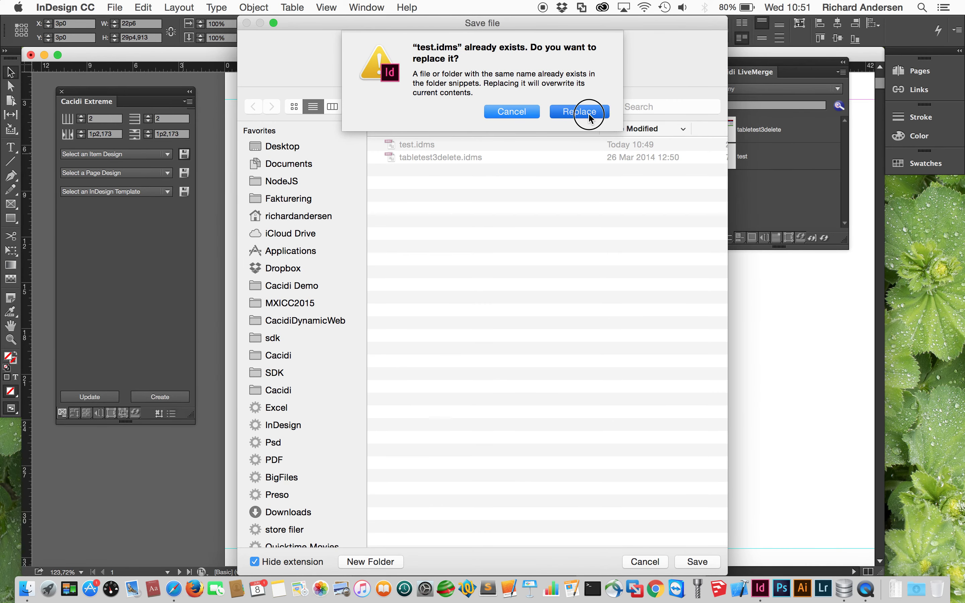
{"action": "key", "text": "Delete"}
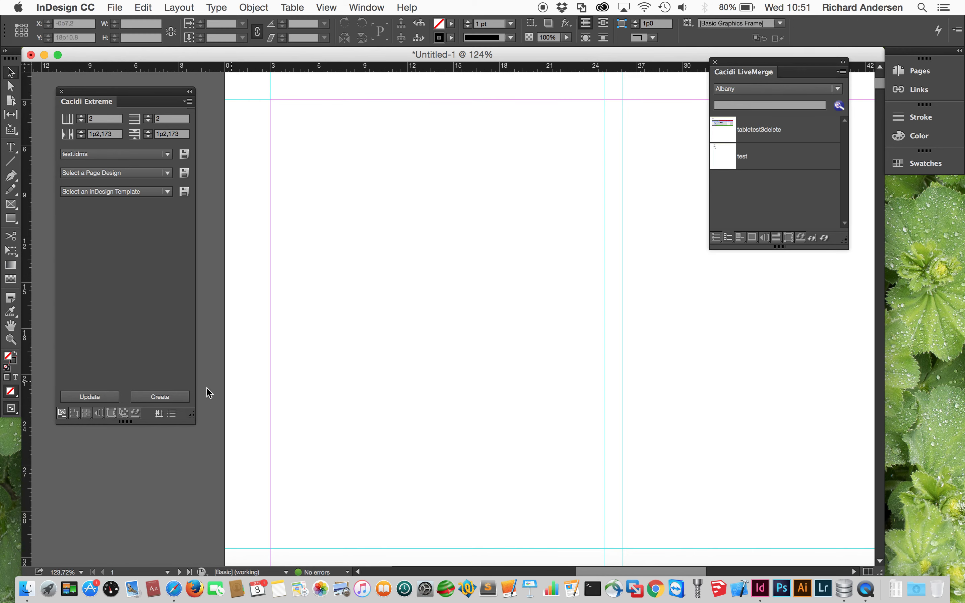
- Generate catalog pages from the test item design, then delete all the generated content
{"action": "left_click", "coordinate": [170, 397]}
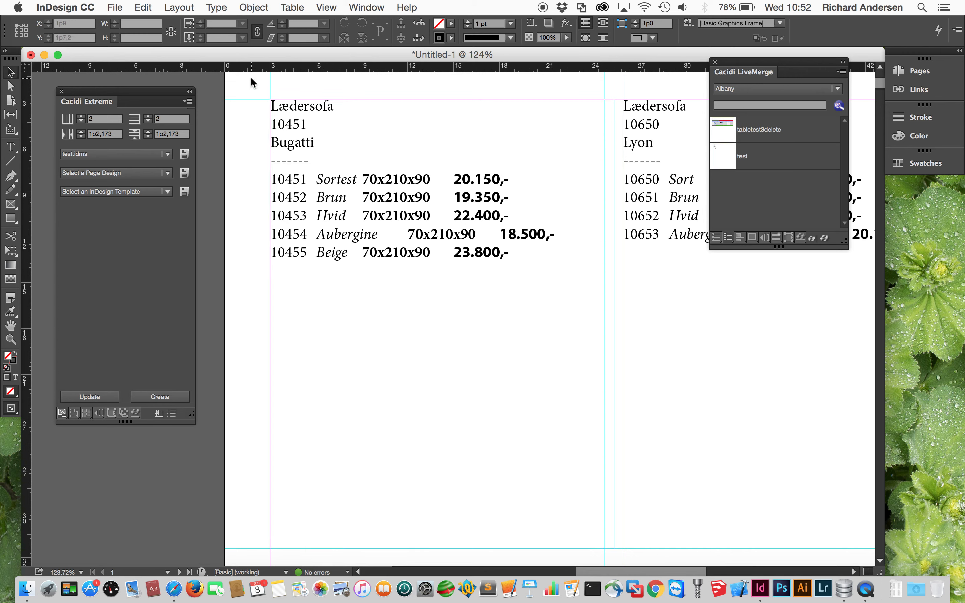
{"action": "key", "text": "super+a"}
{"action": "key", "text": "BackSpace"}
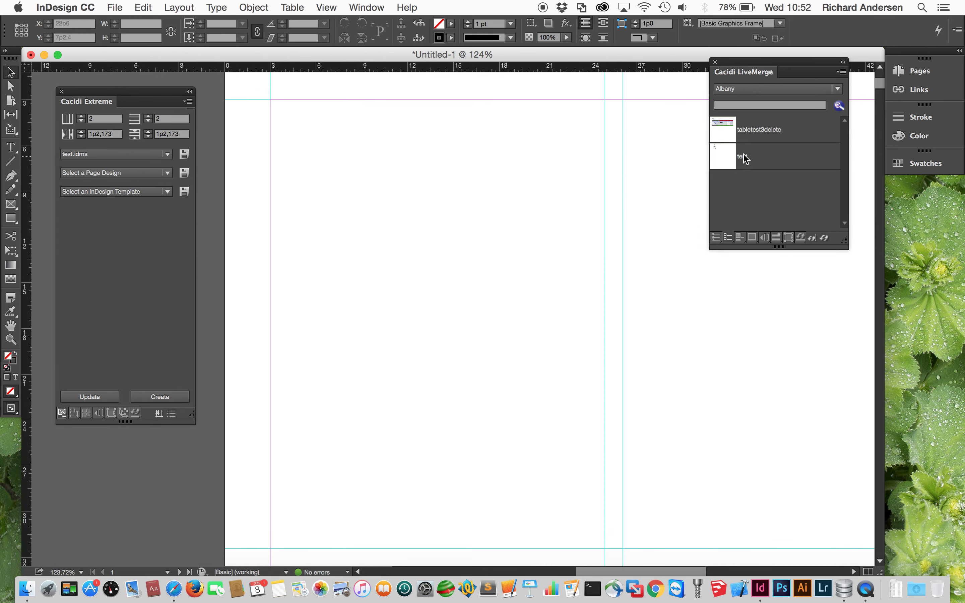
- Preview the tabletest3delete product table on the fitted page, then delete it
{"action": "left_click_drag", "start_coordinate": [764, 132], "coordinate": [513, 308]}
{"action": "key", "text": "super+0"}
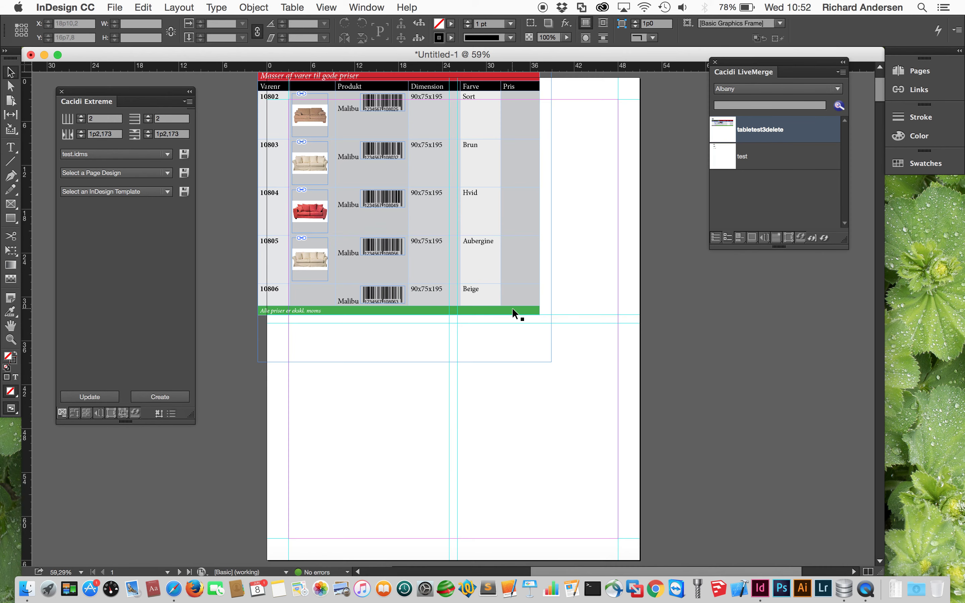
{"action": "left_click_drag", "start_coordinate": [381, 335], "coordinate": [464, 488]}
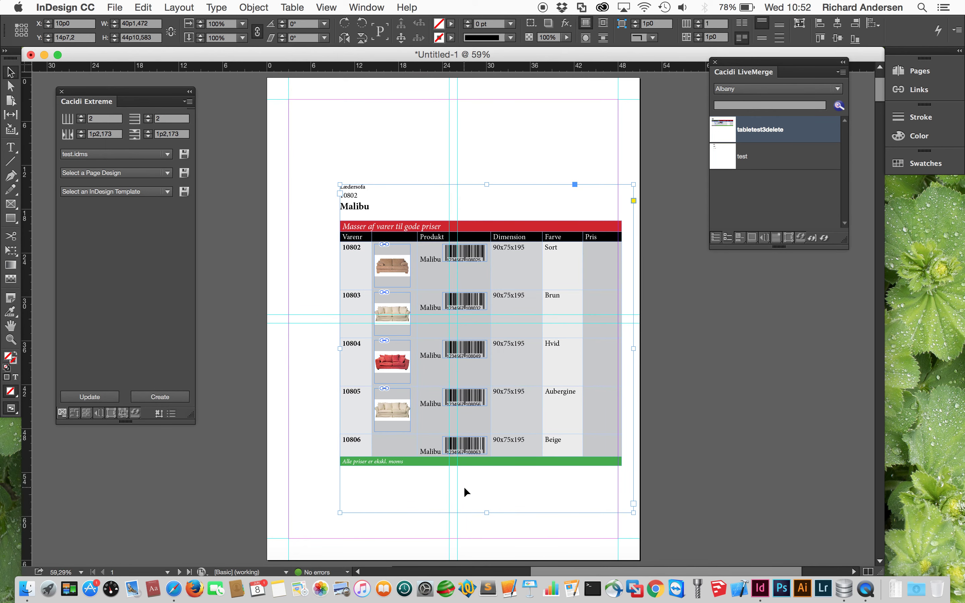
{"action": "key", "text": "BackSpace"}
- Make tabletest3delete.idms the item design and zoom in on its table template
{"action": "left_click", "coordinate": [137, 154]}
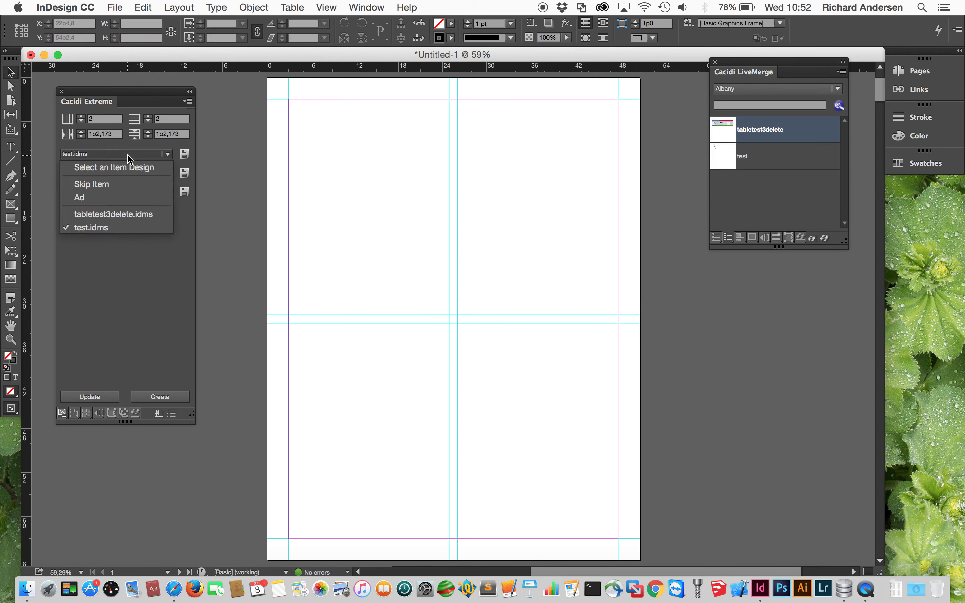
{"action": "left_click", "coordinate": [126, 215]}
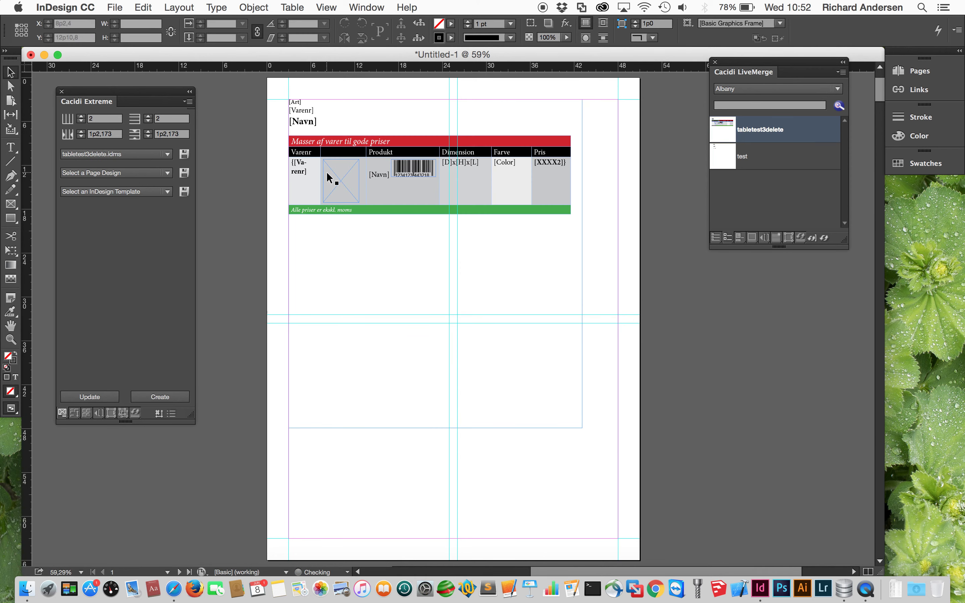
{"action": "left_click_drag", "start_coordinate": [276, 88], "coordinate": [625, 264]}
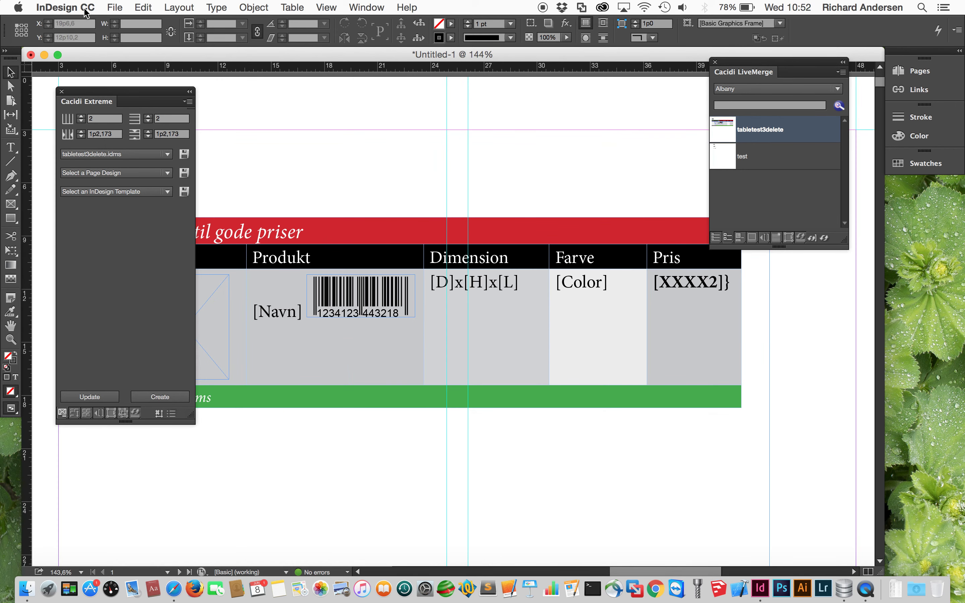
{"action": "left_click", "coordinate": [364, 331]}
{"action": "left_click_drag", "start_coordinate": [364, 331], "coordinate": [597, 343]}
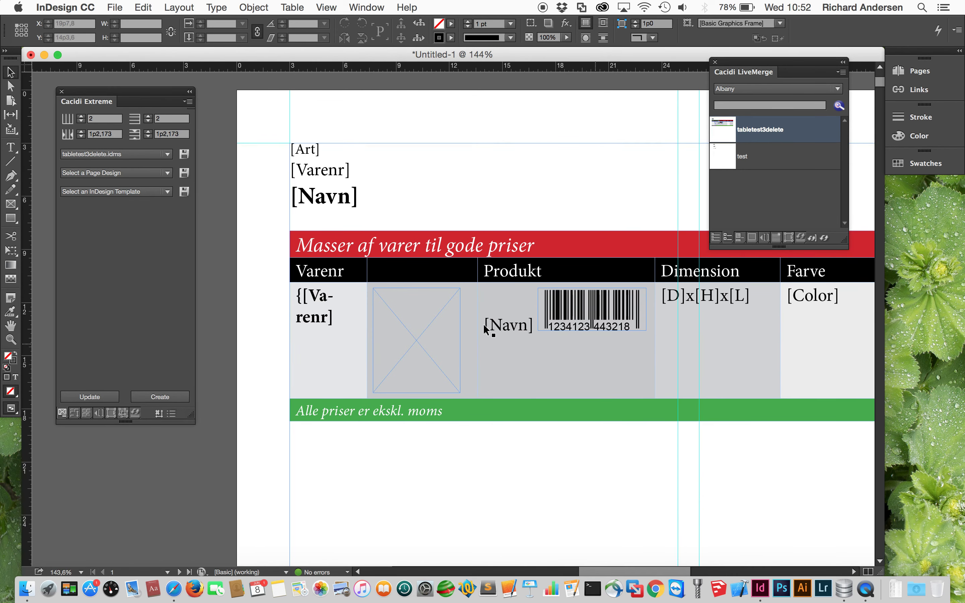
{"action": "left_click", "coordinate": [444, 324]}
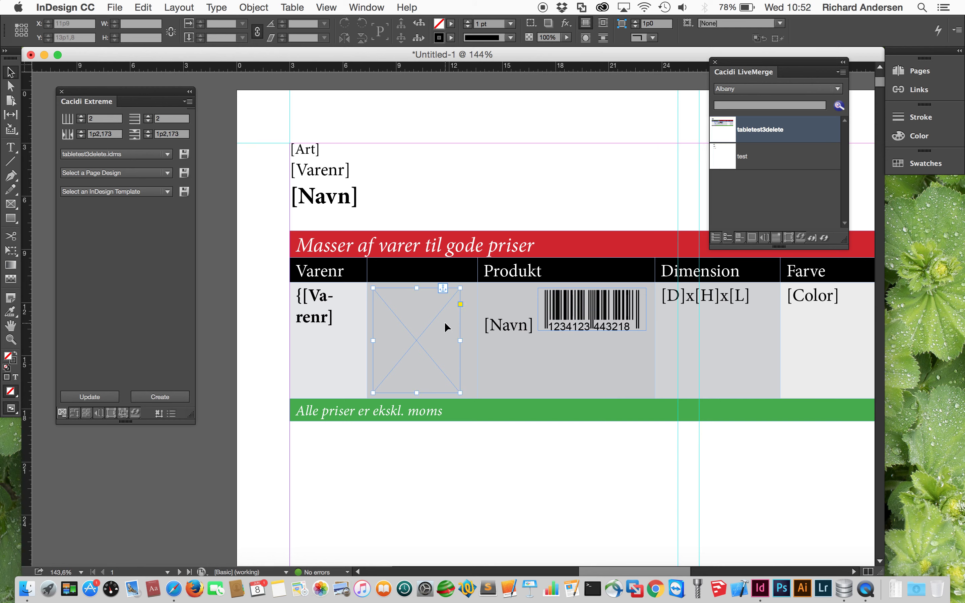
- Open the Cacidi BarCodes settings for the table's barcode frame, then fit the page
{"action": "left_click", "coordinate": [618, 306]}
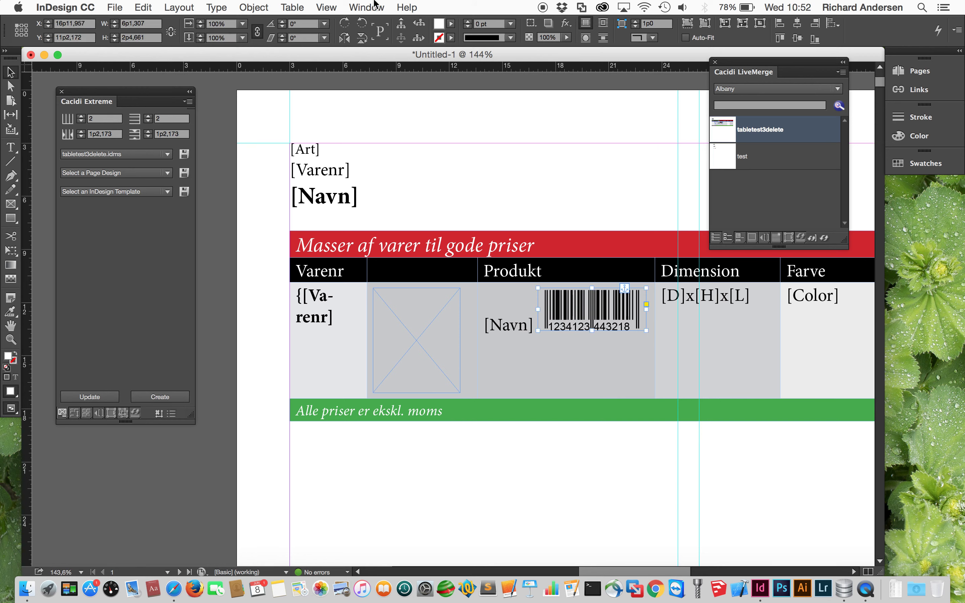
{"action": "left_click", "coordinate": [367, 7]}
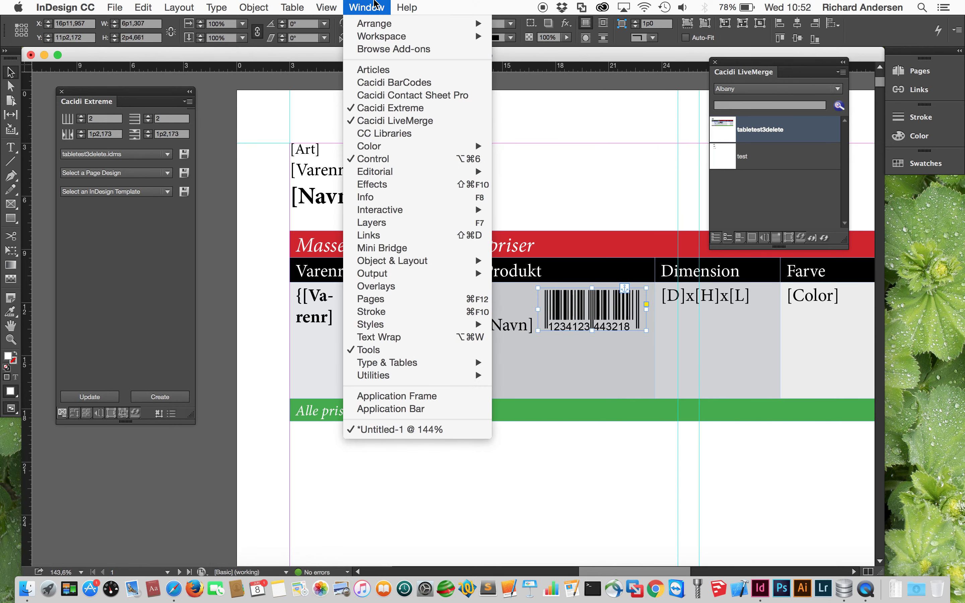
{"action": "left_click", "coordinate": [394, 82]}
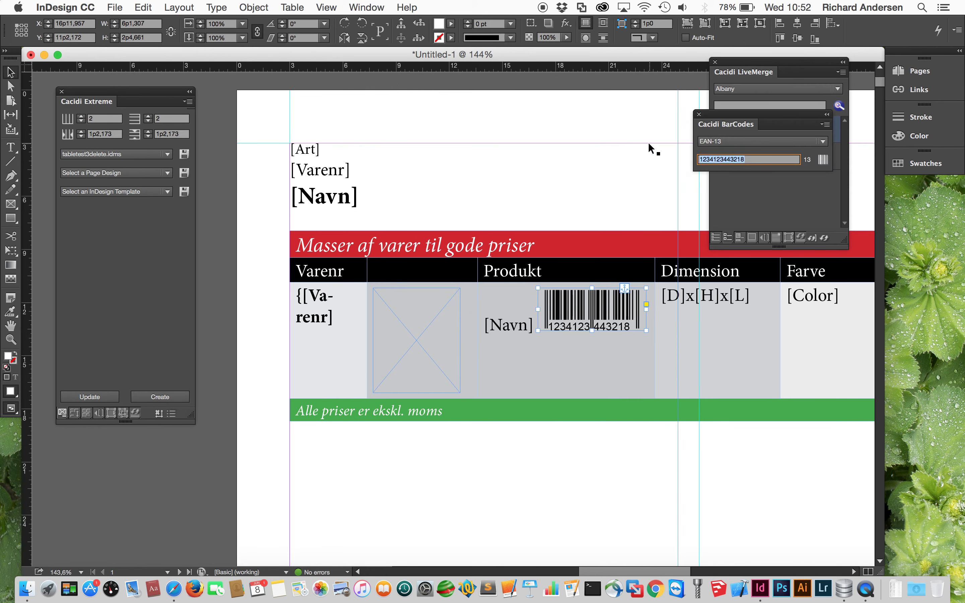
{"action": "left_click", "coordinate": [636, 123]}
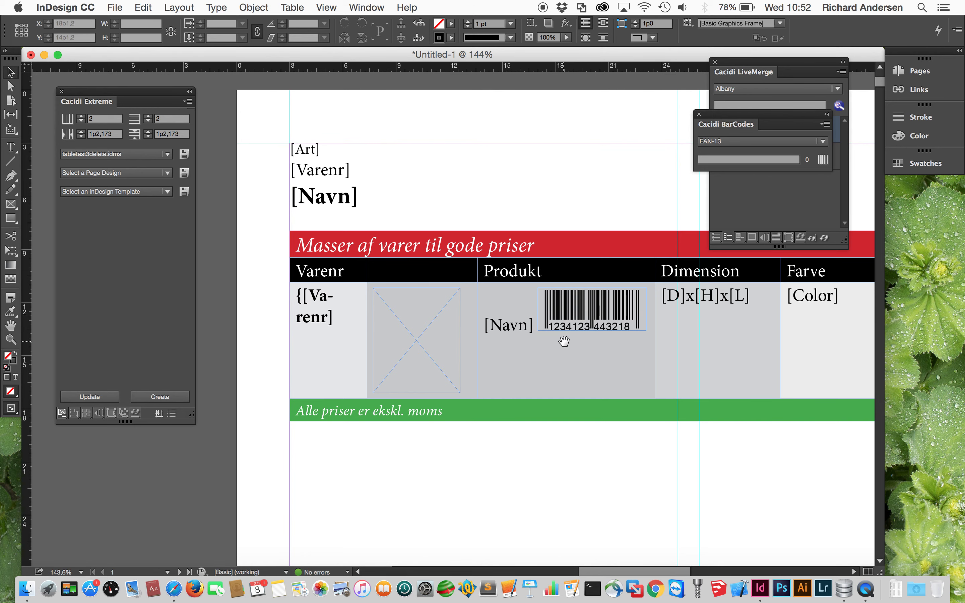
{"action": "left_click_drag", "start_coordinate": [564, 342], "coordinate": [295, 333]}
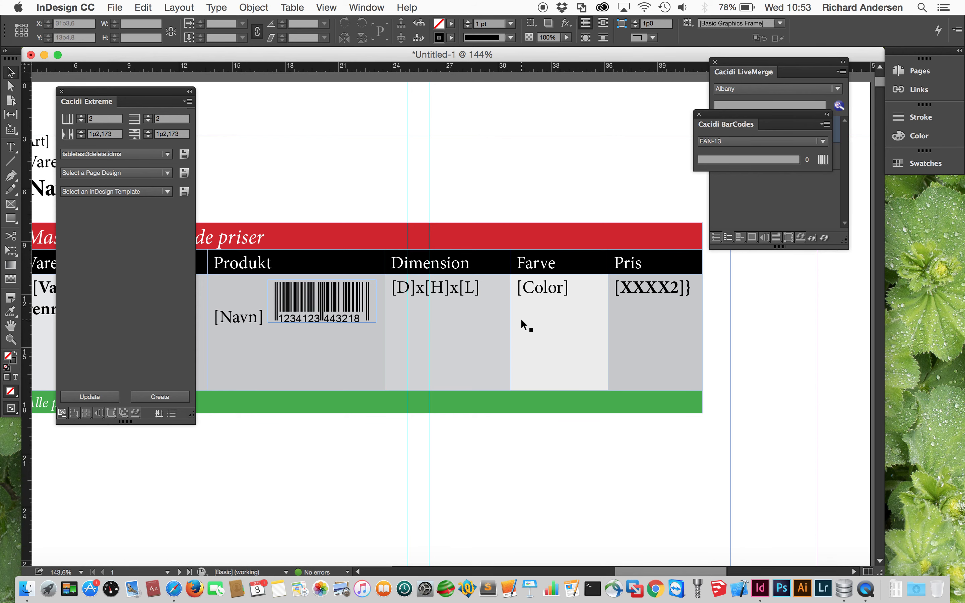
{"action": "key", "text": "super+0"}
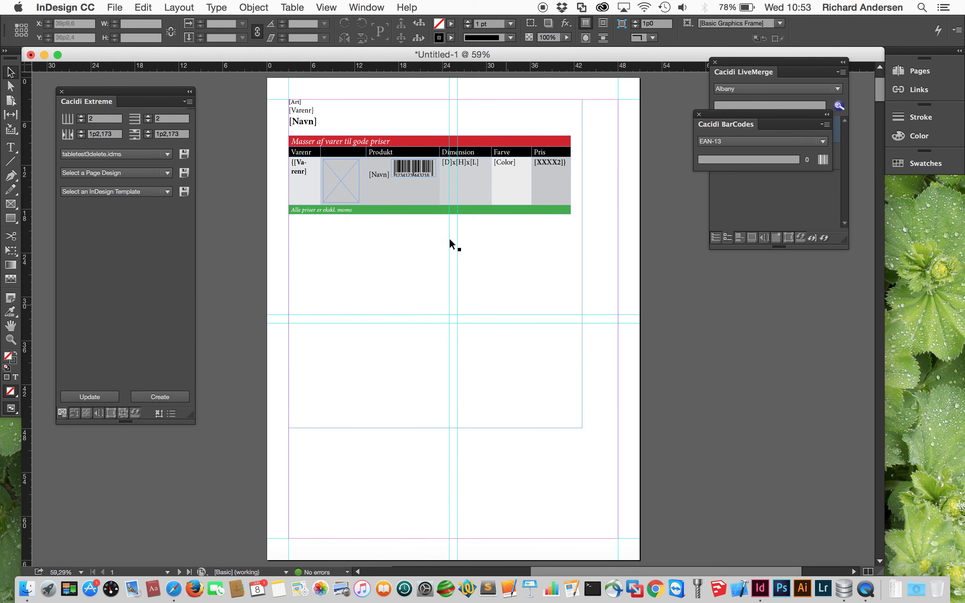
{"action": "left_click", "coordinate": [345, 195]}
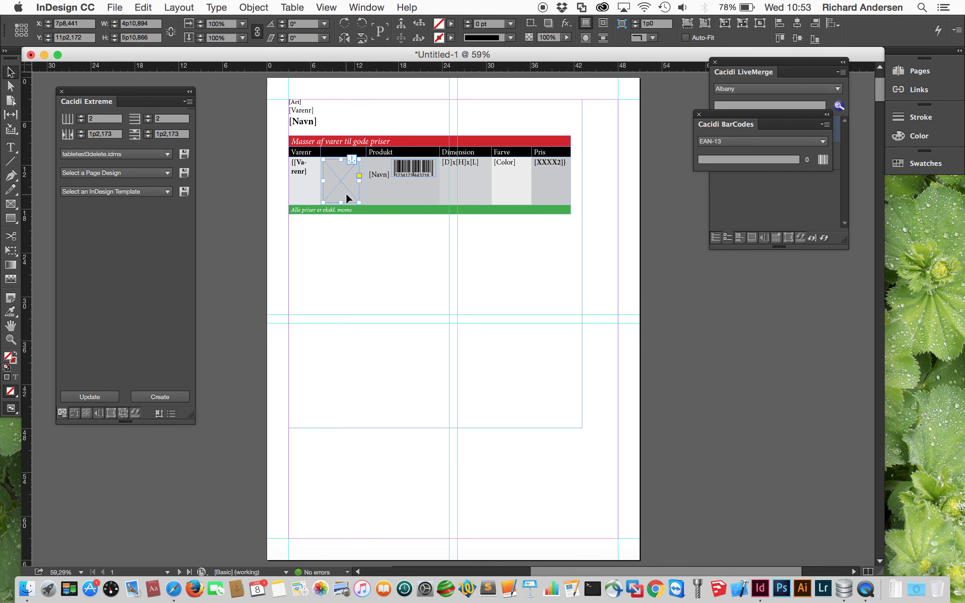
{"action": "left_click", "coordinate": [259, 258]}
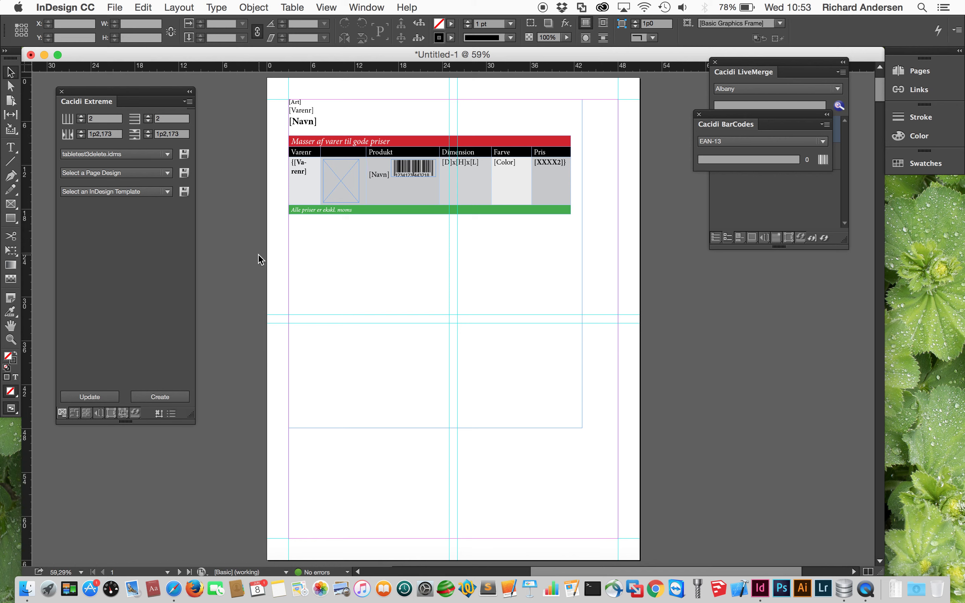
- Create a landscape A4 document without facing pages and divide its page with 2×2 guides
{"action": "key", "text": "super+n"}
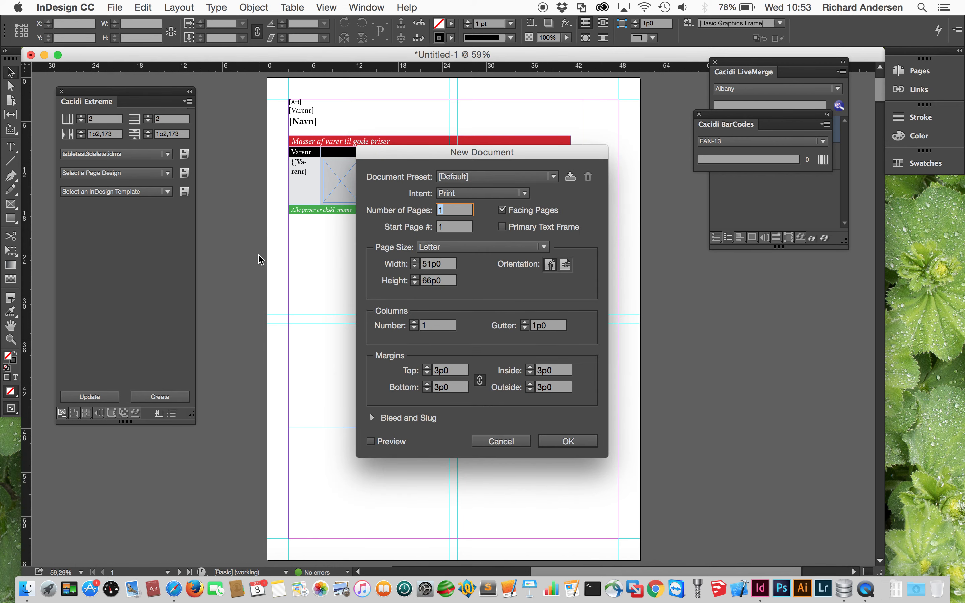
{"action": "left_click", "coordinate": [524, 212]}
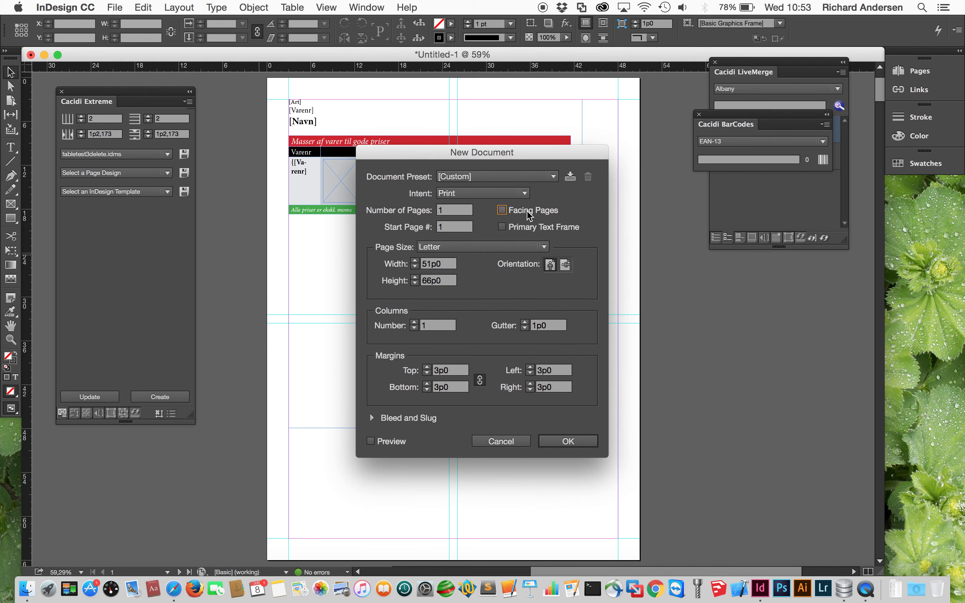
{"action": "left_click", "coordinate": [503, 248]}
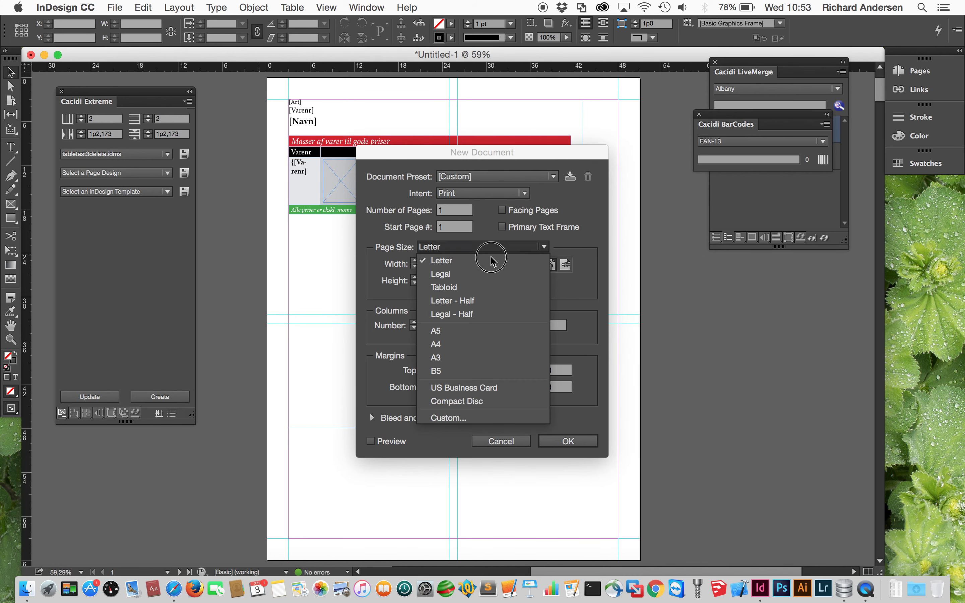
{"action": "left_click", "coordinate": [463, 344]}
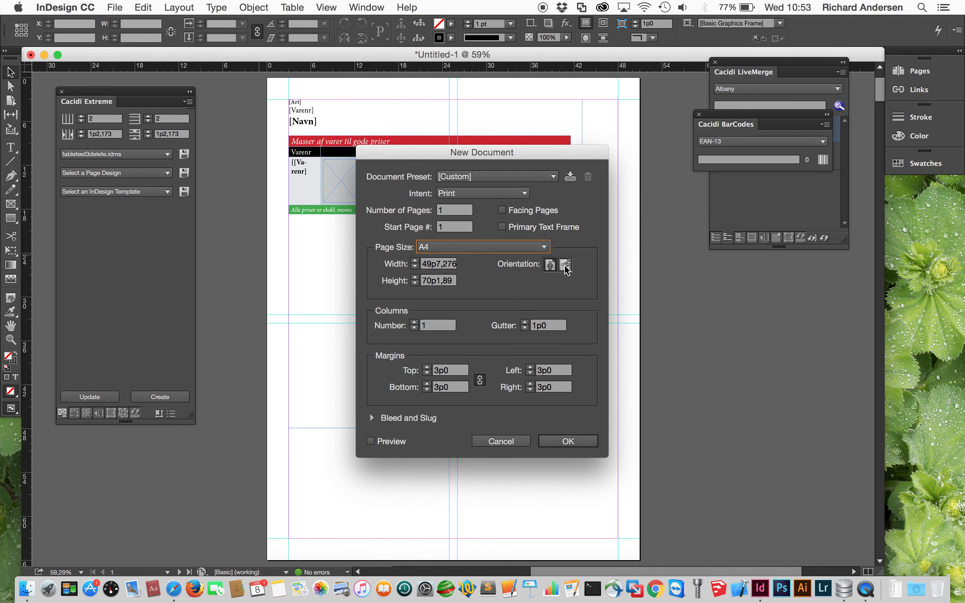
{"action": "left_click", "coordinate": [565, 264]}
{"action": "left_click", "coordinate": [585, 440]}
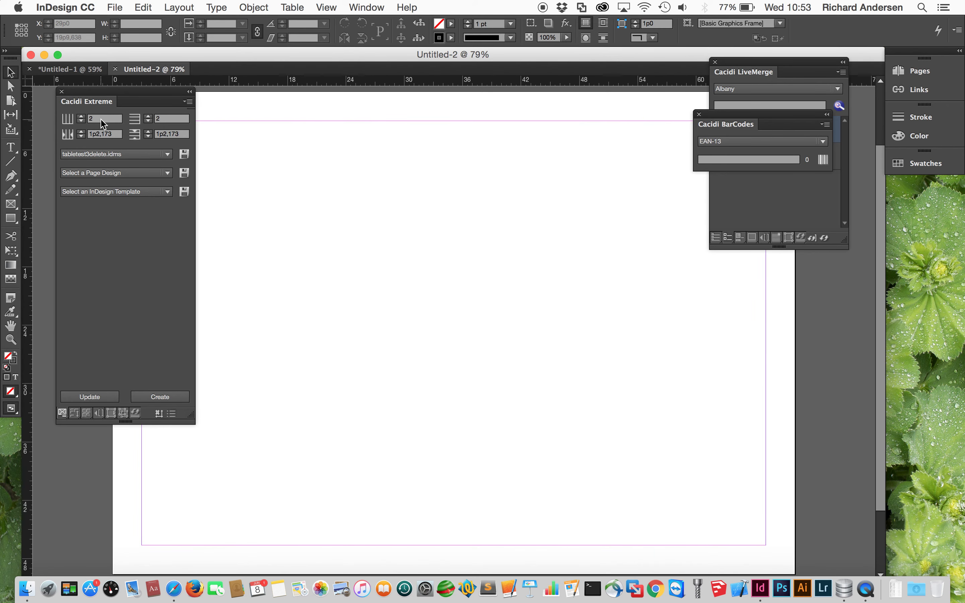
{"action": "left_click", "coordinate": [68, 121]}
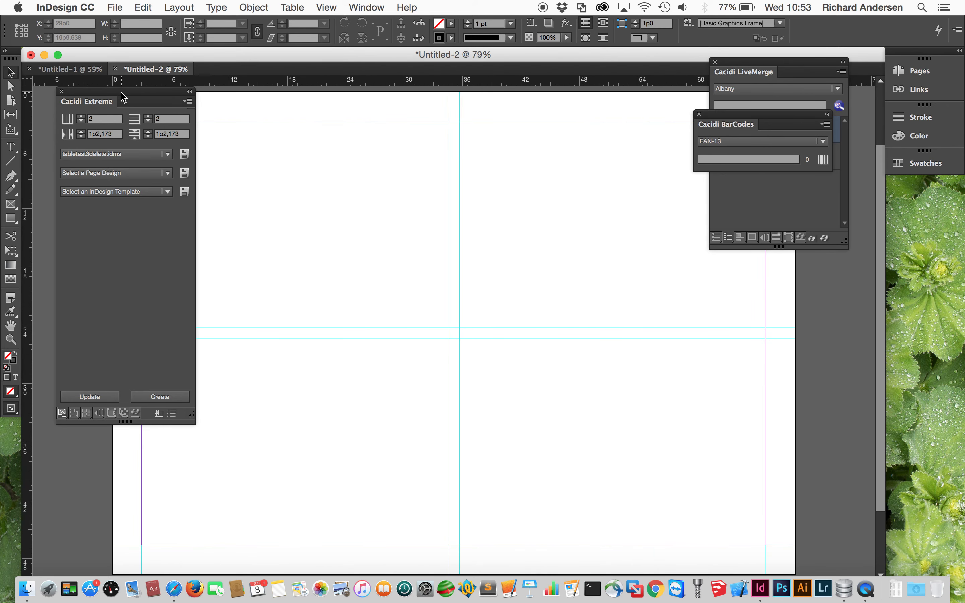
{"action": "left_click_drag", "start_coordinate": [124, 99], "coordinate": [118, 171]}
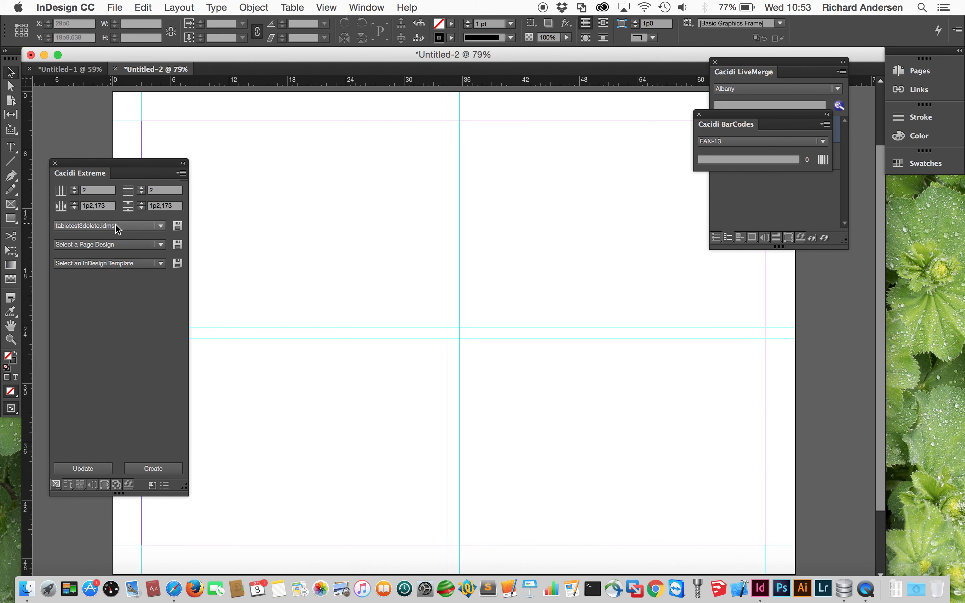
{"action": "left_click", "coordinate": [142, 226]}
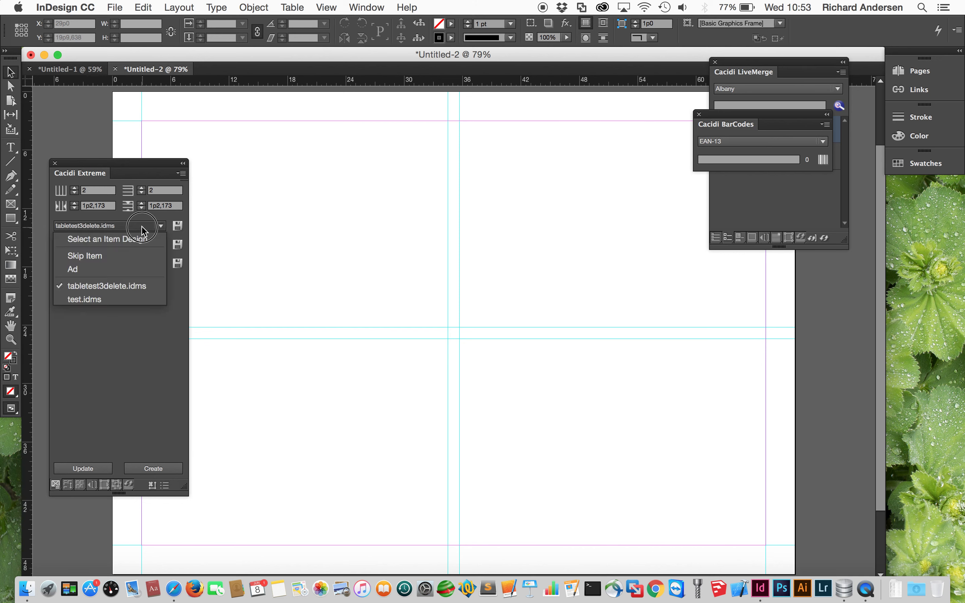
{"action": "left_click", "coordinate": [124, 288]}
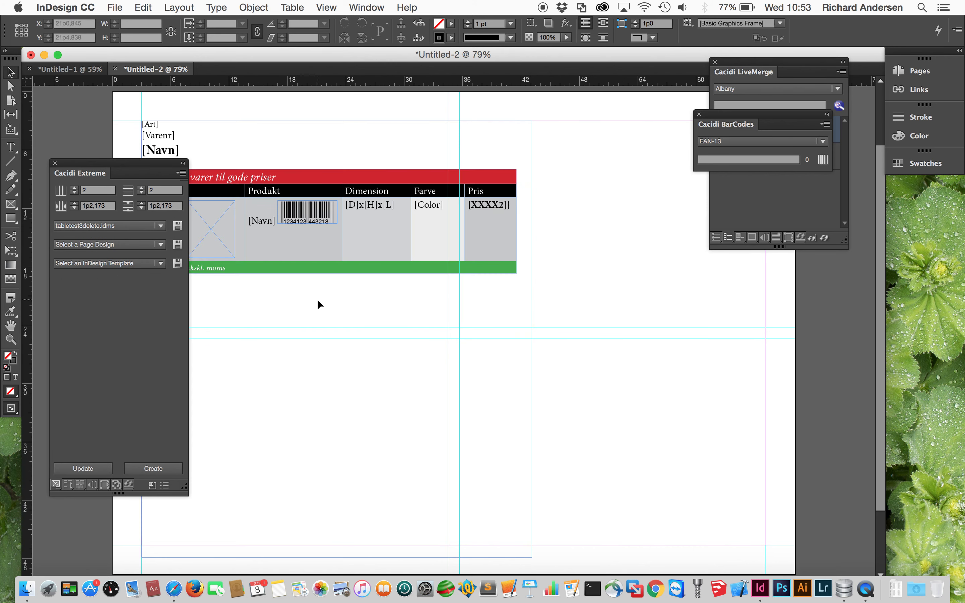
{"action": "left_click", "coordinate": [178, 226]}
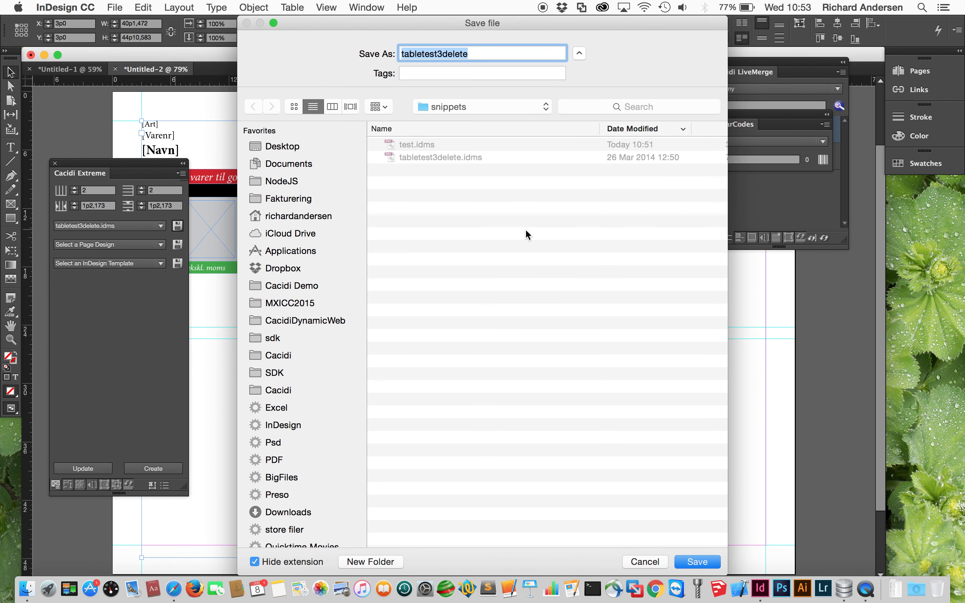
{"action": "left_click", "coordinate": [645, 561]}
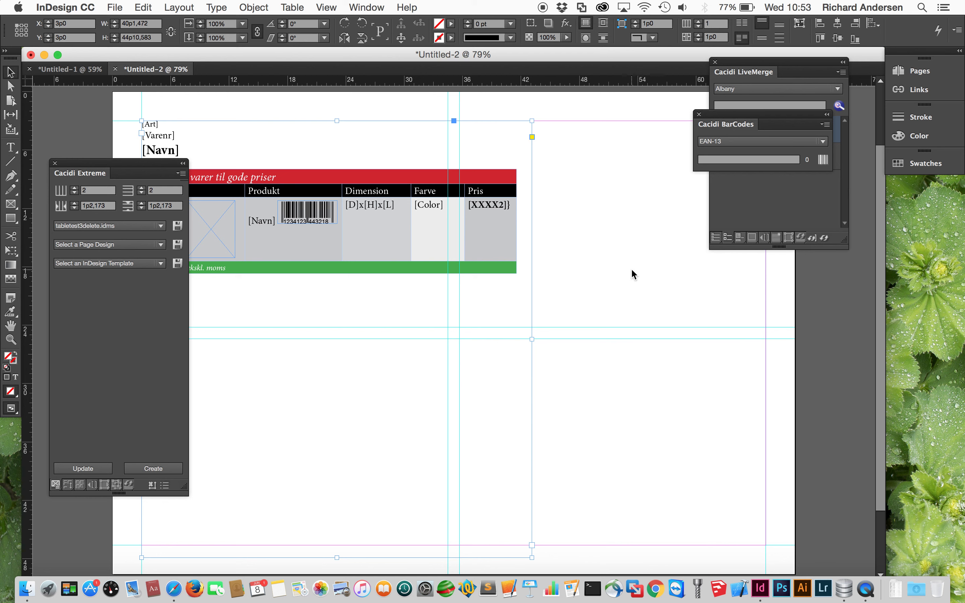
{"action": "key", "text": "Delete"}
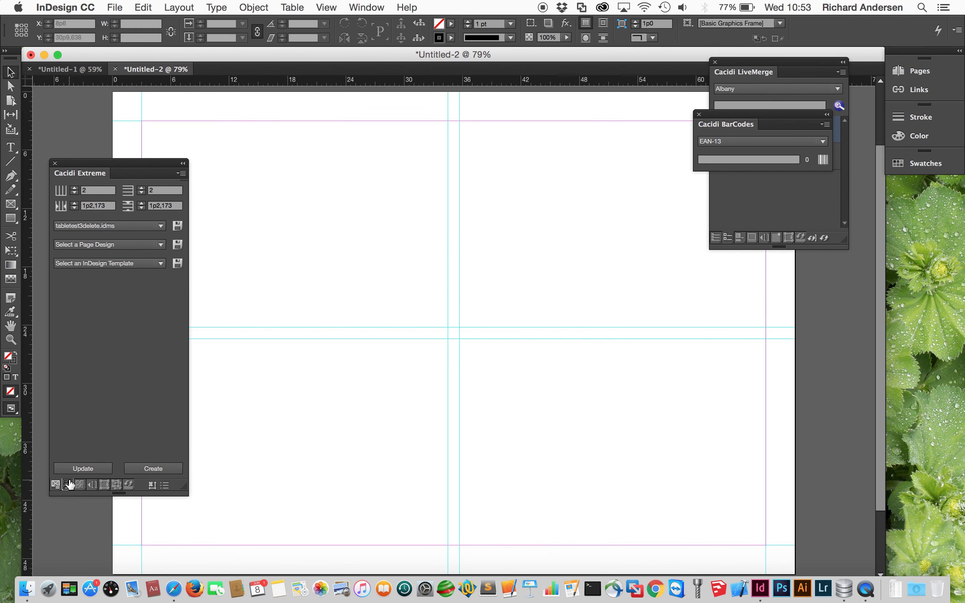
- Set Cacidi Extreme's calculation type to Prototype Placement-Inline
{"action": "left_click", "coordinate": [68, 484]}
{"action": "left_click", "coordinate": [122, 230]}
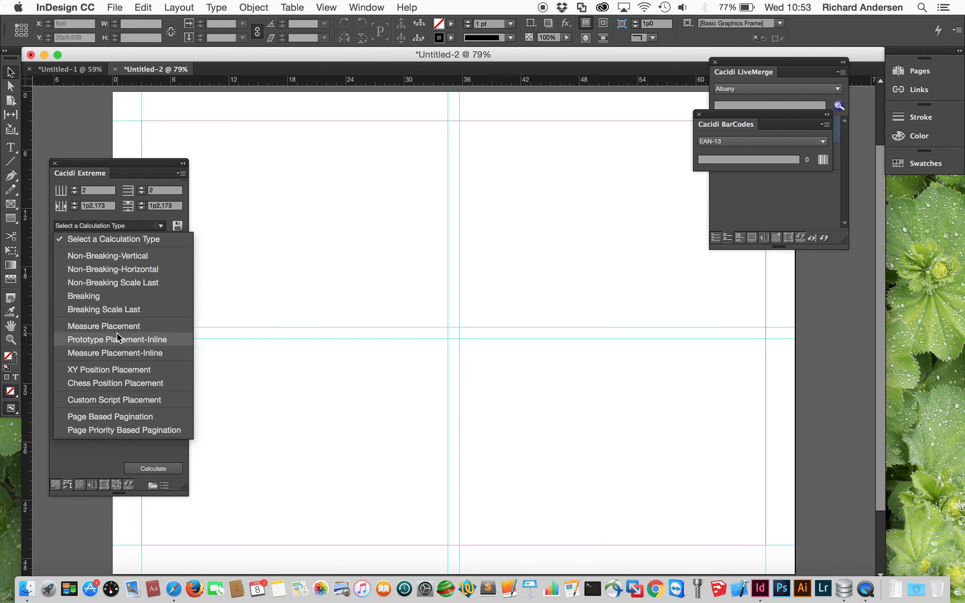
{"action": "left_click", "coordinate": [119, 340]}
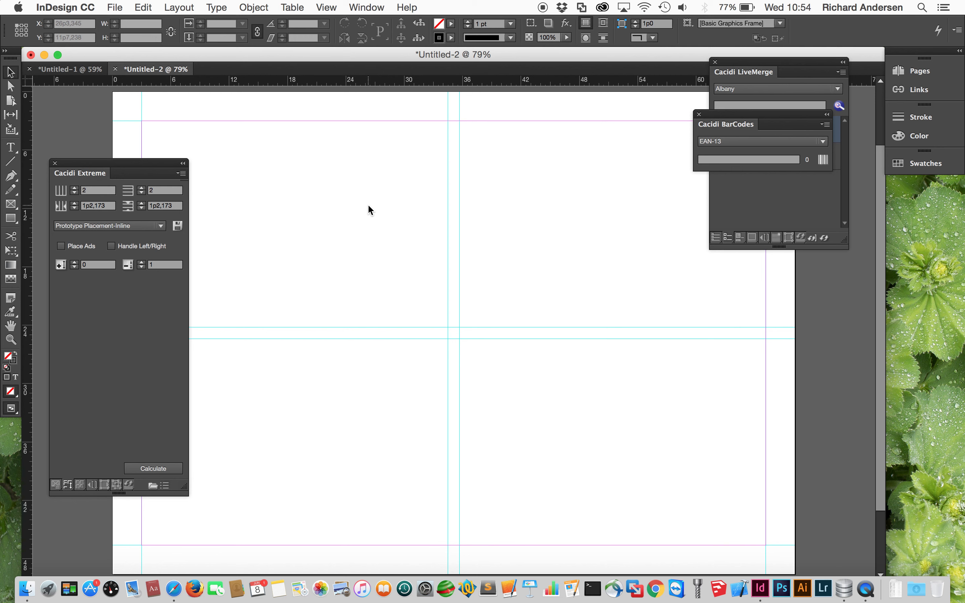
- Paste the tabletest3delete design name into the command field and empty the PageName field
{"action": "left_click", "coordinate": [92, 484]}
{"action": "left_click", "coordinate": [92, 206]}
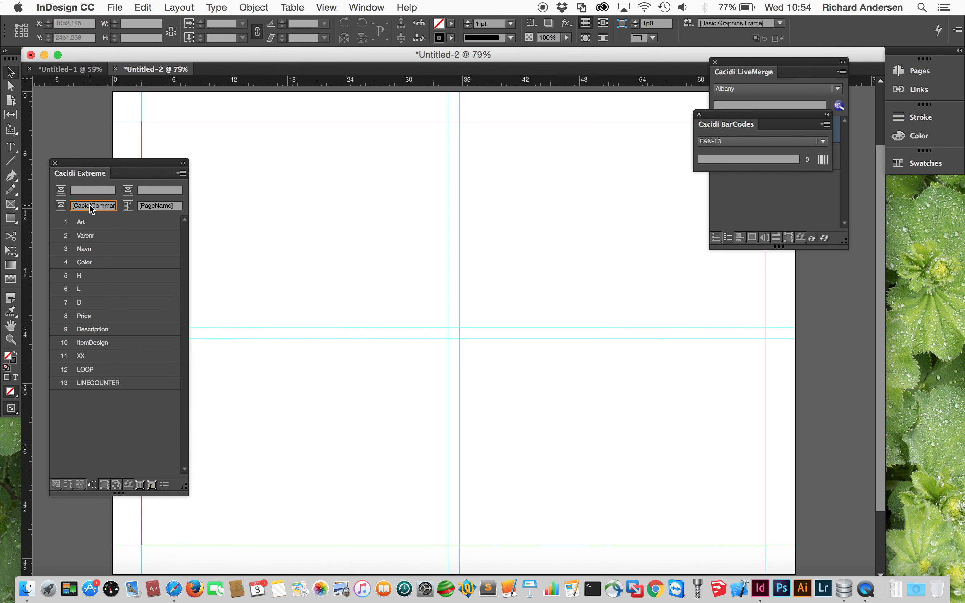
{"action": "key", "text": "super+v"}
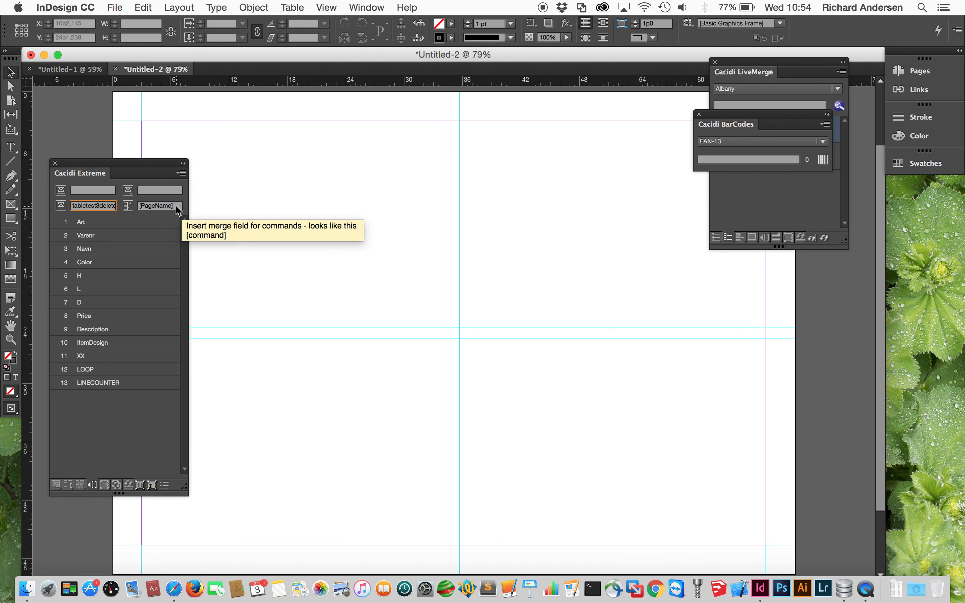
{"action": "left_click", "coordinate": [133, 205]}
{"action": "key", "text": "BackSpace"}
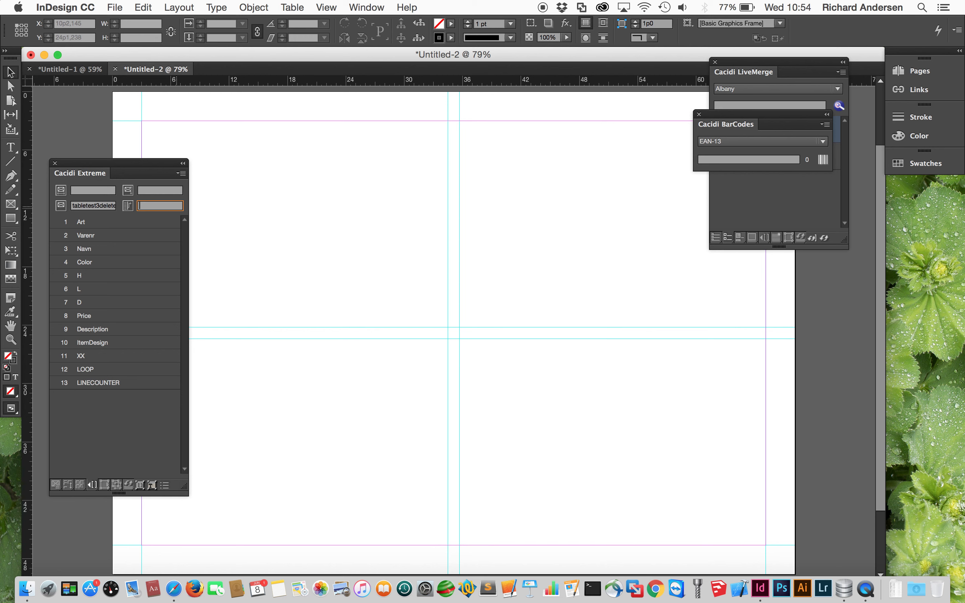
{"action": "left_click", "coordinate": [69, 483]}
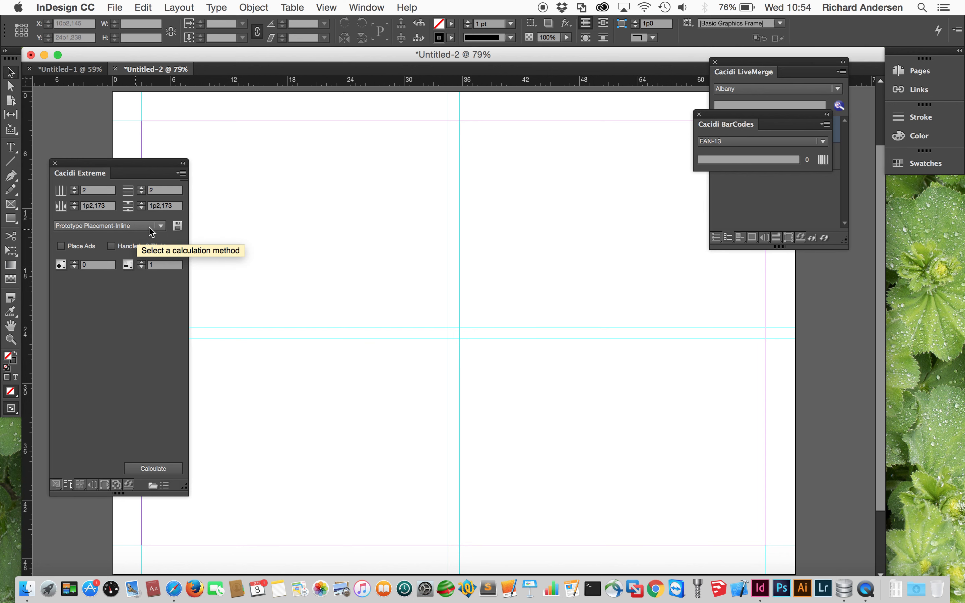
- Save the current calculation settings as the preset CatNextTime.cac
{"action": "left_click", "coordinate": [178, 226]}
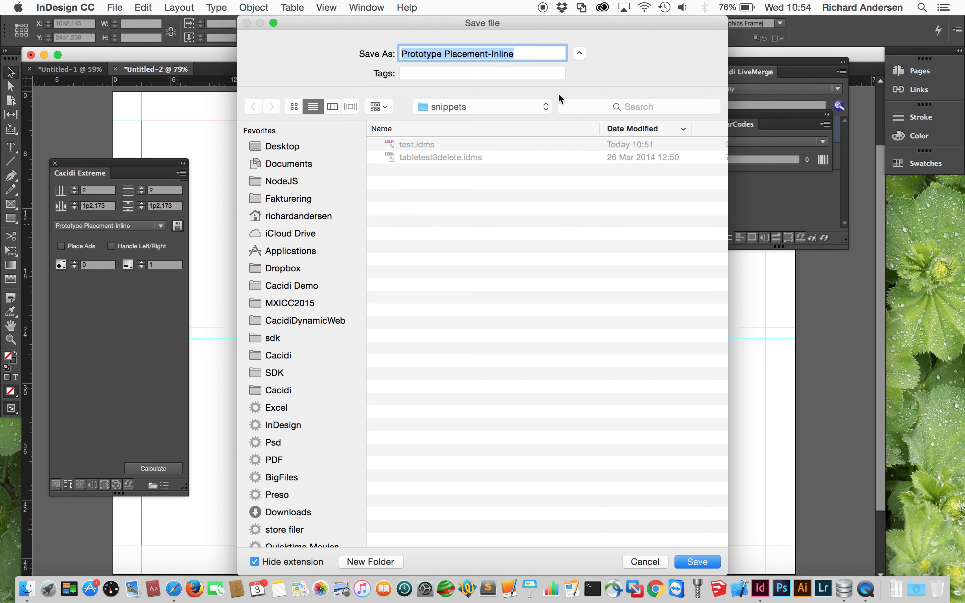
{"action": "type", "text": "Ka"}
{"action": "key", "text": "BackSpace"}
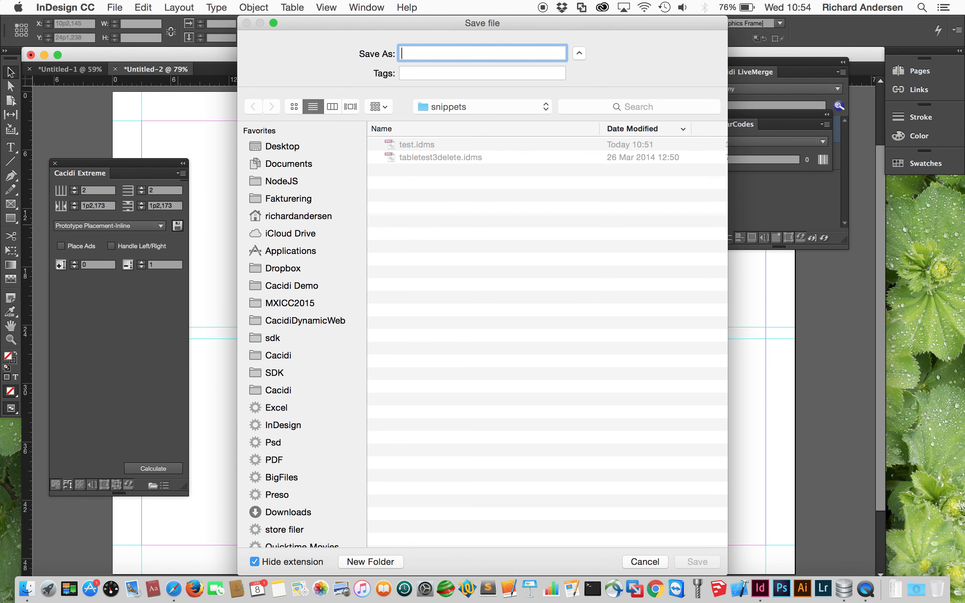
{"action": "type", "text": "CatNex"}
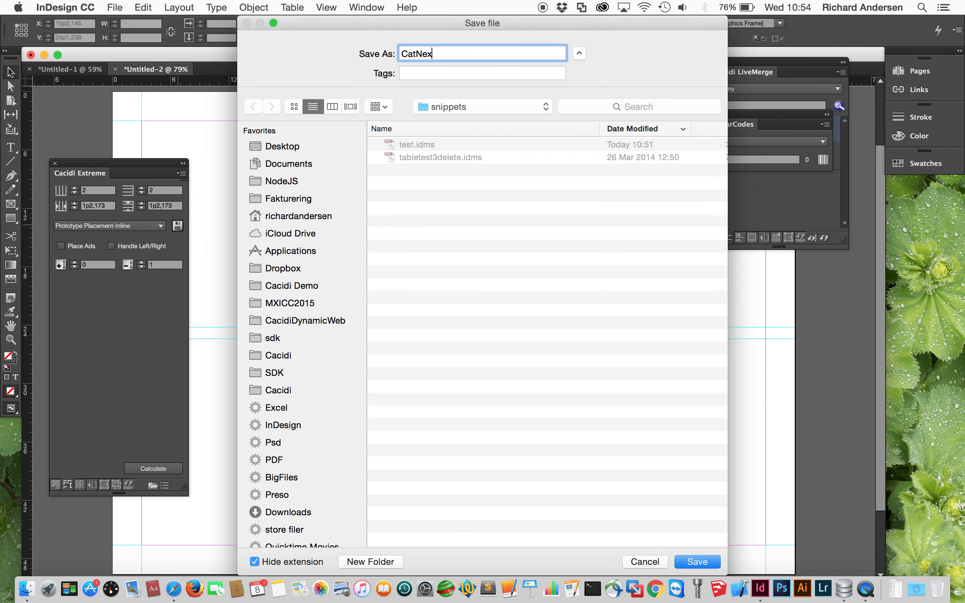
{"action": "type", "text": "tTime"}
{"action": "left_click", "coordinate": [697, 561]}
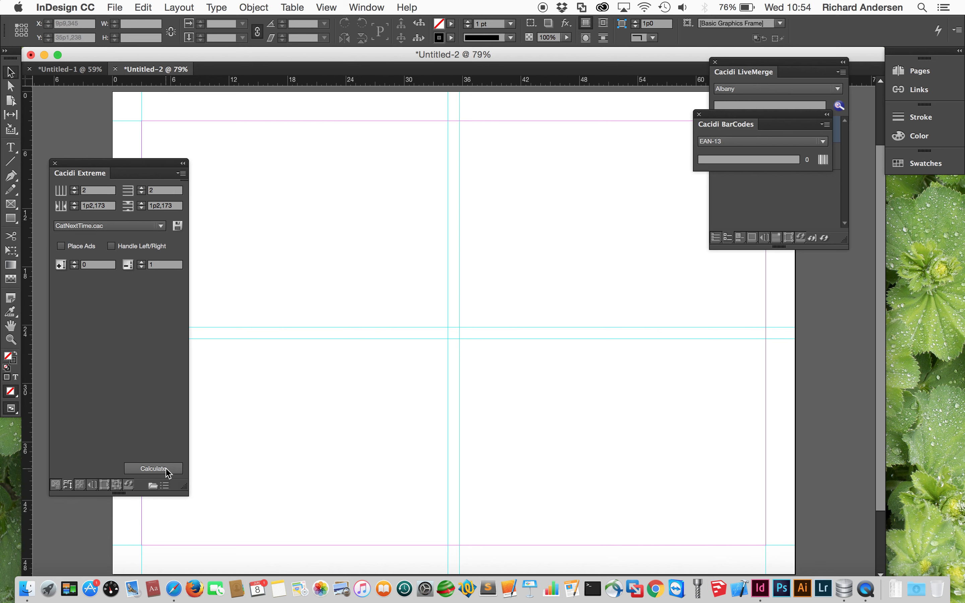
- Calculate the sofa catalog pages, then shorten a table frame so the Bugatti table flows into the right cell
{"action": "left_click", "coordinate": [153, 468]}
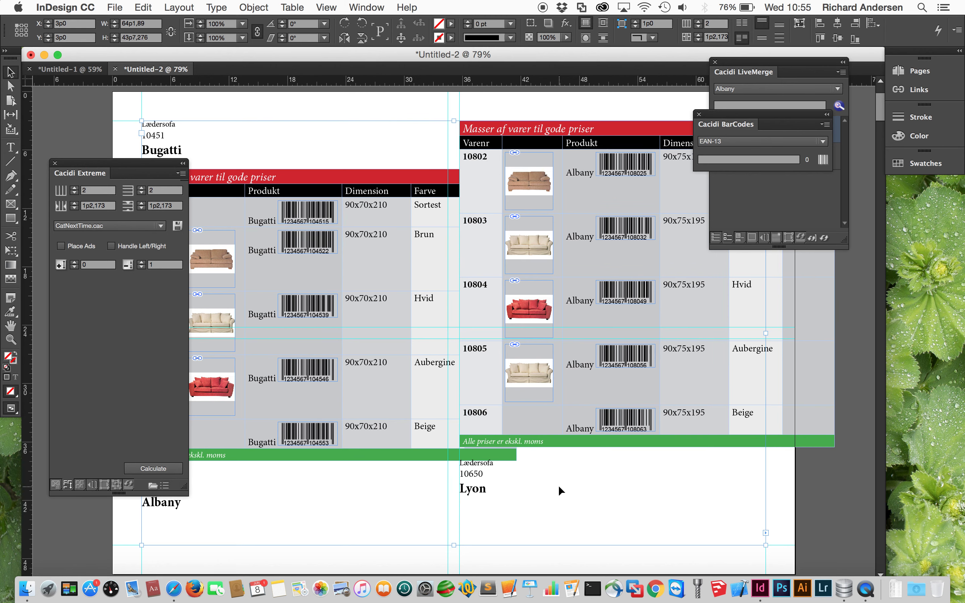
{"action": "scroll", "coordinate": [508, 485], "scroll_direction": "down", "scroll_amount": 8}
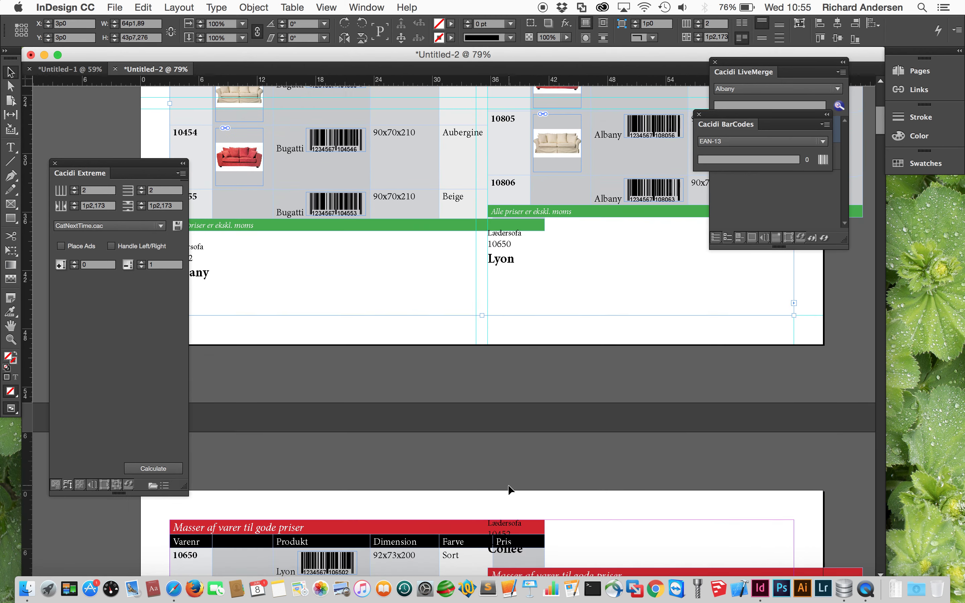
{"action": "scroll", "coordinate": [507, 485], "scroll_direction": "up", "scroll_amount": 6}
{"action": "scroll", "coordinate": [508, 485], "scroll_direction": "up", "scroll_amount": 3}
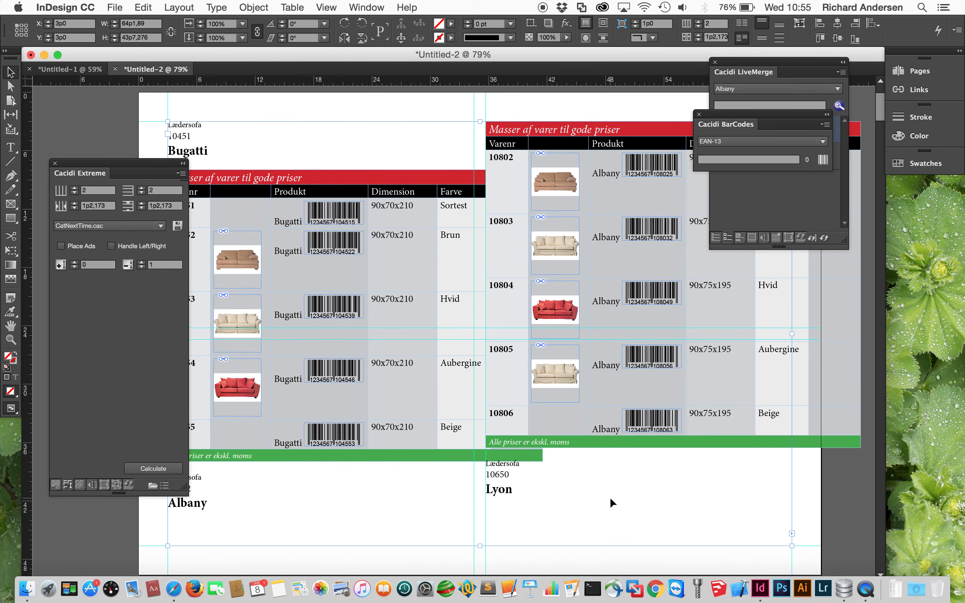
{"action": "left_click_drag", "start_coordinate": [478, 542], "coordinate": [512, 349]}
{"action": "left_click", "coordinate": [550, 441]}
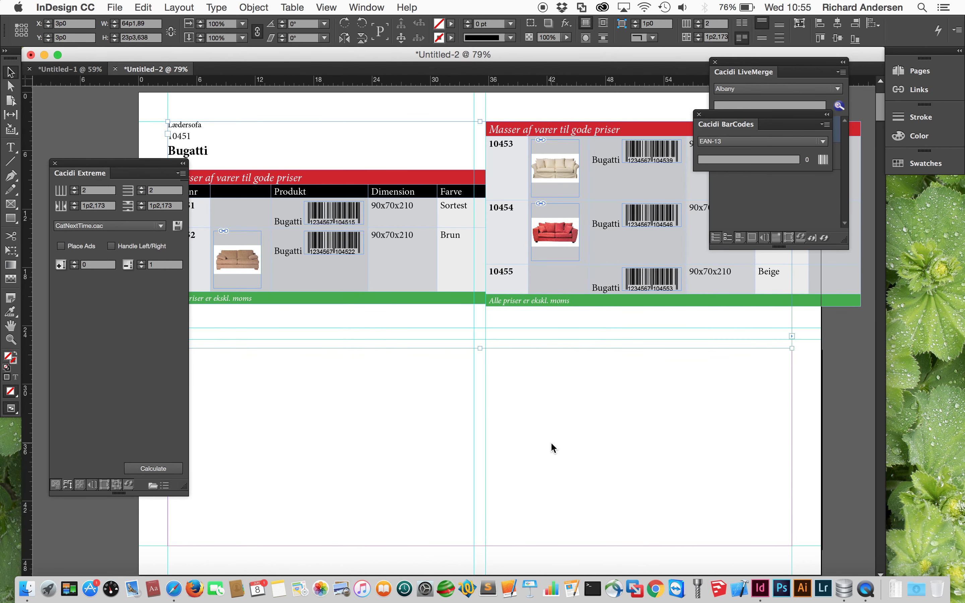